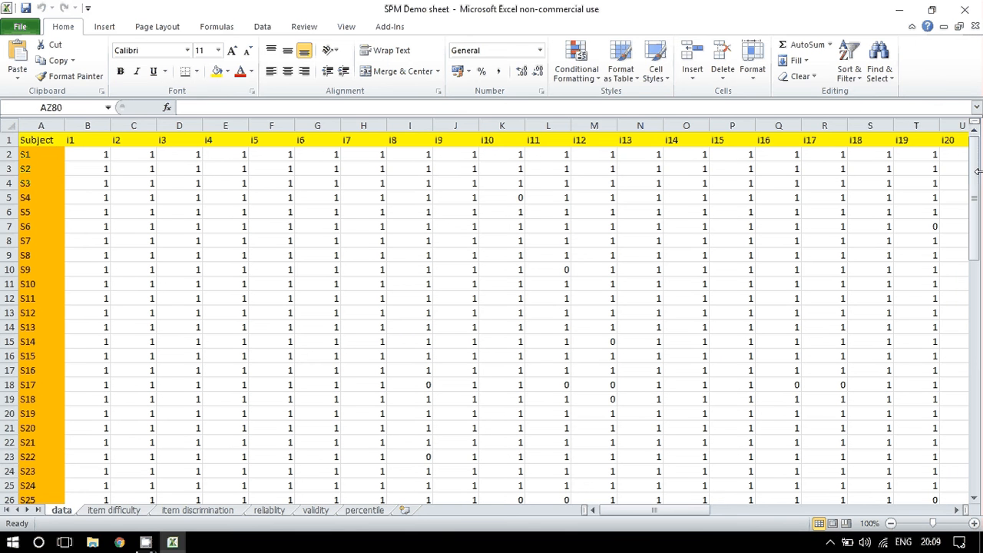
Step: Examine the item scores i1 to i60 and the SPM and OAT total columns on the data sheet
mouse_move(978, 188)
mouse_down()
mouse_move(976, 430)
mouse_move(978, 184)
mouse_up()
drag(670, 511, 890, 513)
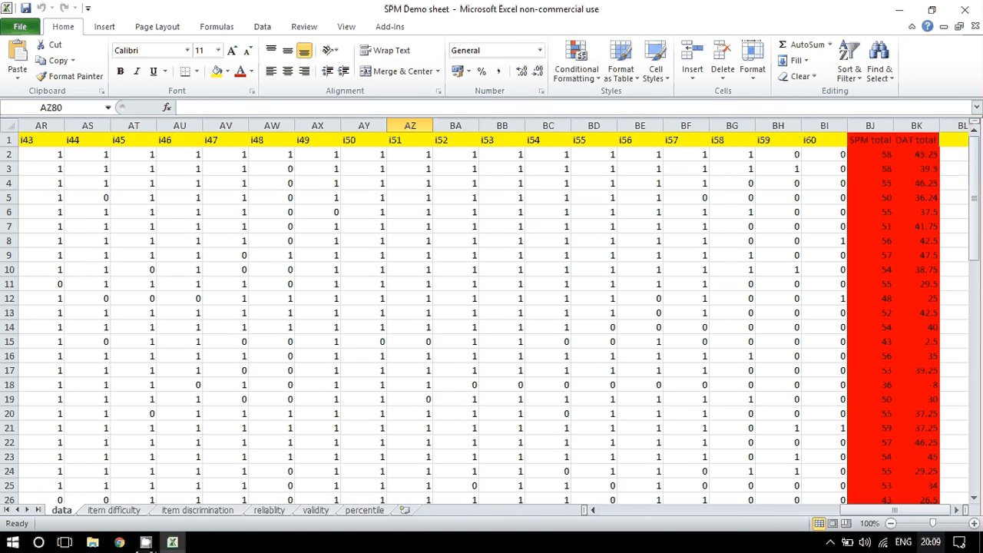
drag(884, 508, 113, 497)
Step: Open the item difficulty sheet and examine the subject rows S1 to S70, the item columns and the IDif Score row
click(114, 509)
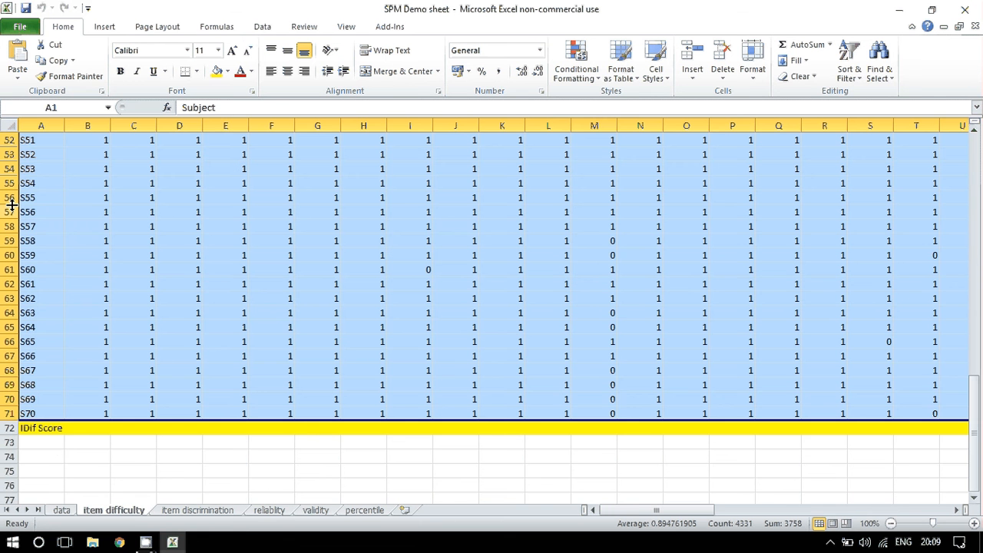
scroll(977, 309, up, 5)
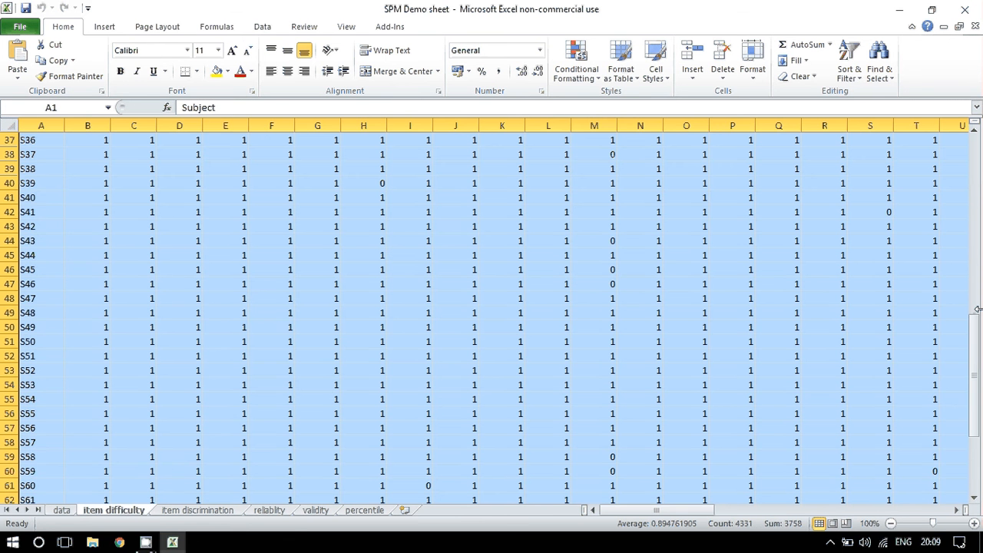
scroll(978, 309, up, 12)
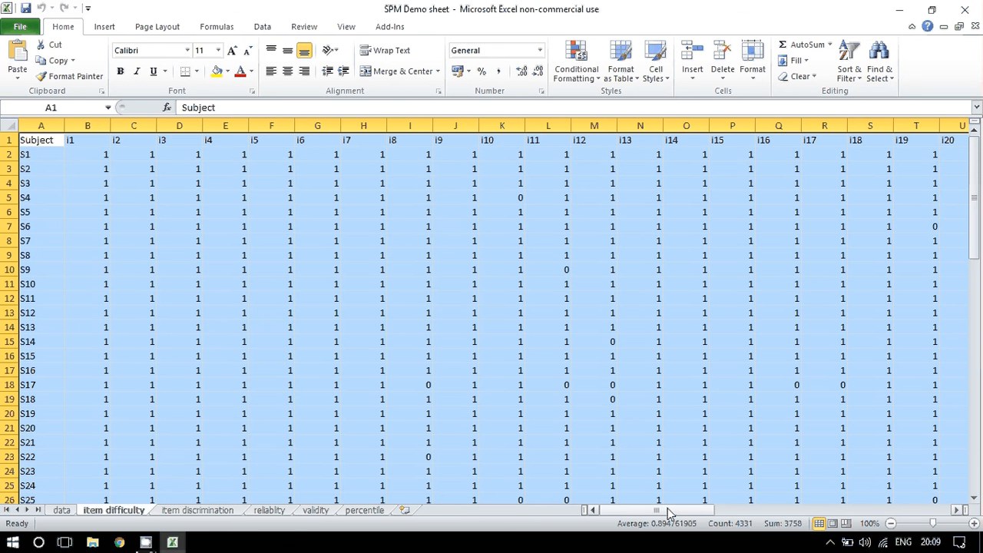
click(37, 139)
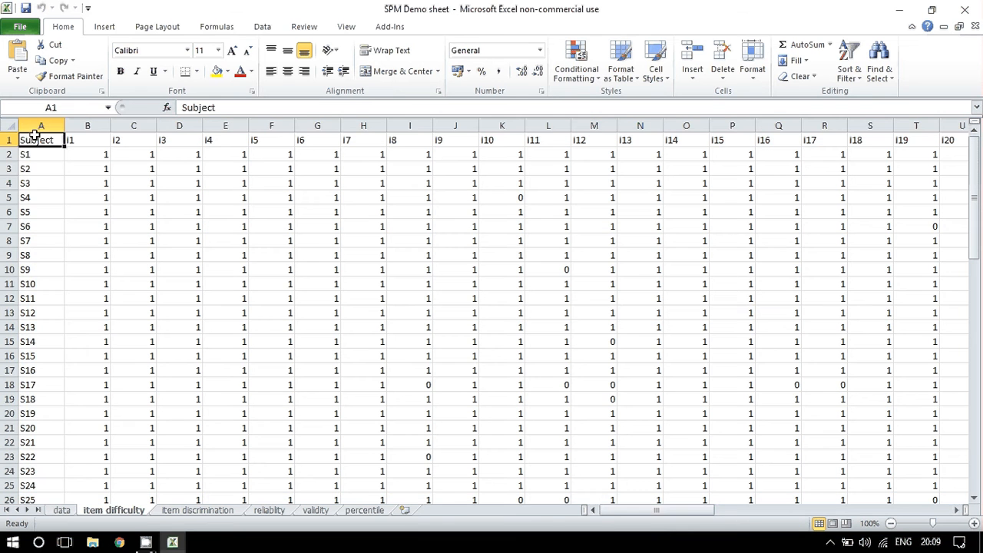
drag(699, 511, 630, 502)
click(39, 155)
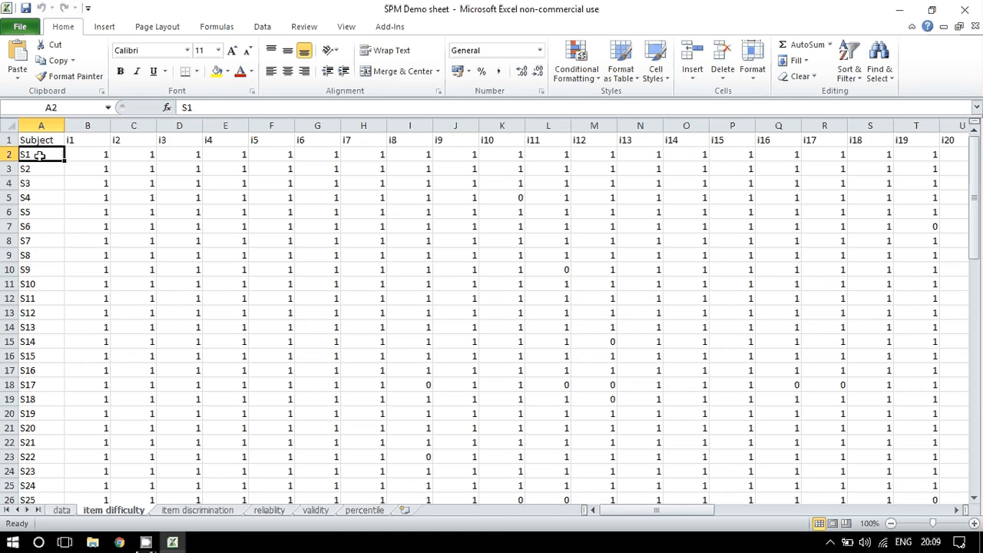
scroll(46, 230, down, 18)
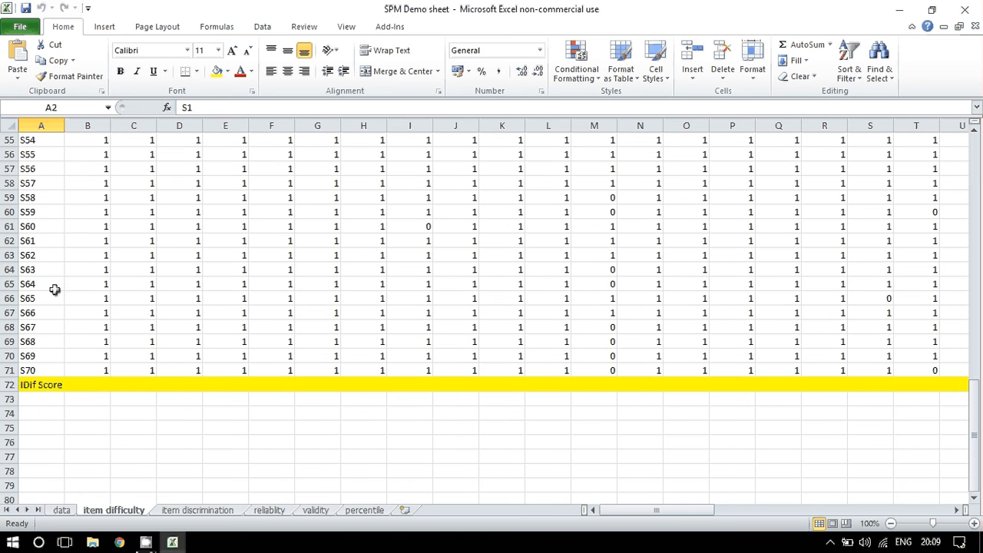
click(47, 368)
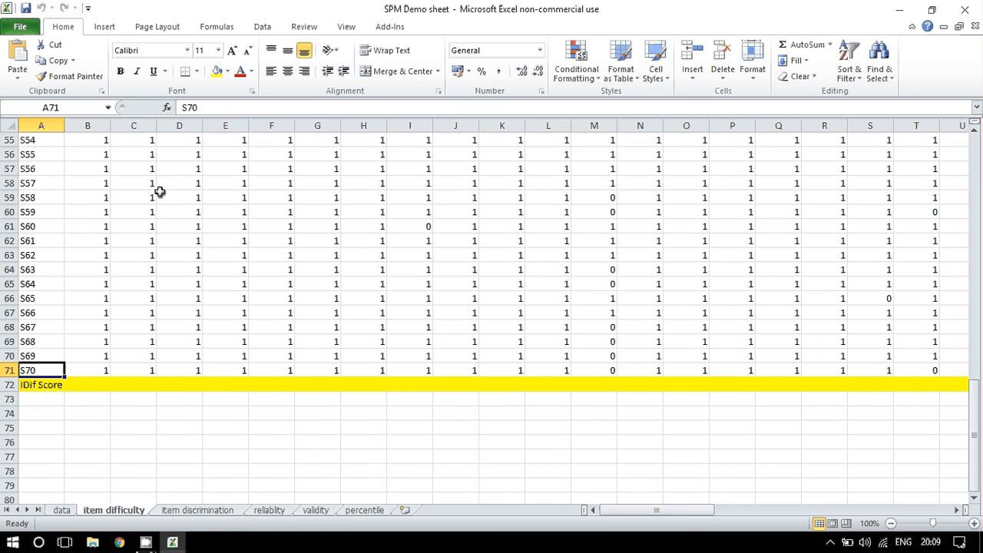
Step: Enter the formula =AVERAGE(B2:B71) in cell B72 to calculate item i1's difficulty score
click(82, 388)
click(181, 108)
text(=)
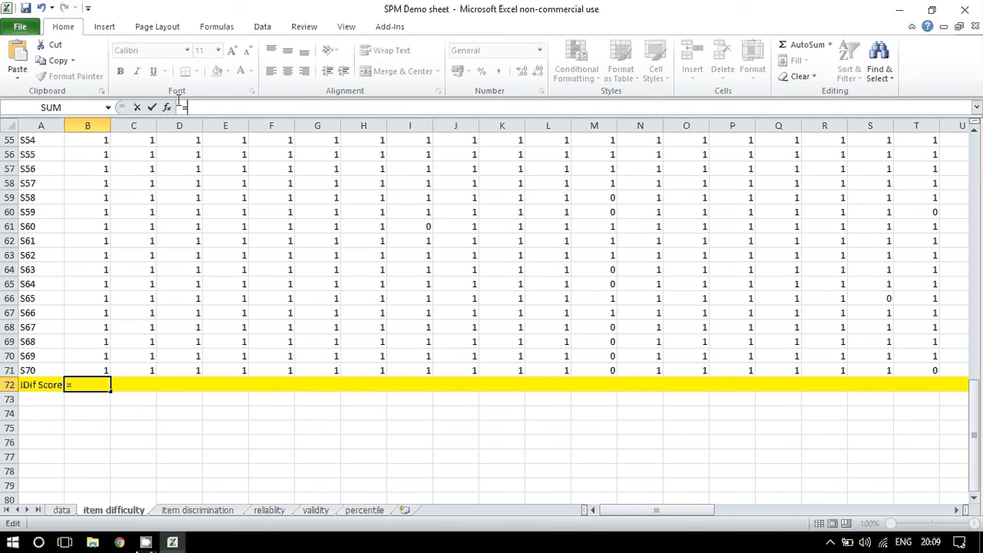
text(Ave)
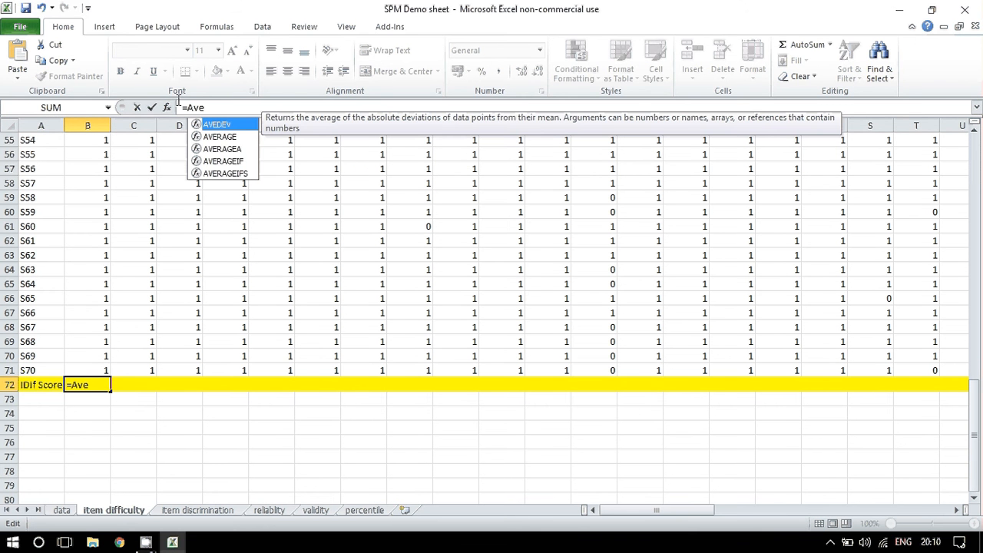
double_click(207, 138)
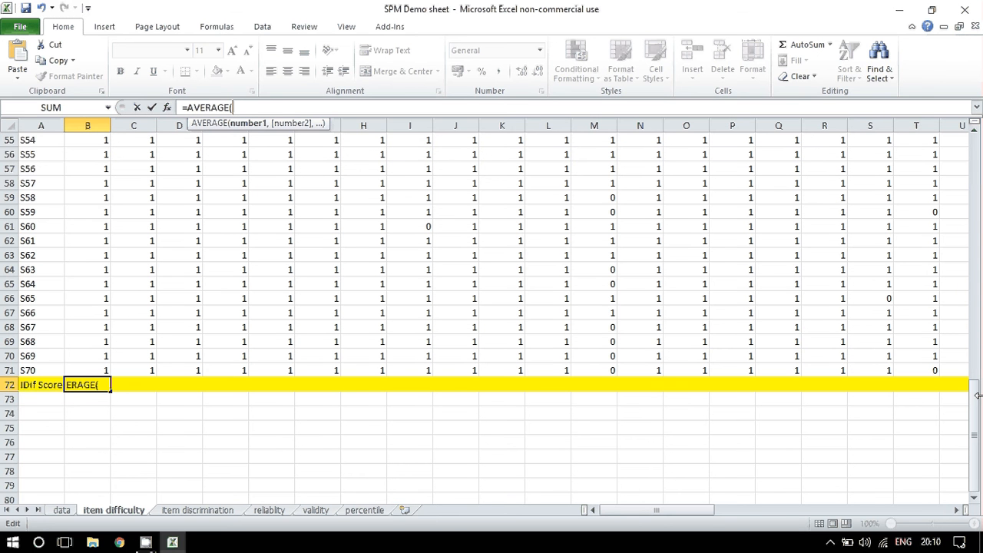
drag(978, 395, 980, 143)
click(94, 152)
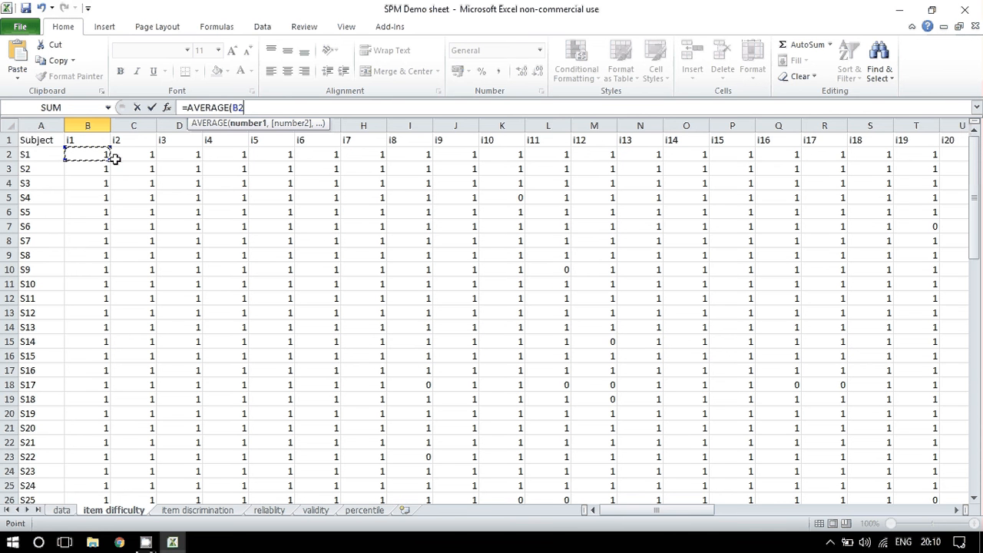
drag(108, 157, 104, 419)
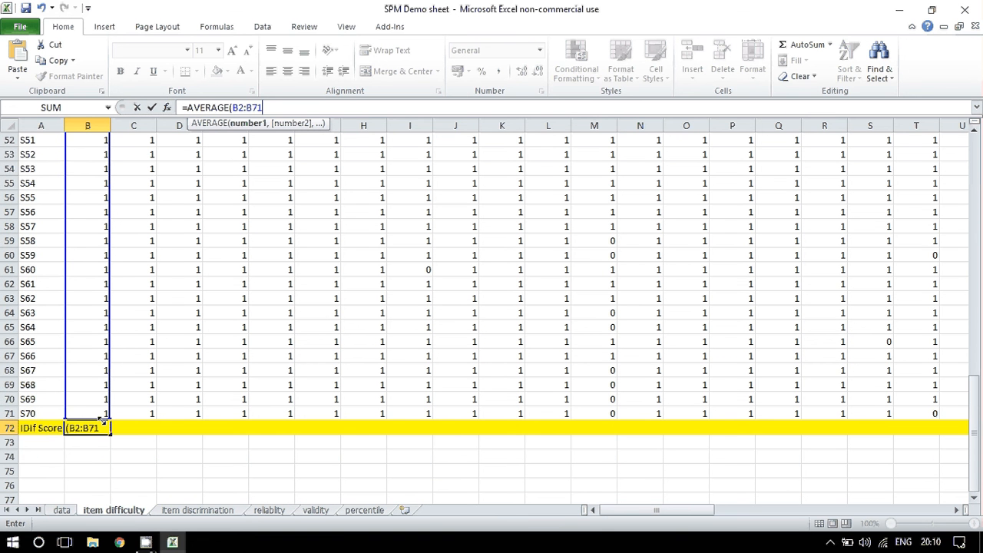
drag(103, 420, 104, 420)
key(Return)
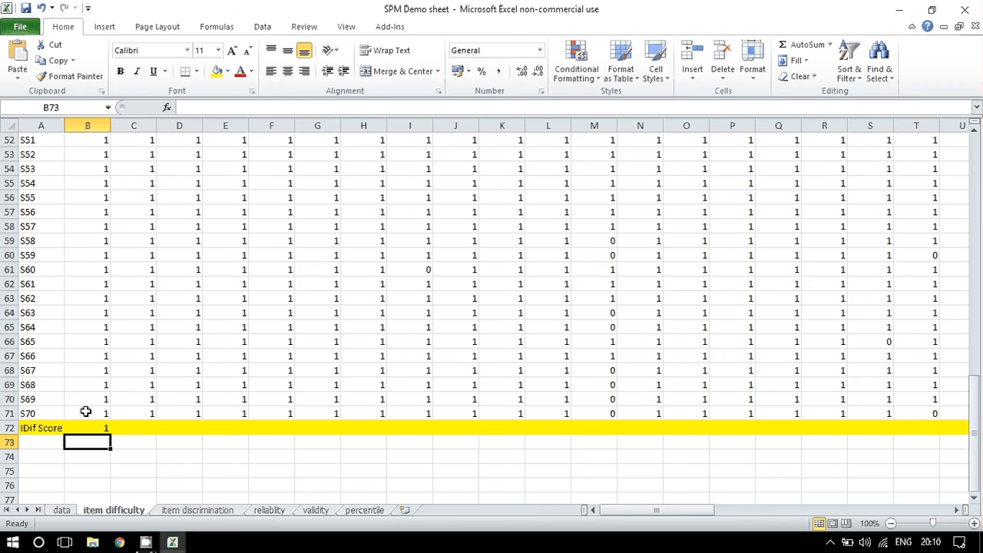
Step: Fill the average formula from B72 across the IDif Score row to BI72, covering all items through i60
click(105, 433)
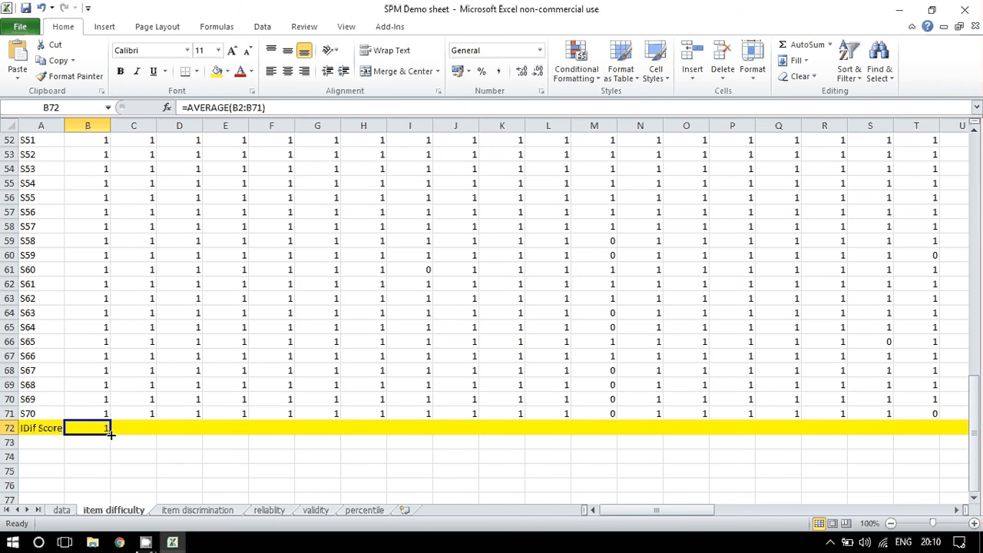
drag(110, 434, 913, 436)
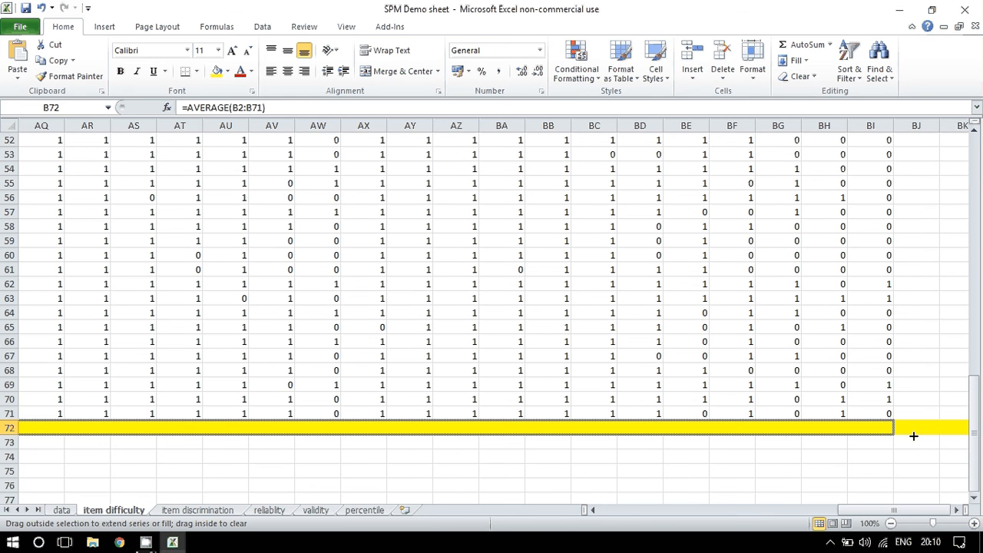
drag(913, 436, 913, 436)
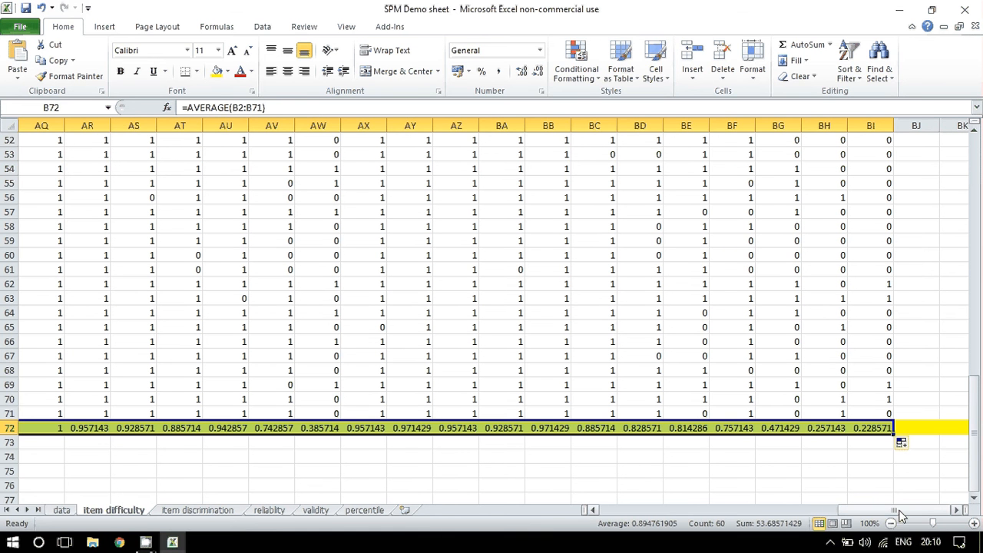
Step: Review the difficulty scores across the IDif Score row, checking the formulas for items i7 and i8
drag(900, 516, 544, 518)
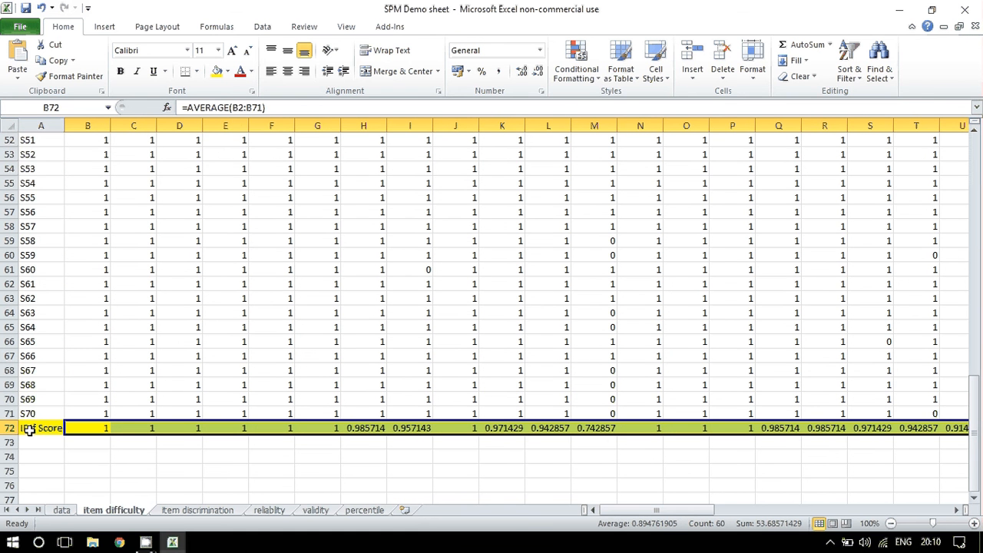
click(365, 427)
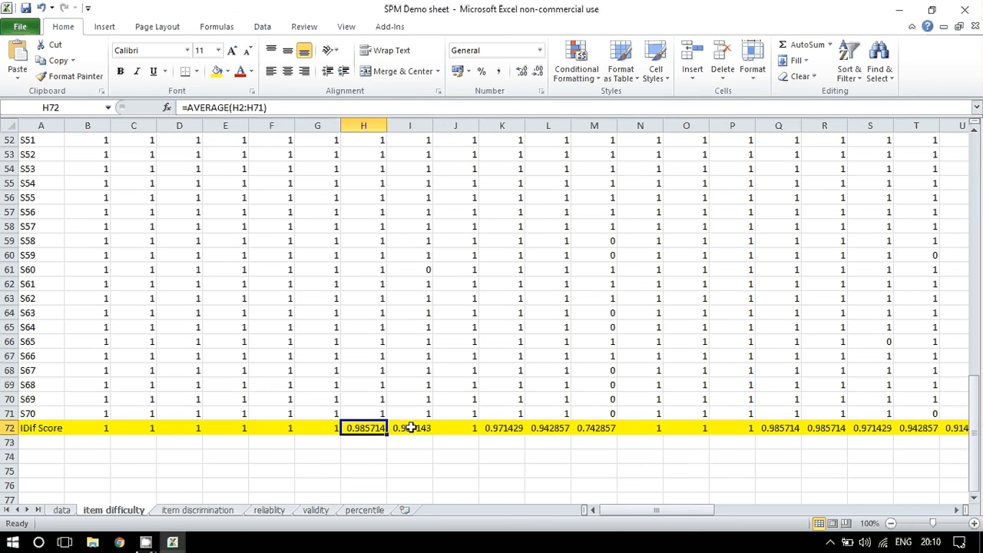
click(411, 428)
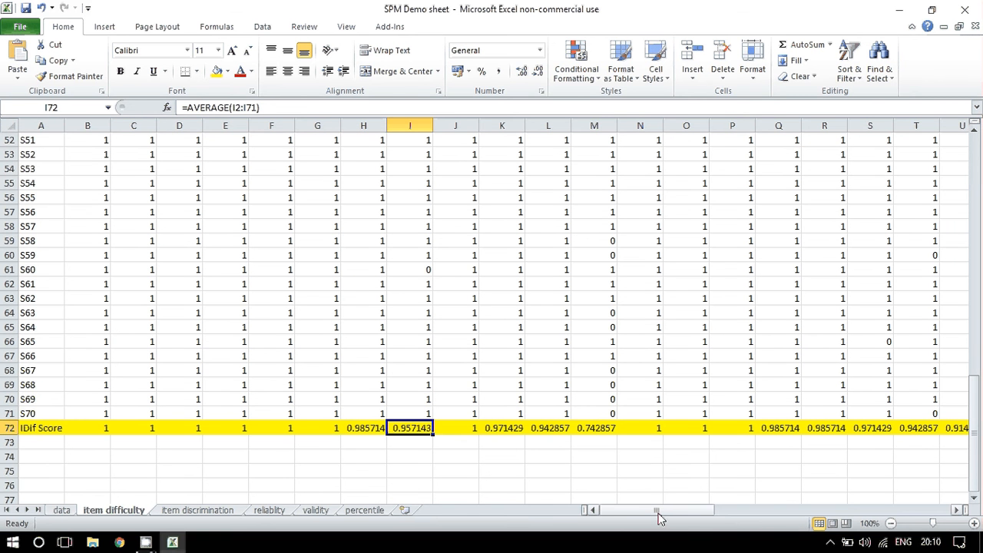
drag(658, 513, 889, 508)
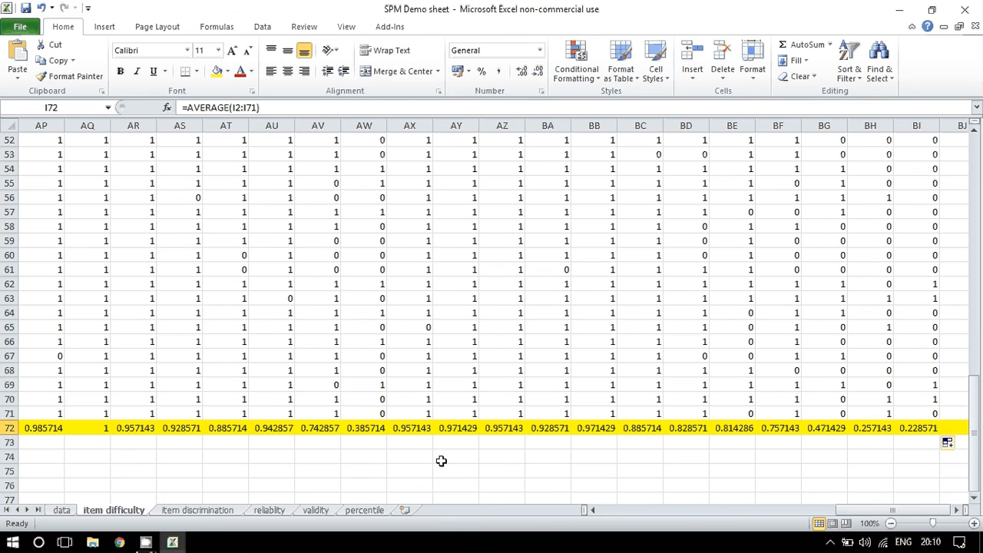
Step: Open the item discrimination sheet and examine its subject rows, the IDis Score row and the SPM total column
click(198, 510)
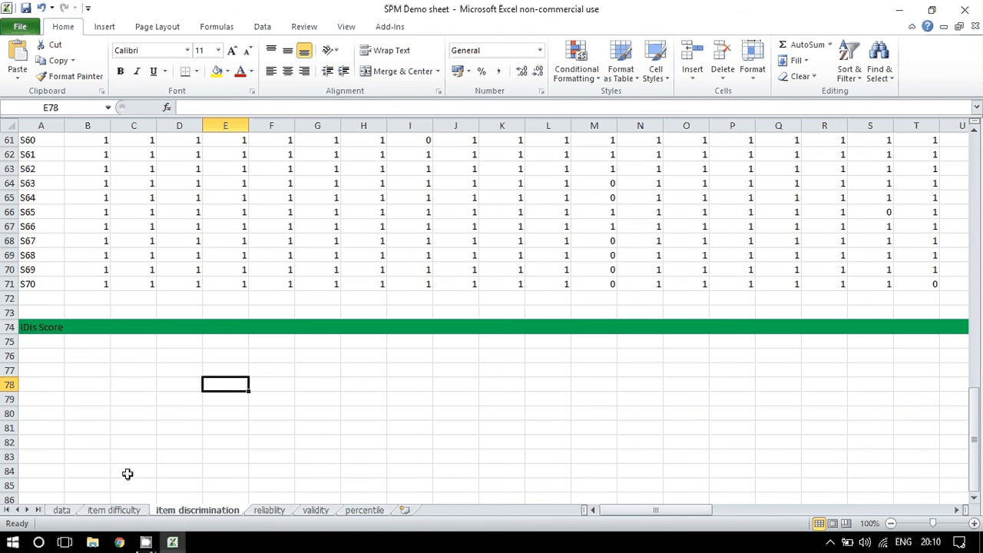
scroll(127, 473, up, 4)
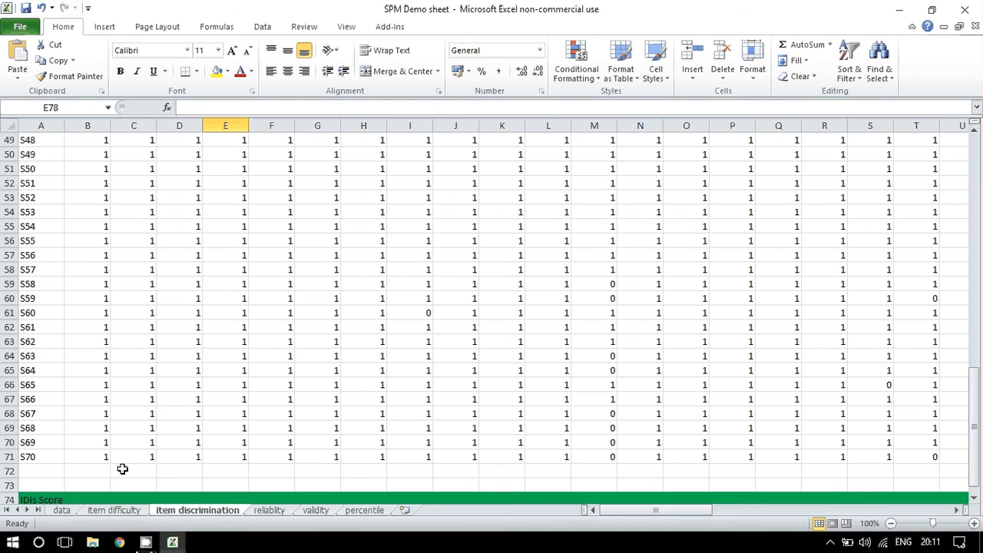
scroll(134, 470, up, 9)
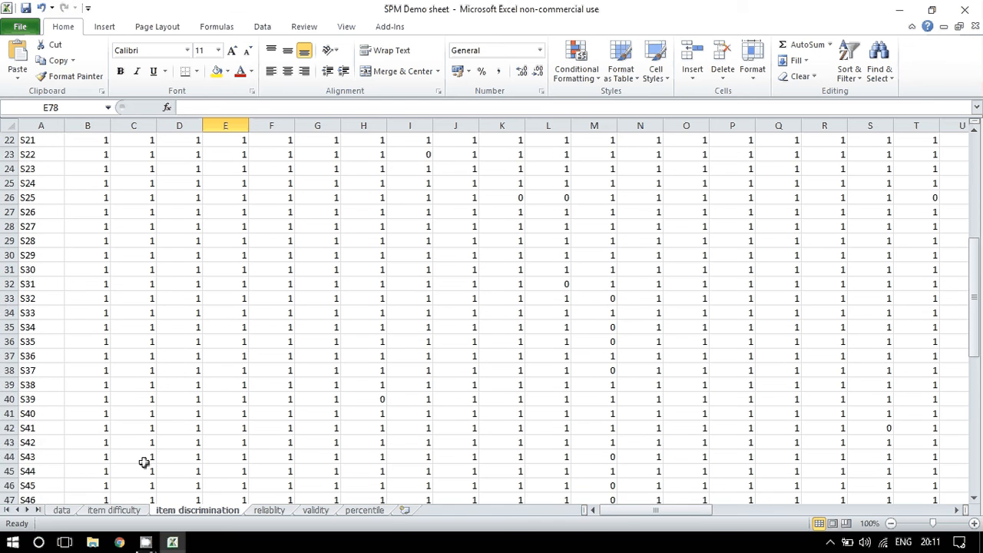
scroll(144, 461, up, 7)
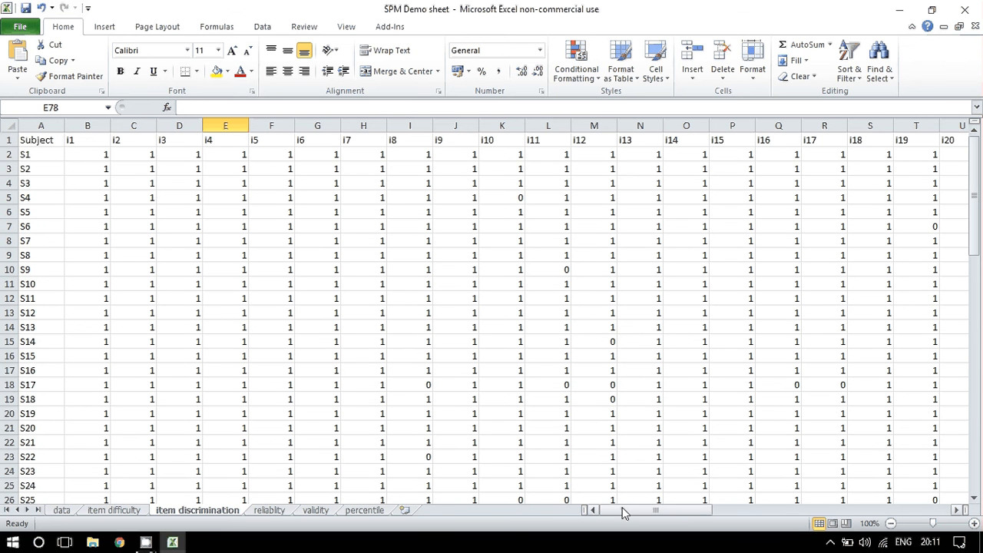
scroll(452, 325, down, 19)
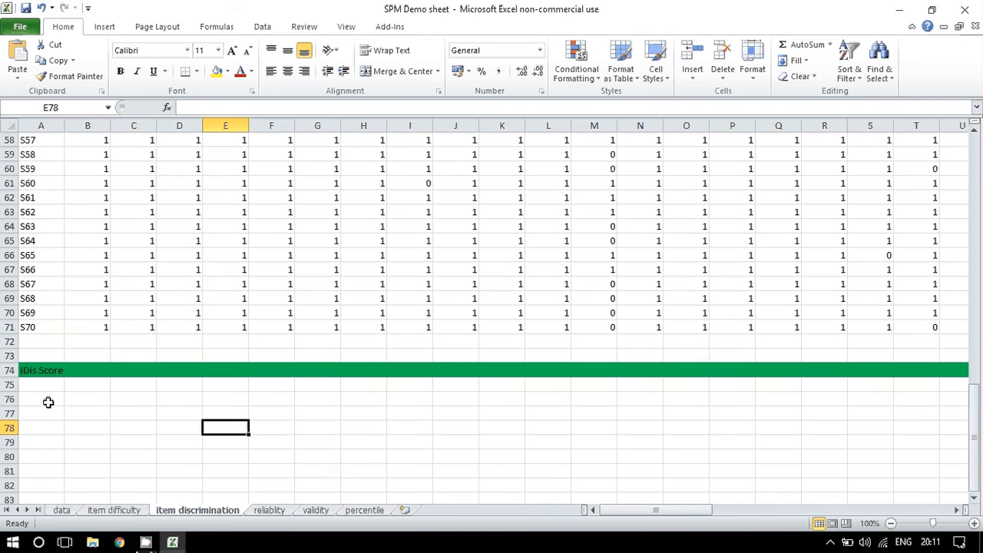
scroll(90, 343, up, 8)
scroll(90, 343, up, 11)
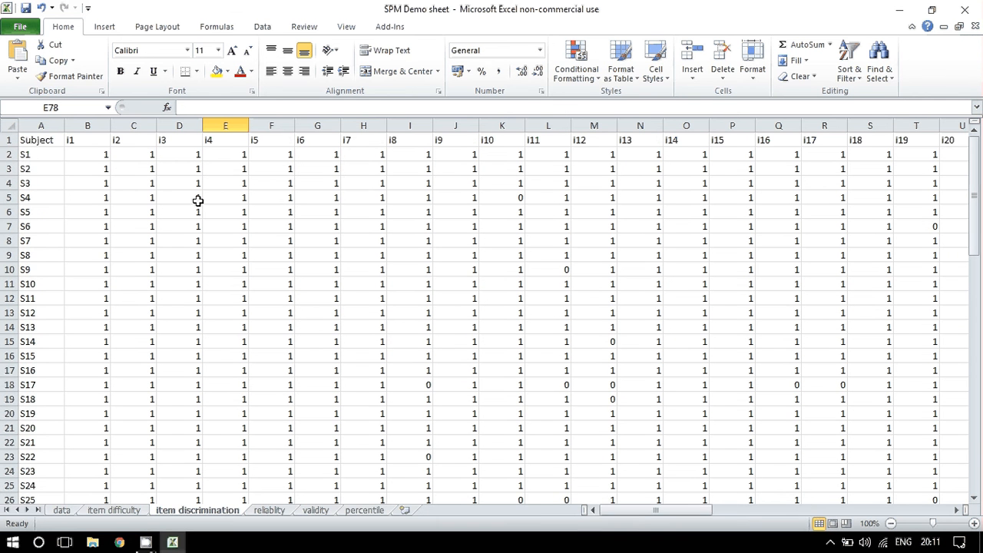
drag(633, 512, 889, 500)
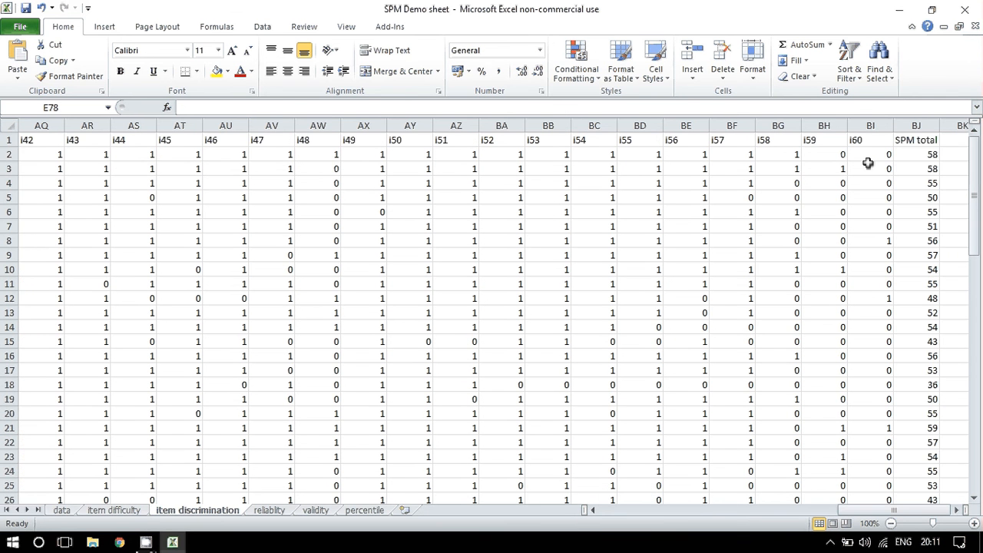
scroll(909, 263, down, 8)
scroll(914, 249, up, 8)
Step: Sort the sheet by the SPM total column from smallest to largest, expanding the selection to the adjacent data
click(916, 125)
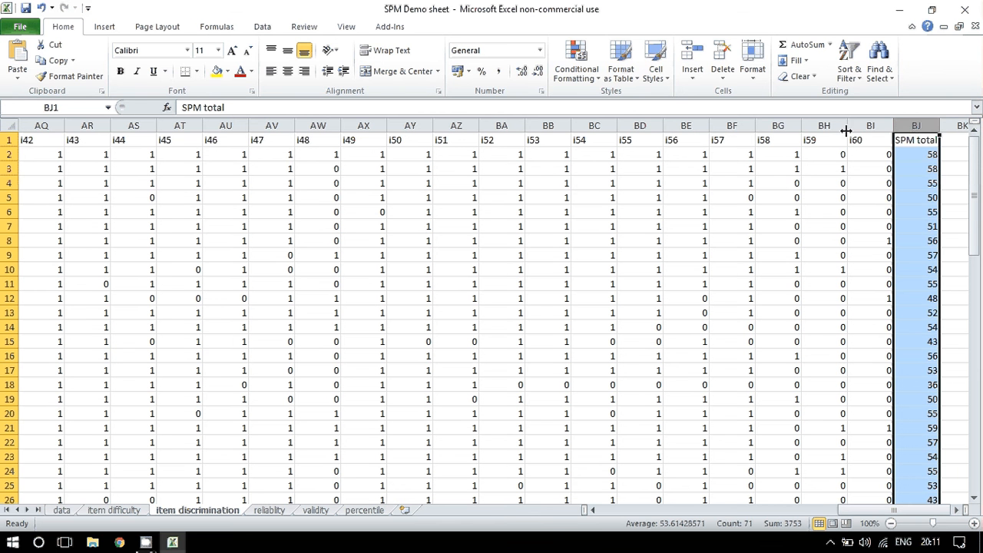
click(847, 80)
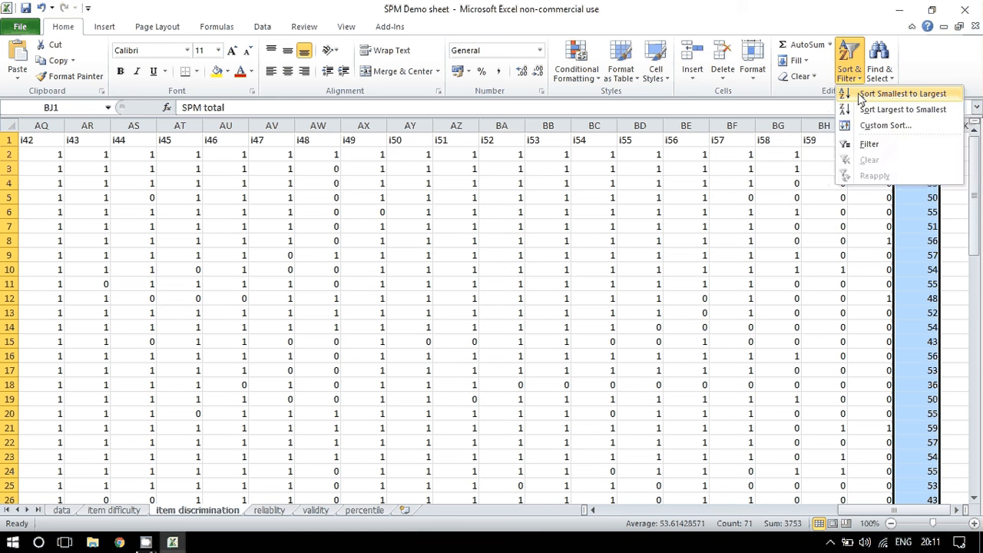
click(861, 94)
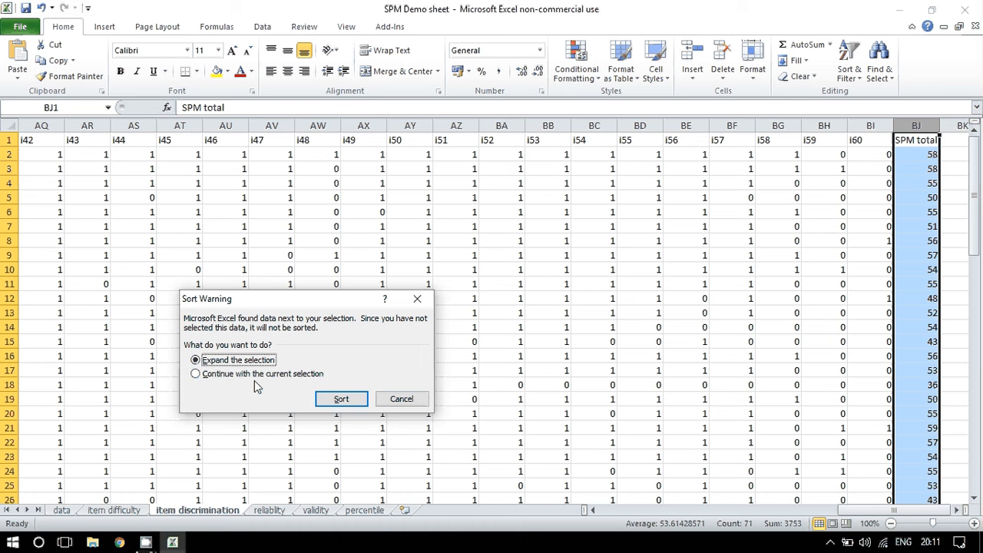
click(341, 400)
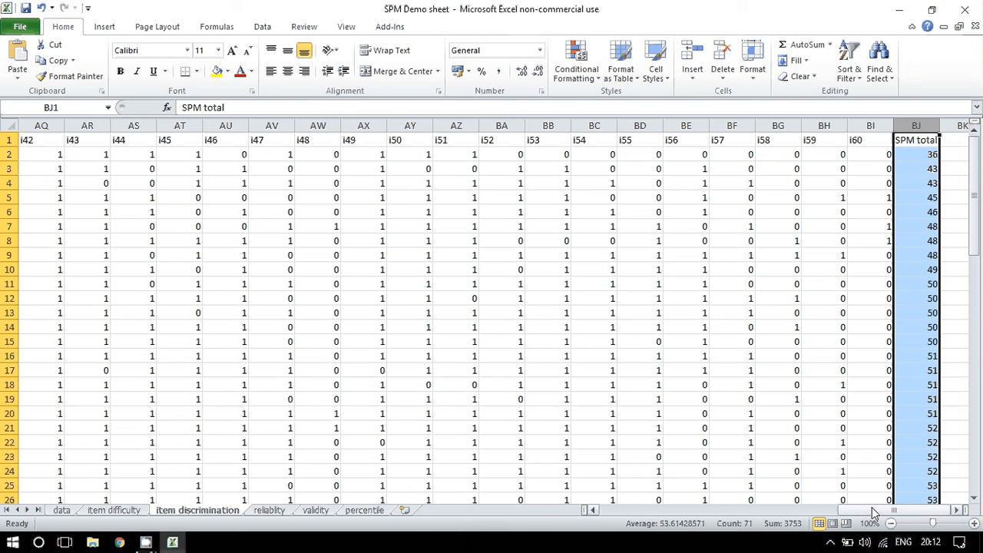
Step: Check the sorted subject order in column A against the SPM total column
drag(872, 512, 625, 513)
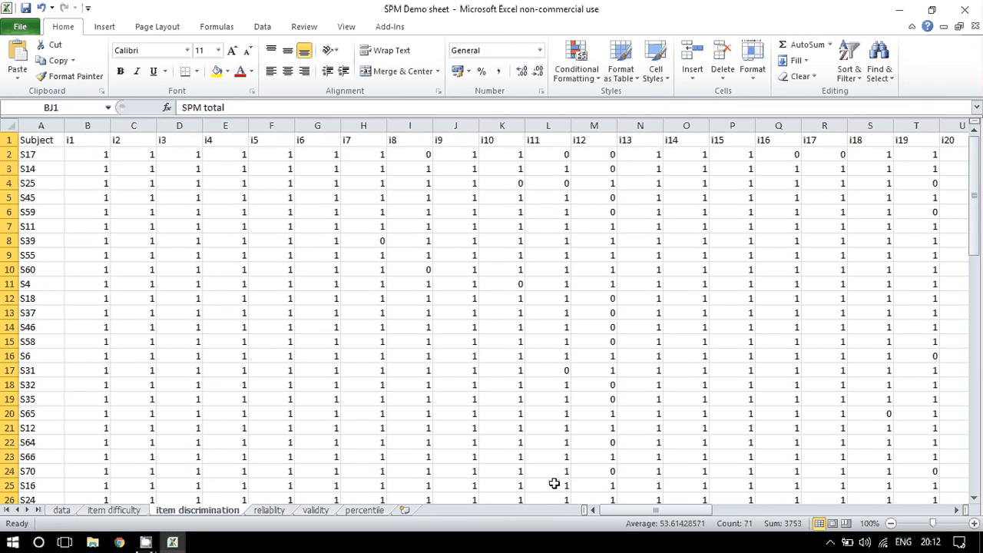
drag(645, 513, 889, 515)
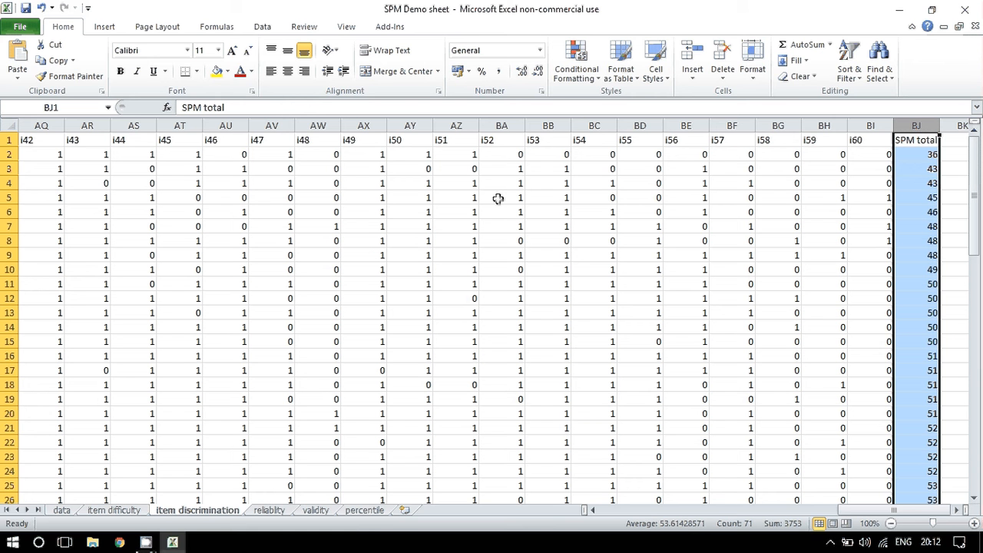
drag(974, 202, 969, 152)
drag(878, 506, 618, 507)
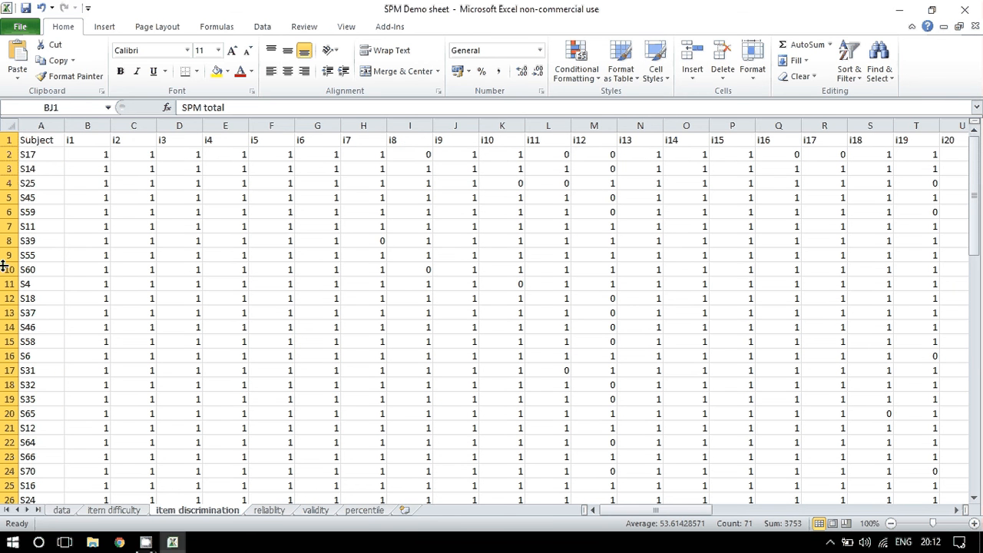
Step: Clear the contents of the middle-scoring subjects' rows, from row 22 through row 50
click(8, 442)
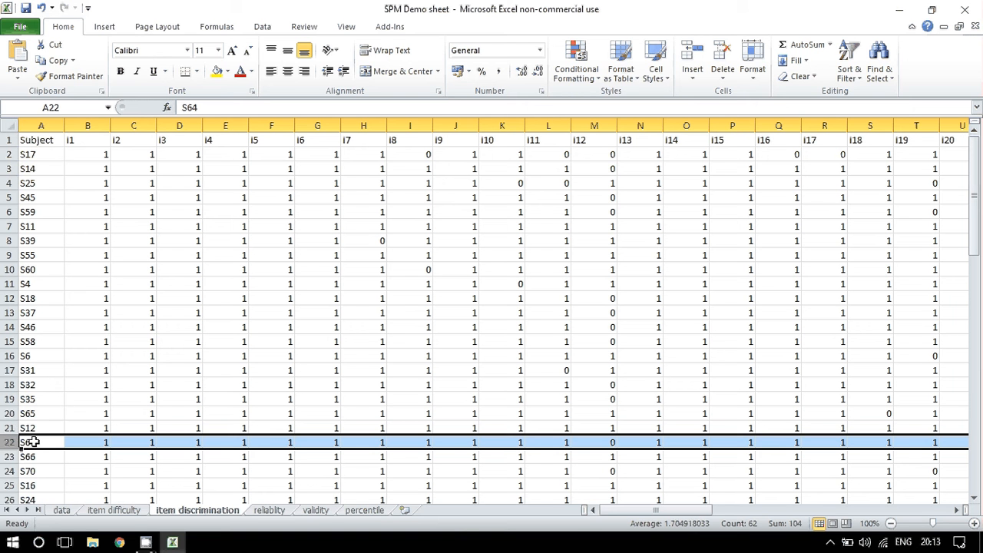
key(shift+Left)
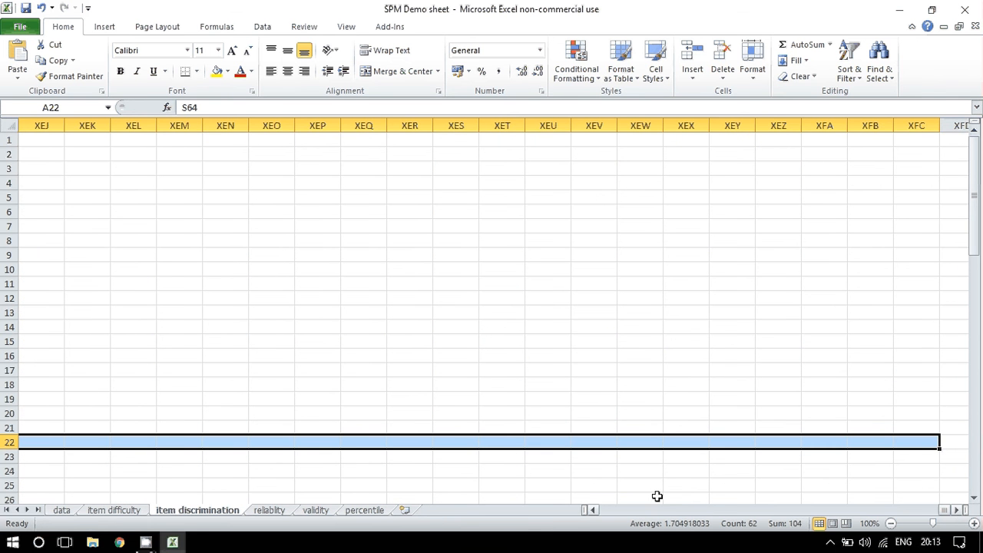
drag(948, 511, 606, 499)
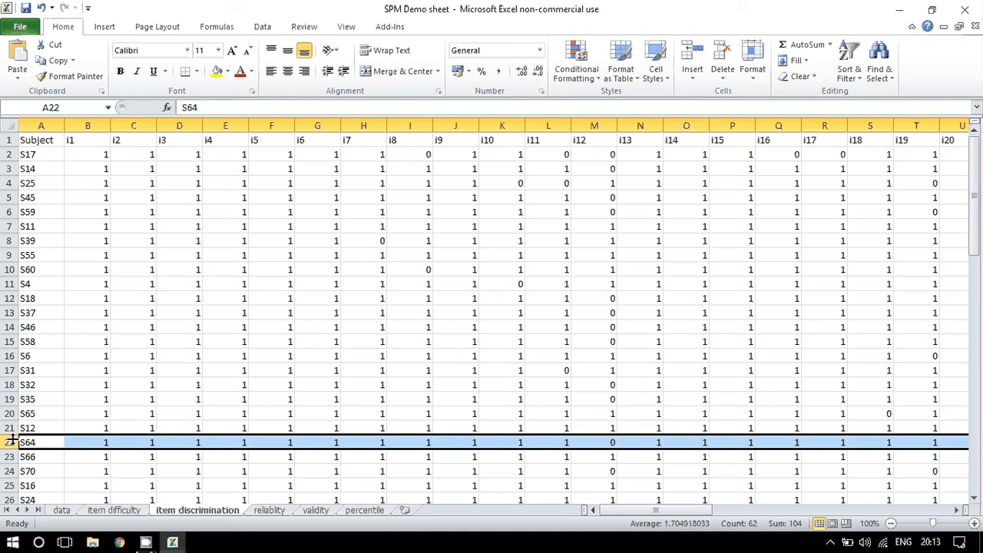
drag(13, 439, 29, 484)
scroll(64, 439, down, 5)
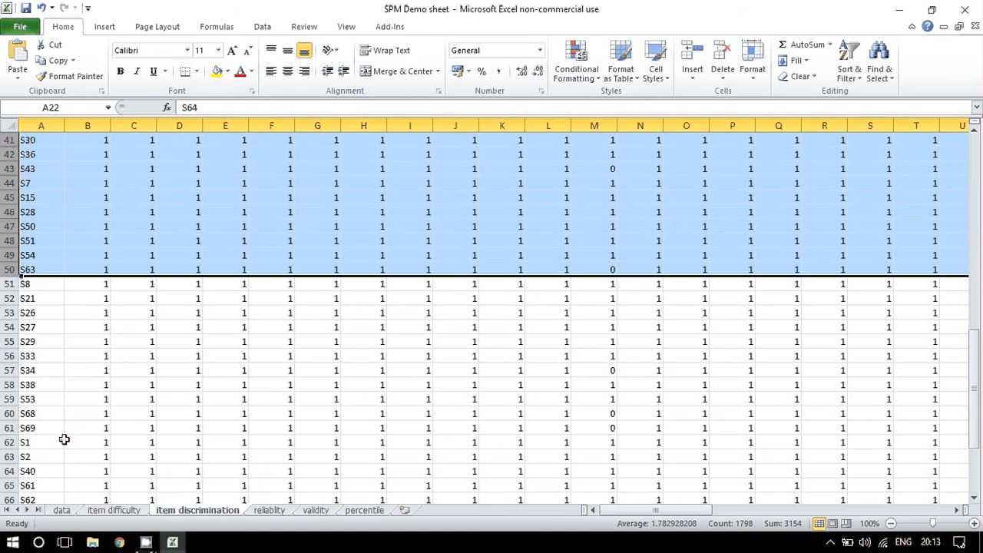
scroll(64, 439, down, 3)
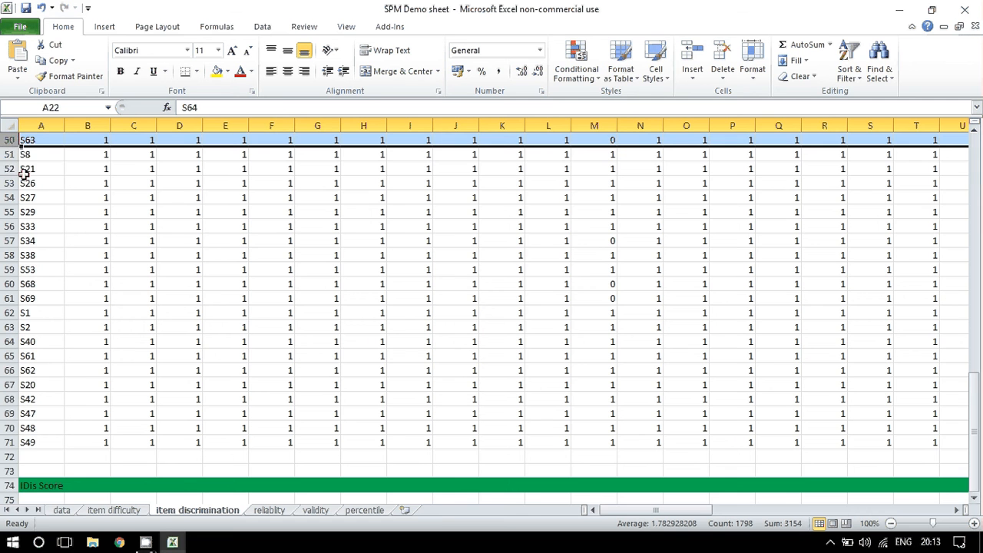
scroll(23, 175, up, 6)
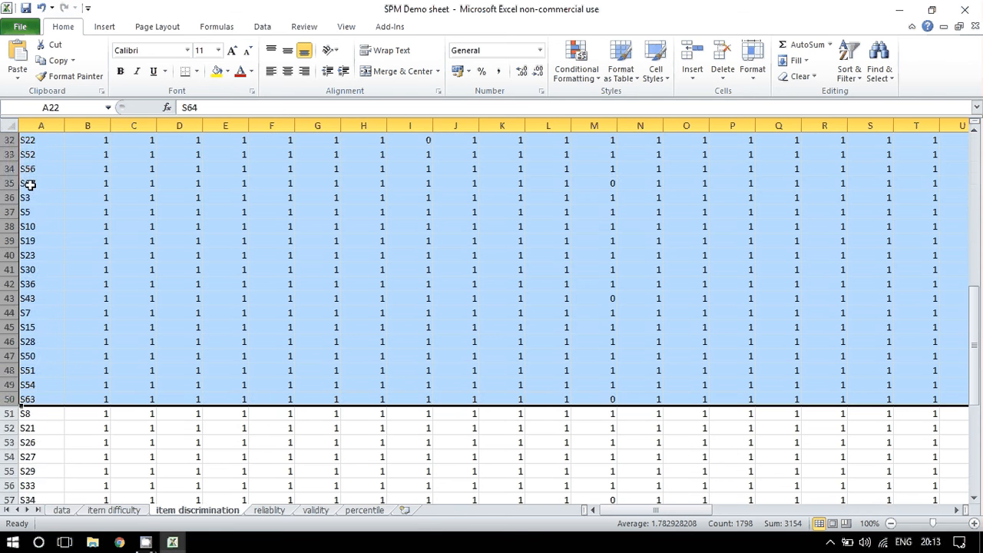
scroll(29, 184, up, 5)
right_click(52, 217)
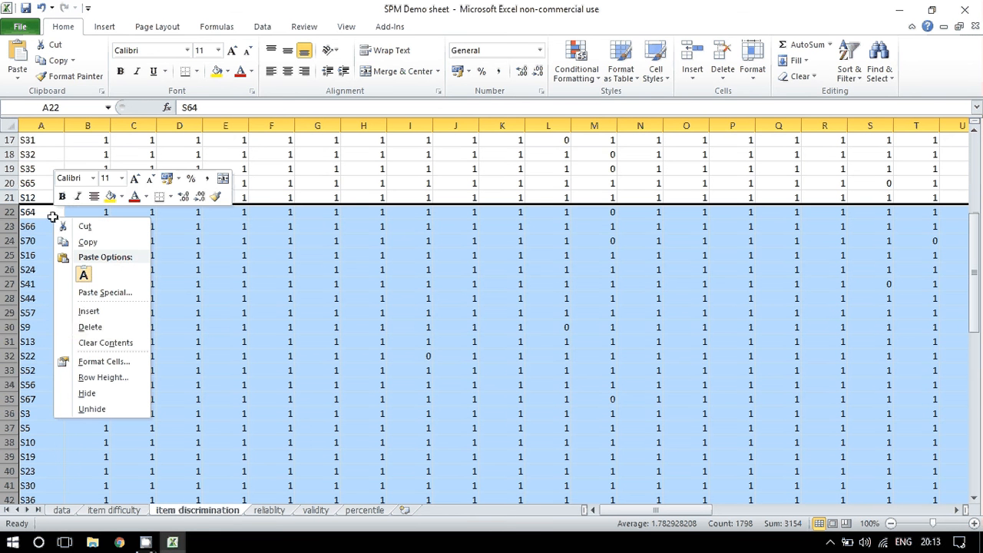
click(104, 343)
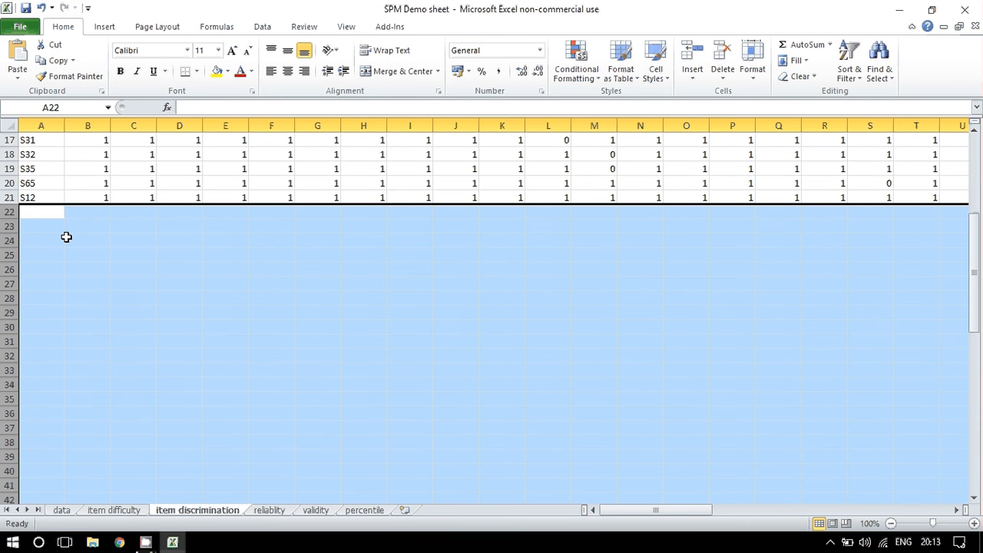
Step: Highlight the emptied row 22, directly beneath the low-scoring group, with yellow fill
scroll(66, 237, up, 5)
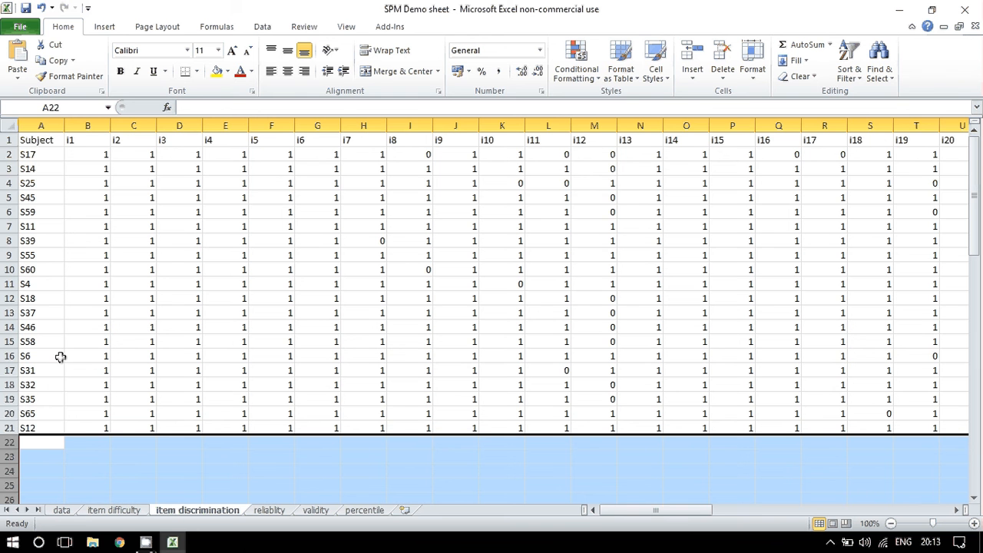
scroll(60, 357, down, 15)
scroll(55, 369, down, 2)
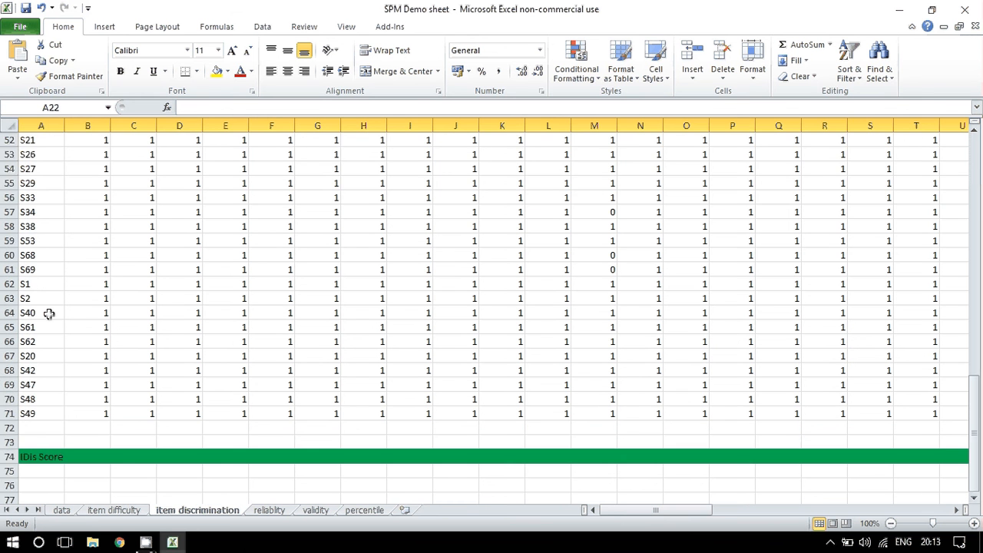
scroll(48, 313, up, 5)
scroll(83, 351, up, 6)
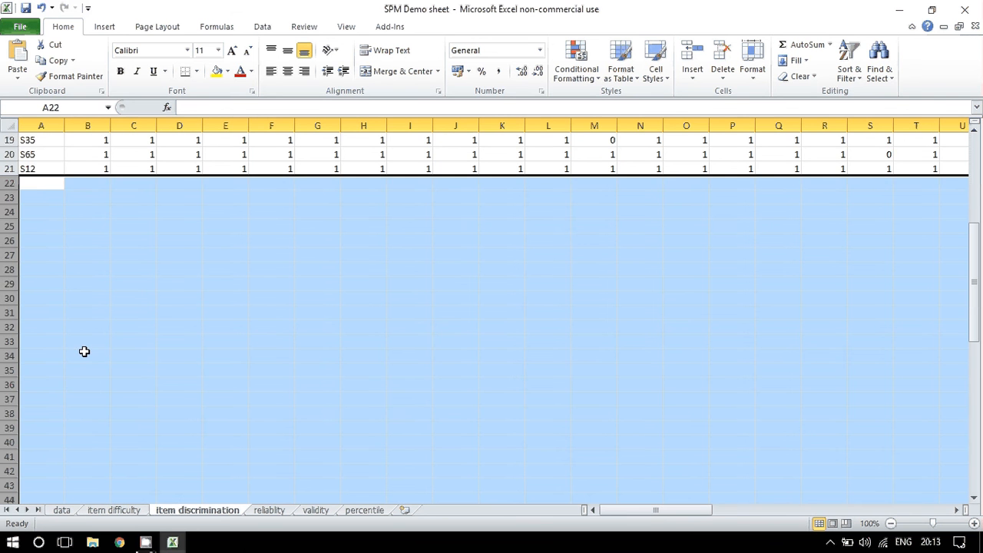
click(38, 185)
scroll(30, 230, up, 1)
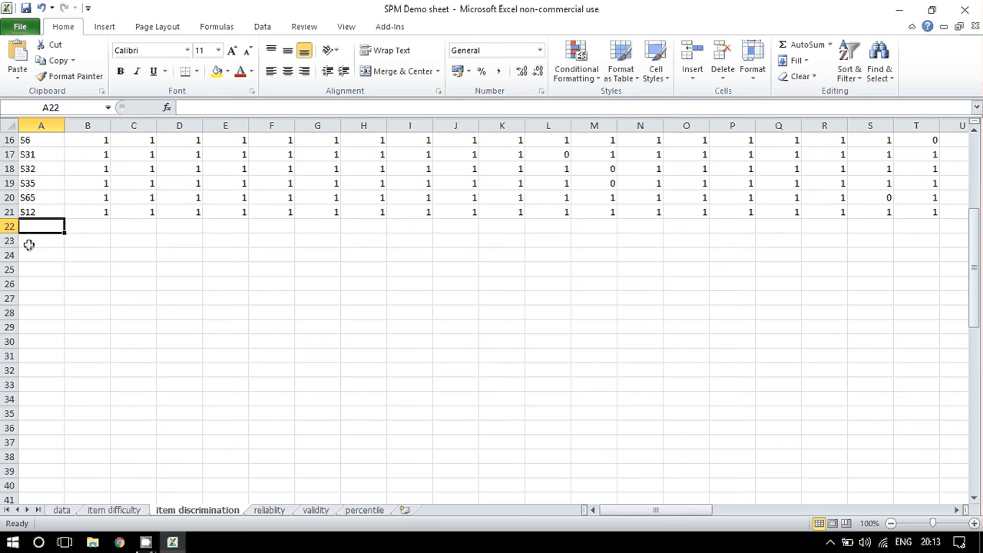
click(217, 70)
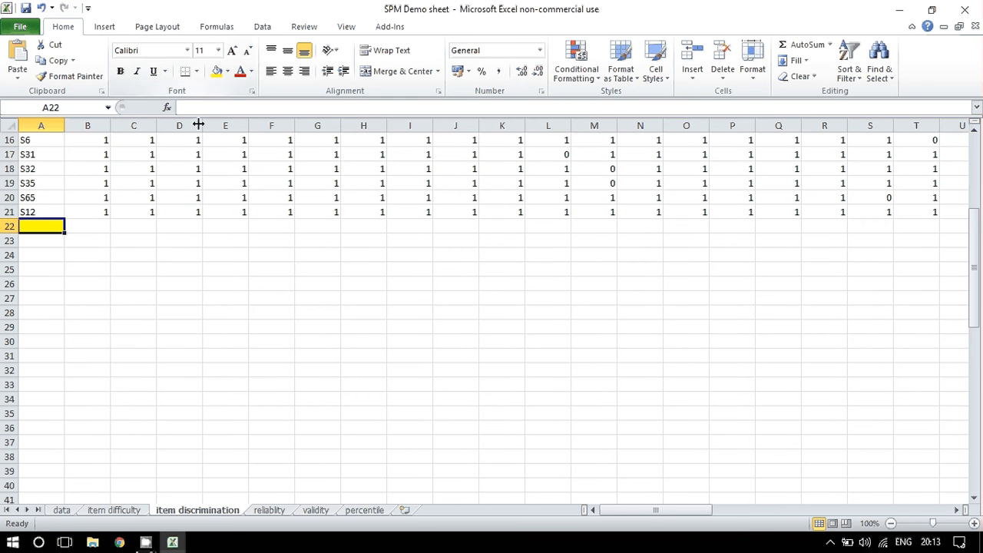
click(8, 226)
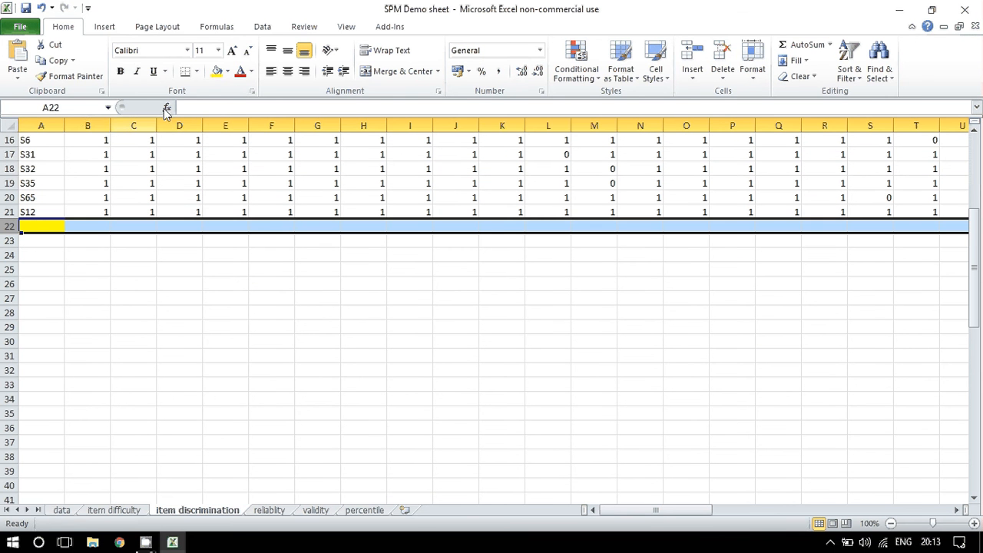
Step: Fill row 72, directly beneath the high-scoring group, with yellow
scroll(158, 244, down, 13)
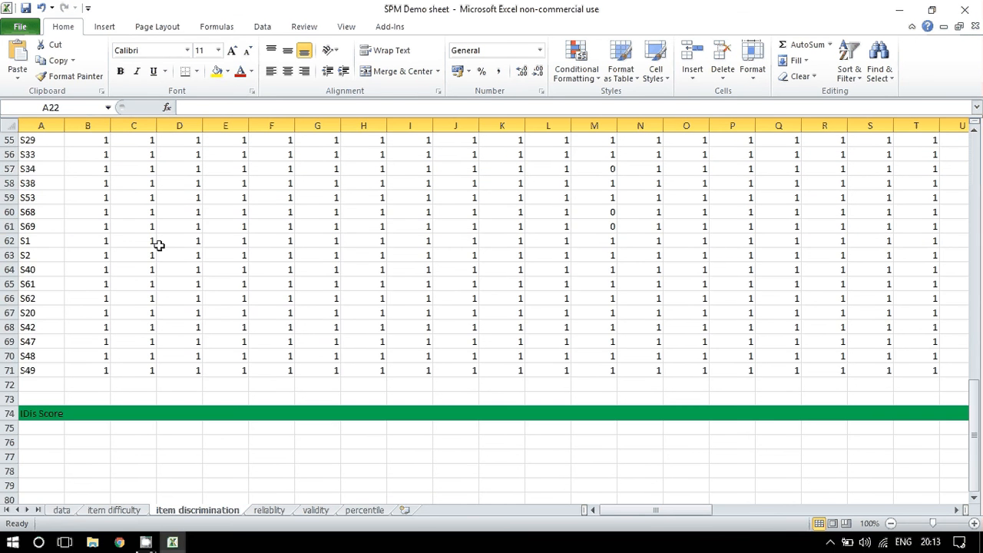
click(9, 384)
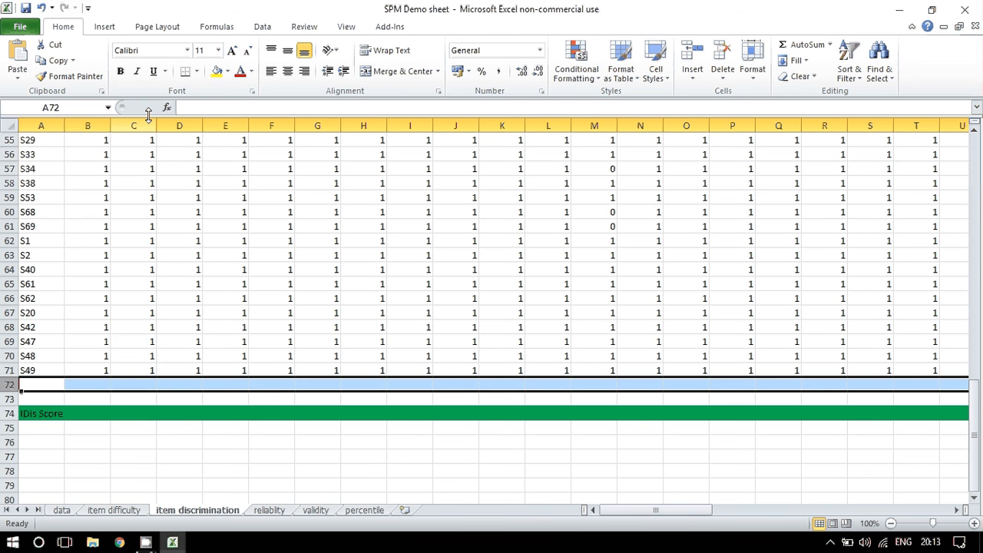
click(216, 73)
Step: Label the yellow row under the low-scoring group "Idif score" in cell A22
scroll(59, 256, up, 13)
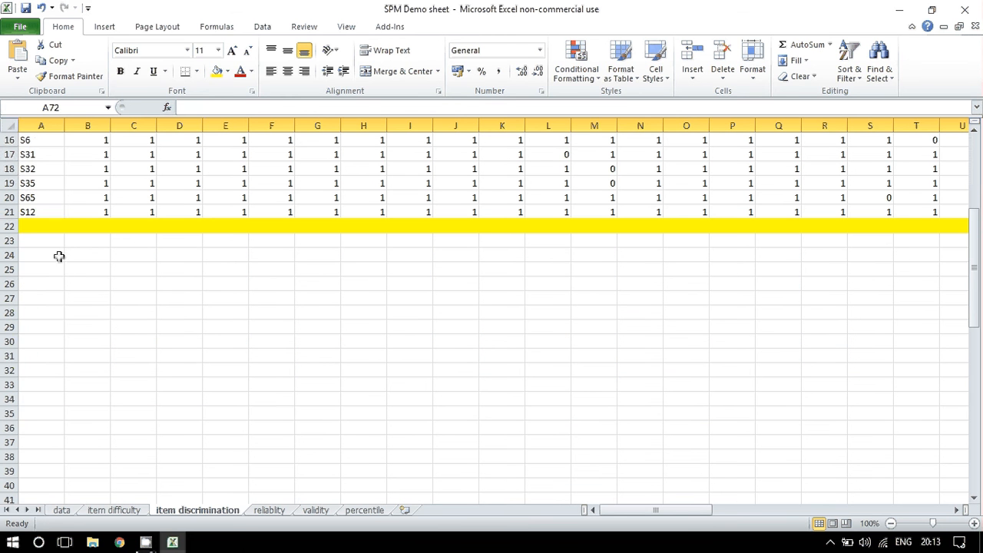
click(37, 226)
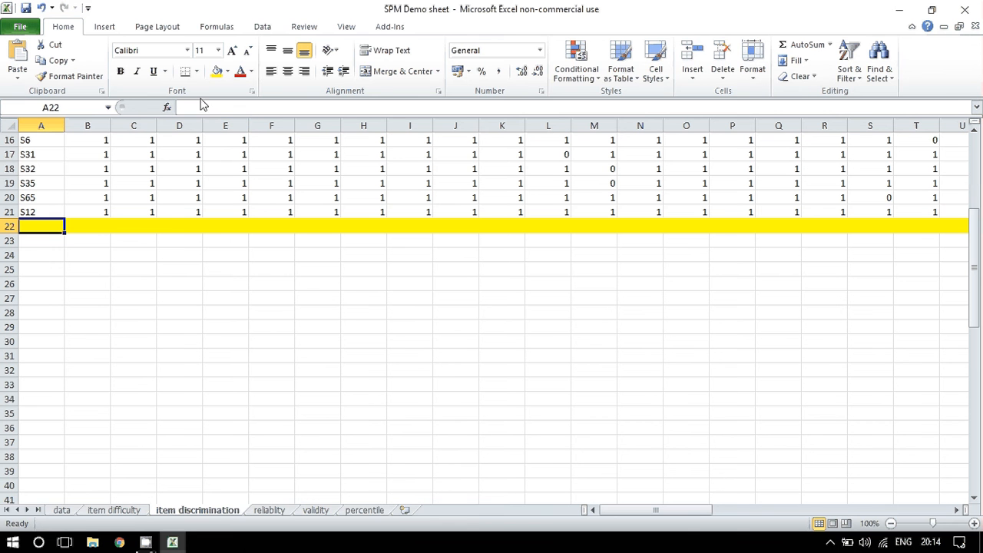
text(Idif score)
Step: Compute the low-scoring group's difficulty for item i1 in B22 with an AVERAGE formula over B2:B21
click(96, 221)
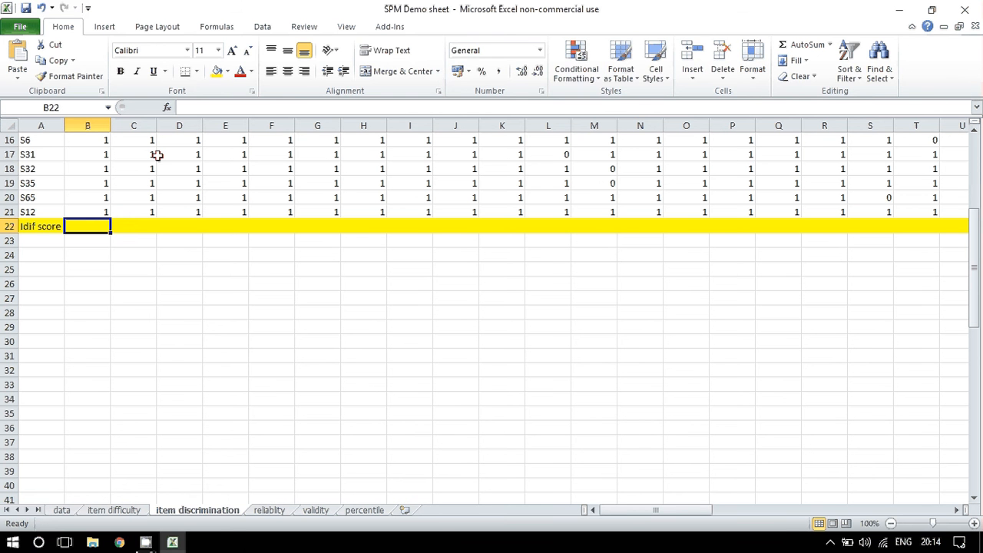
key(BackSpace)
text(=Av)
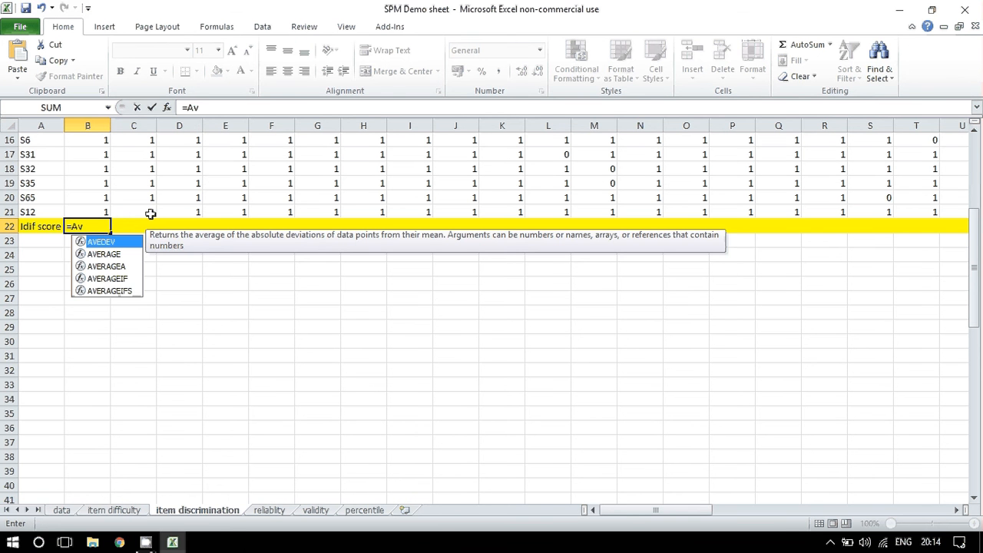
double_click(103, 254)
scroll(131, 195, up, 5)
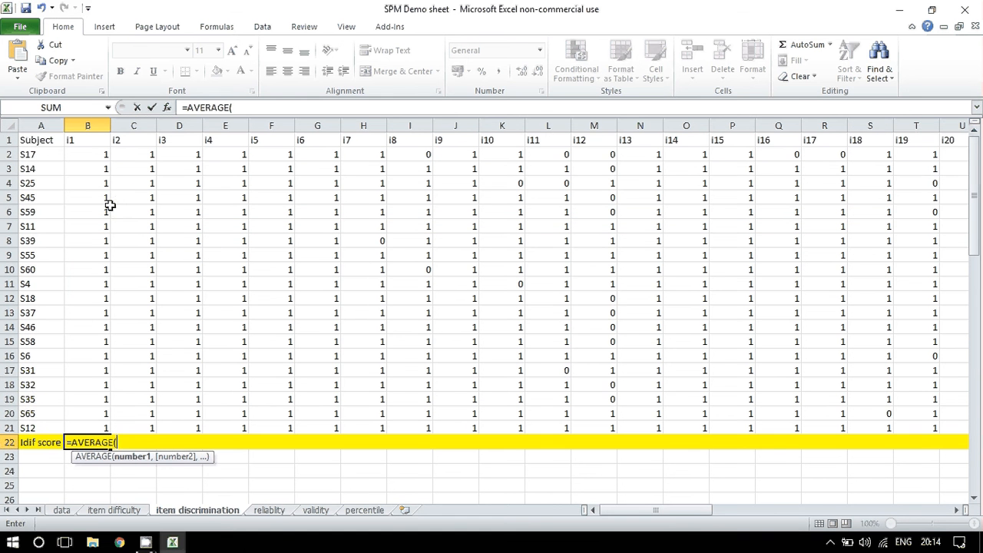
click(79, 158)
drag(79, 159, 91, 427)
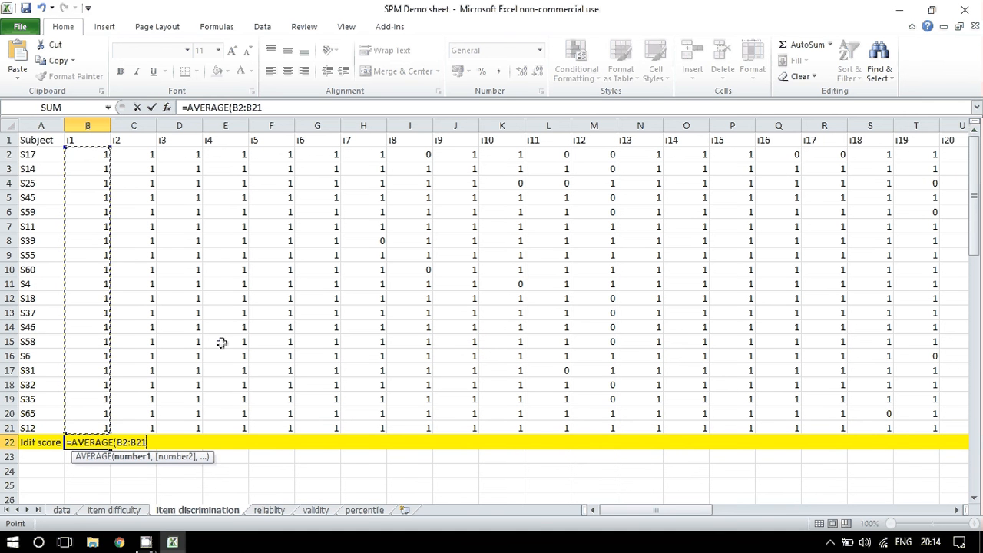
key(Return)
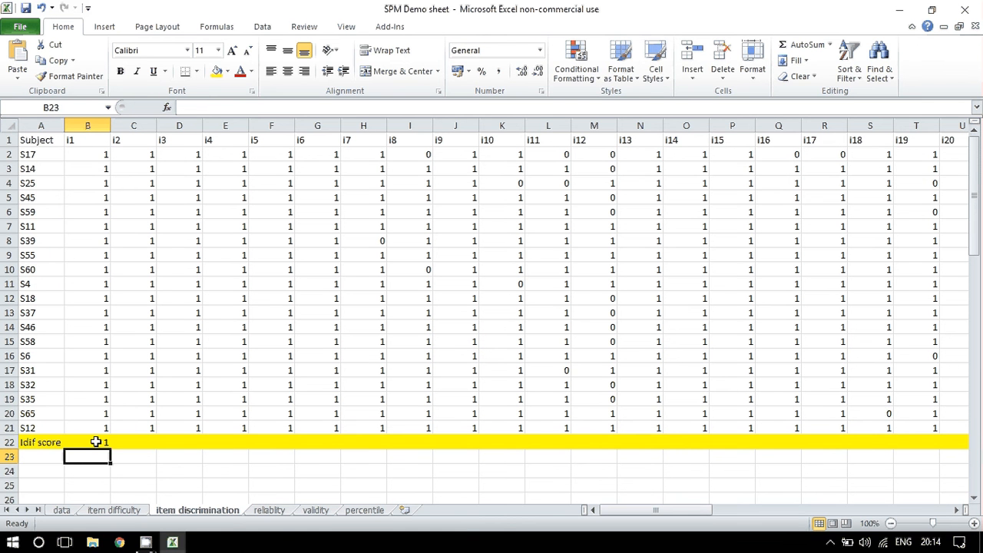
Step: Copy the average formula from B22 across row 22 through item i60 in column BI
click(96, 441)
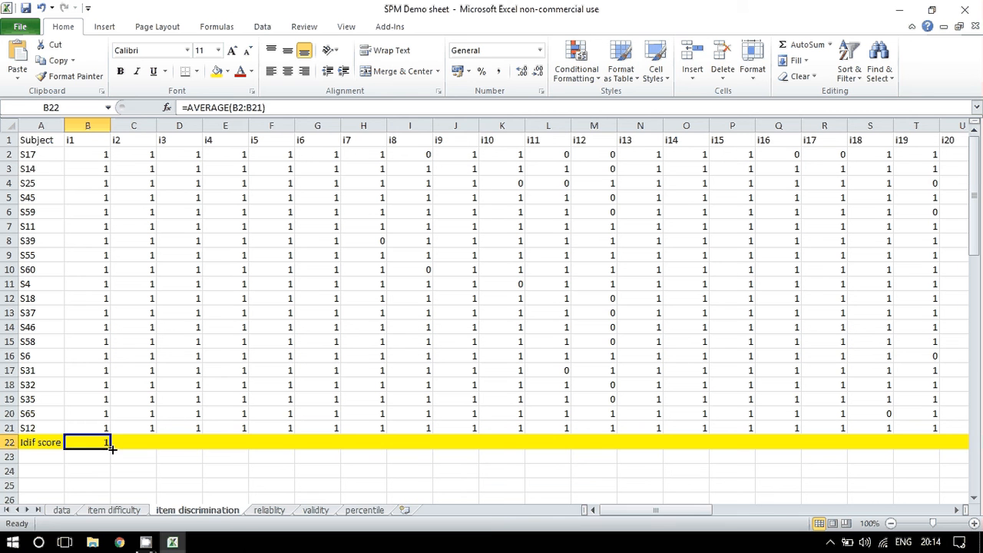
drag(112, 449, 827, 449)
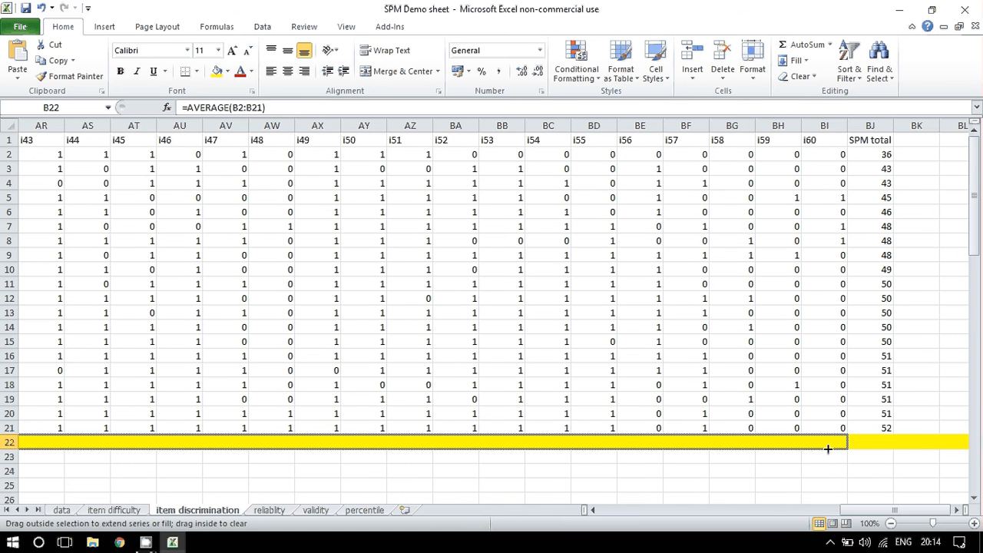
drag(828, 448, 828, 449)
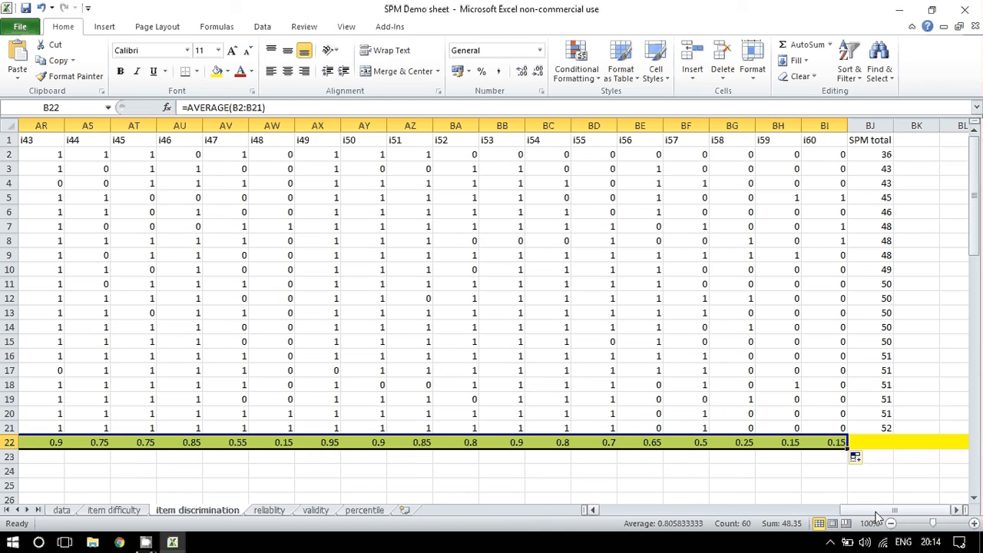
Step: Label the yellow row under the high-scoring group "Idif Sore" in cell A72
drag(875, 510, 622, 502)
scroll(228, 383, down, 7)
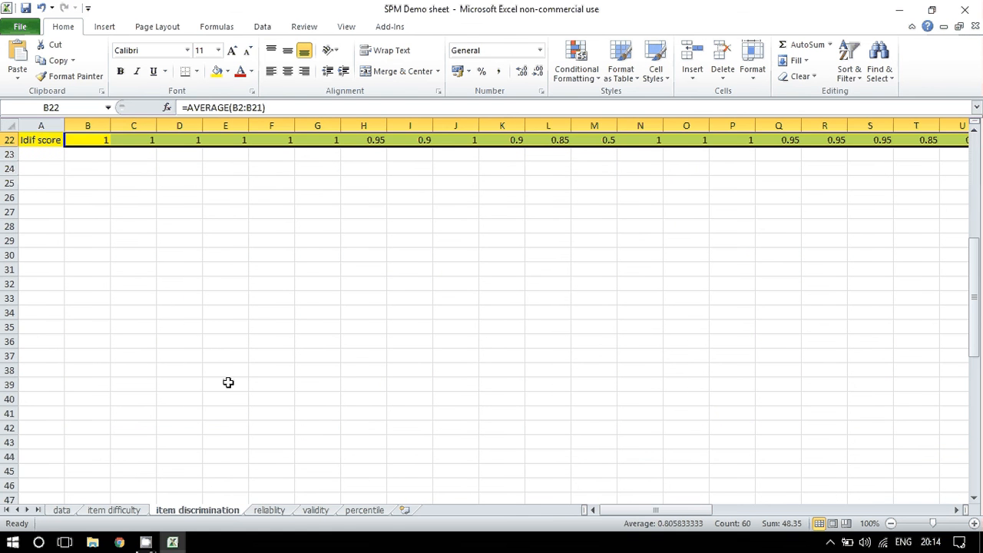
scroll(228, 382, down, 9)
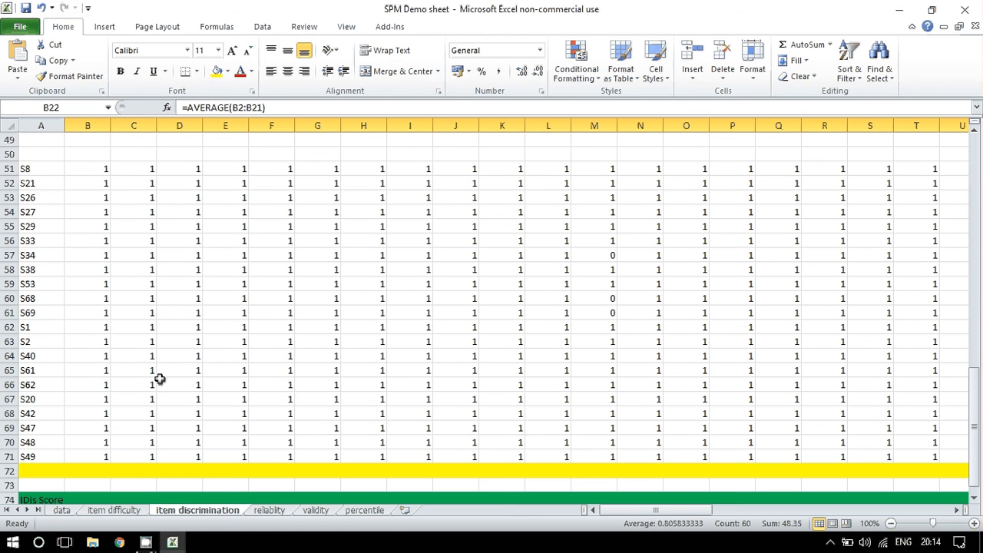
click(27, 472)
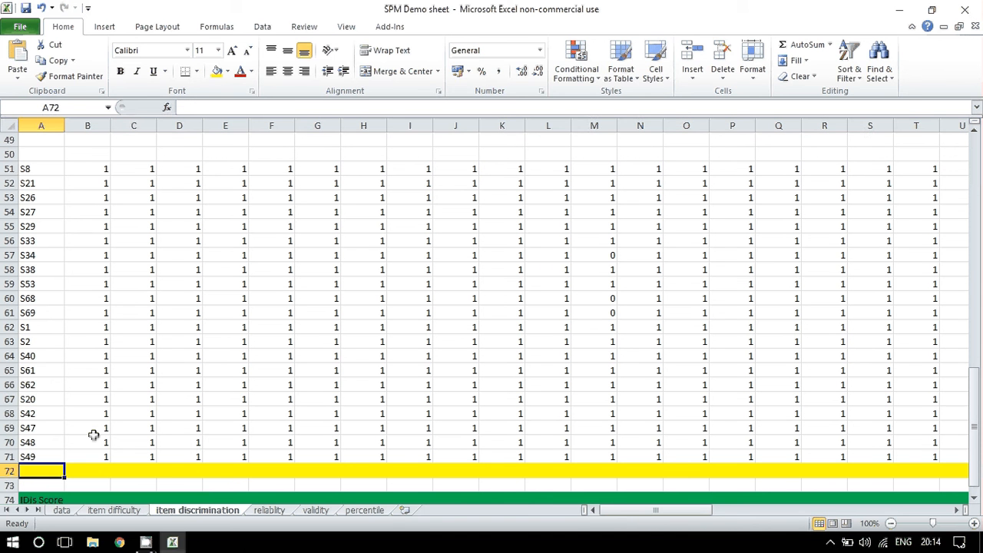
text(IDif Sore)
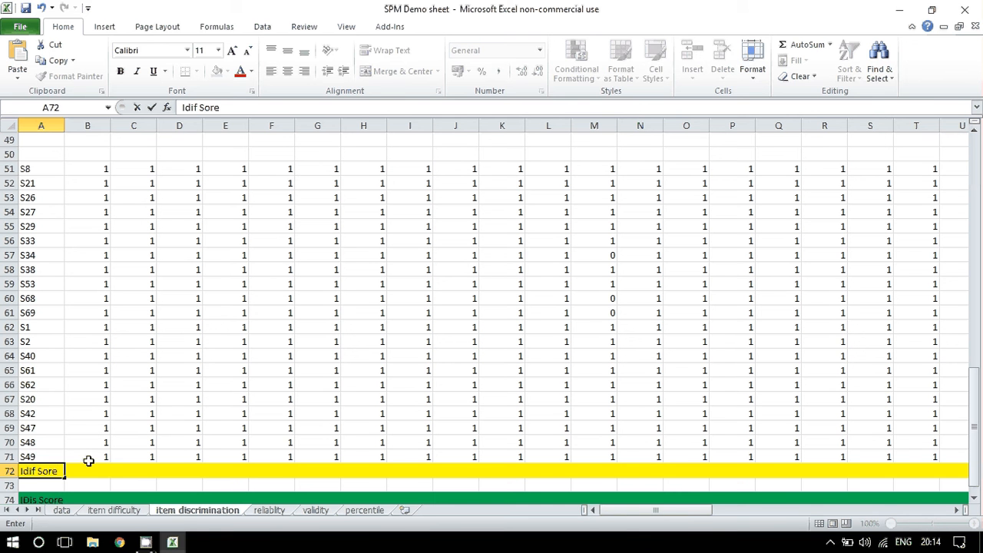
Step: Compute the high-scoring group's difficulty for item i1 in B72 with an AVERAGE formula over B51:B71
click(90, 468)
text(+)
key(BackSpace)
text(=AV)
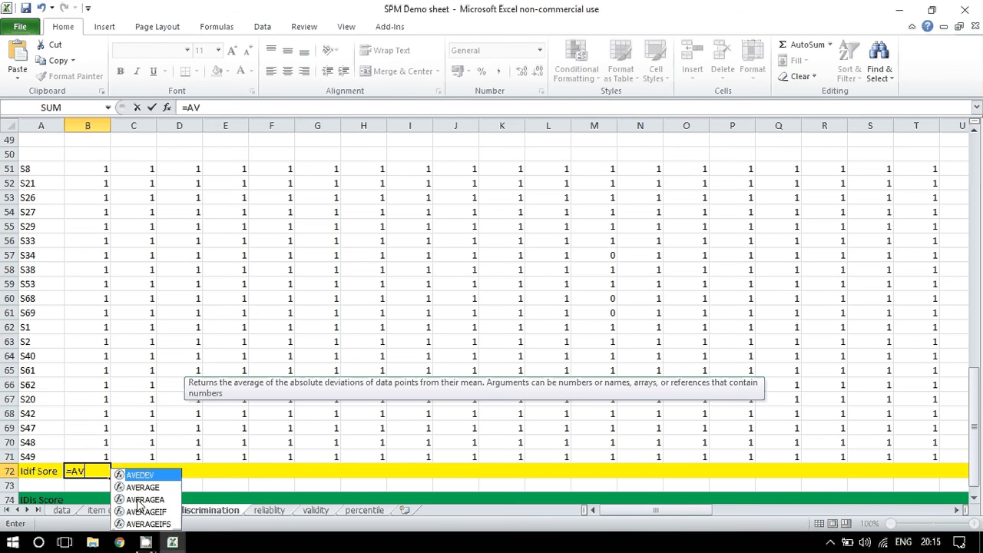
double_click(142, 487)
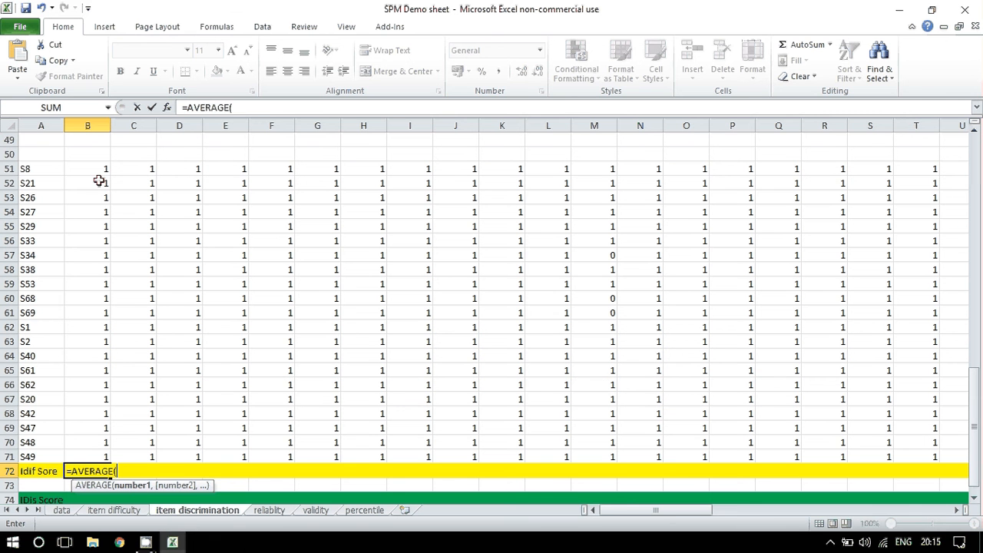
drag(91, 168, 84, 456)
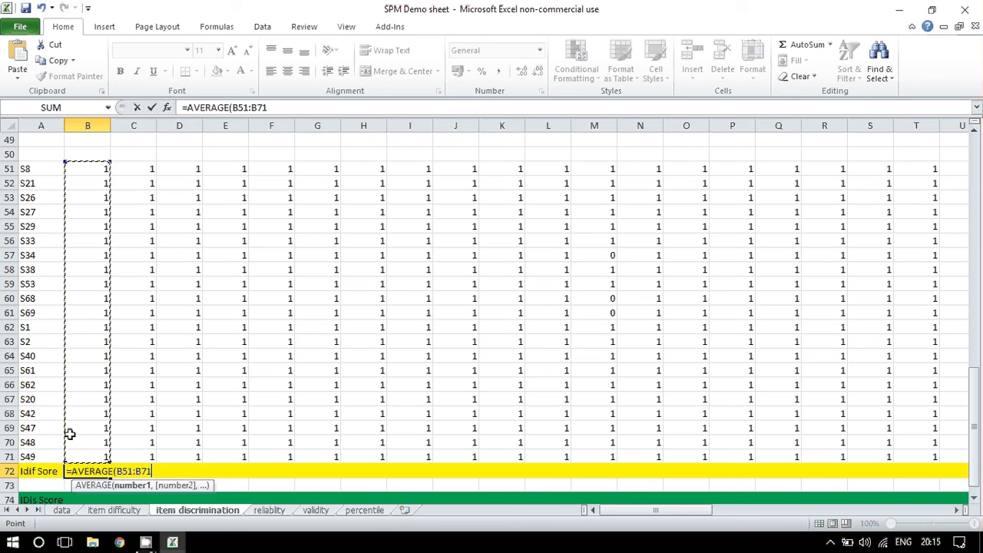
key(Return)
Step: Copy the average formula from B72 across row 72 through item i60 in column BI
click(92, 469)
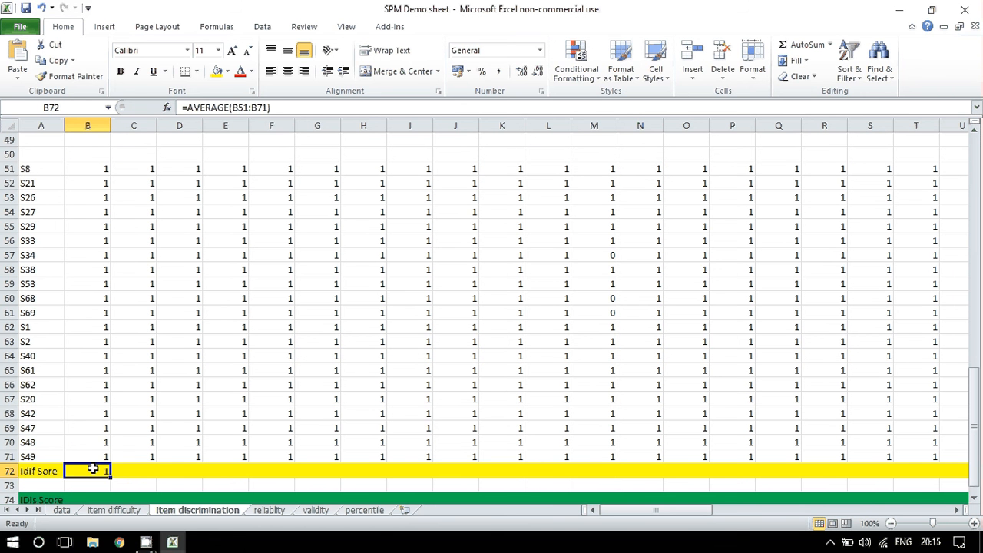
drag(110, 476, 850, 470)
drag(878, 509, 636, 504)
scroll(115, 402, up, 1)
scroll(115, 402, up, 12)
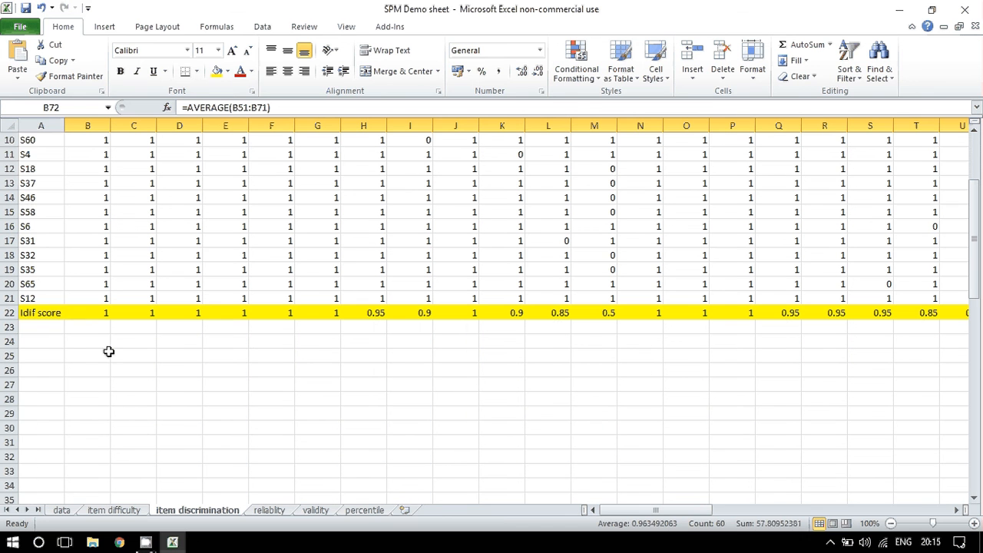
Step: Review the difficulty formulas of items i1 to i3 in row 22 and row 72 for both groups
click(91, 315)
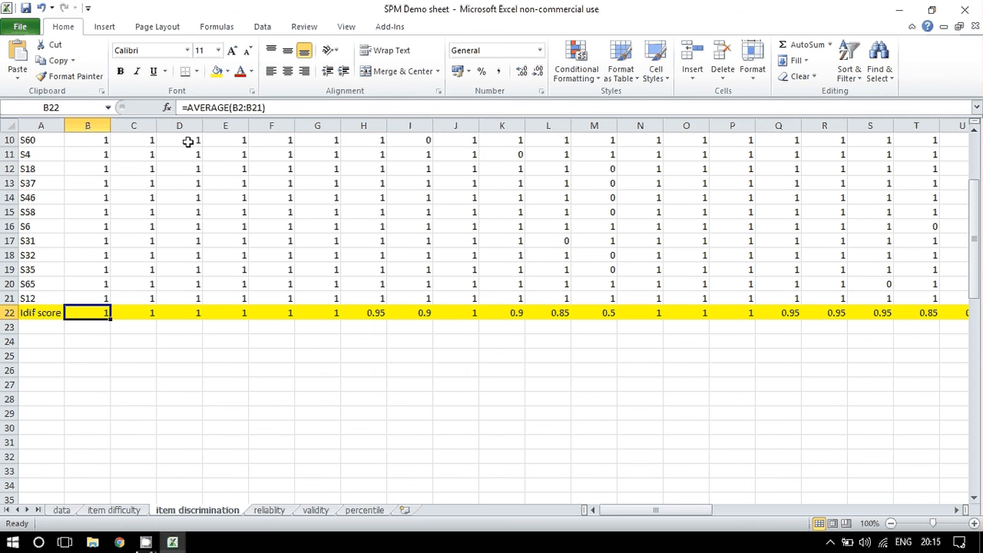
click(152, 311)
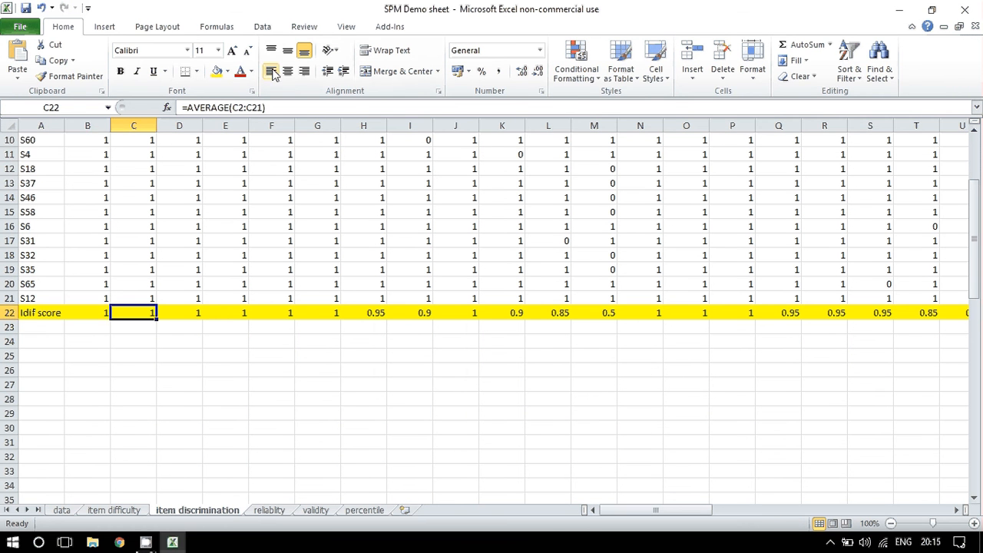
click(188, 315)
scroll(195, 307, down, 14)
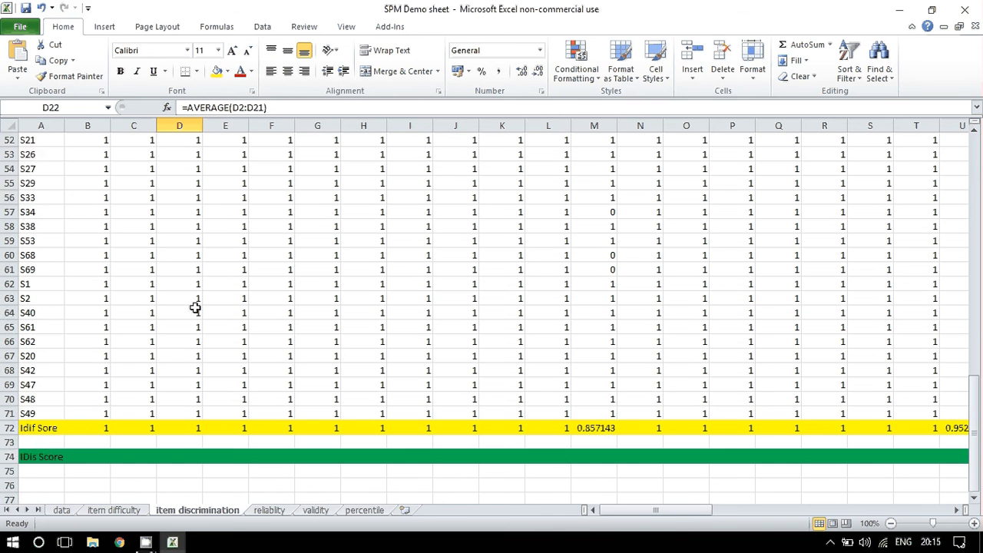
scroll(195, 307, down, 2)
click(97, 340)
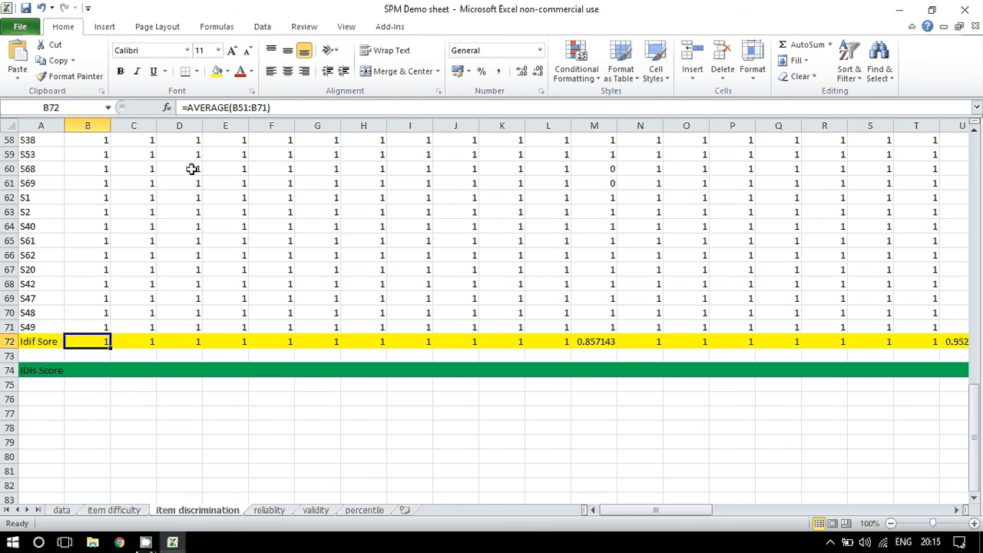
click(141, 340)
click(195, 342)
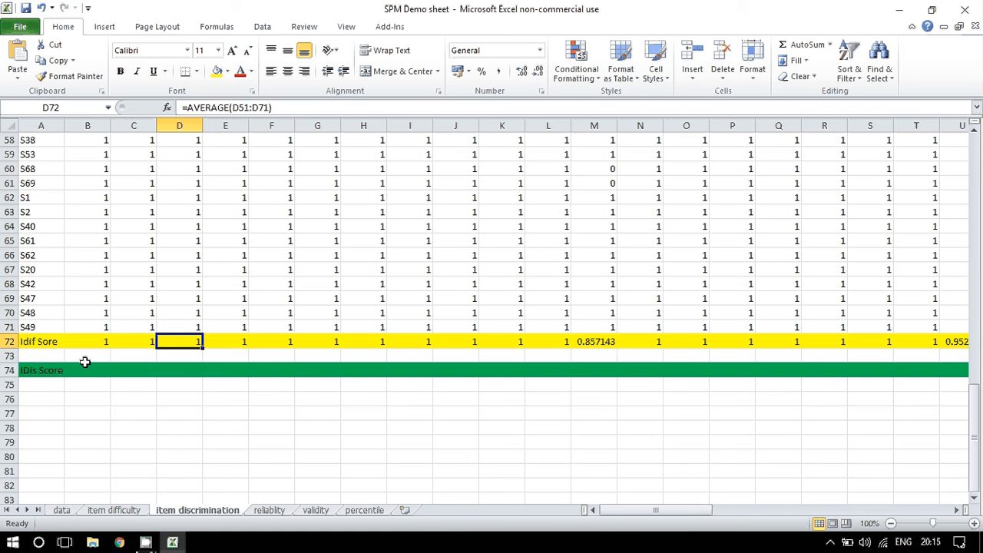
scroll(85, 361, up, 7)
scroll(104, 343, up, 11)
scroll(87, 335, down, 2)
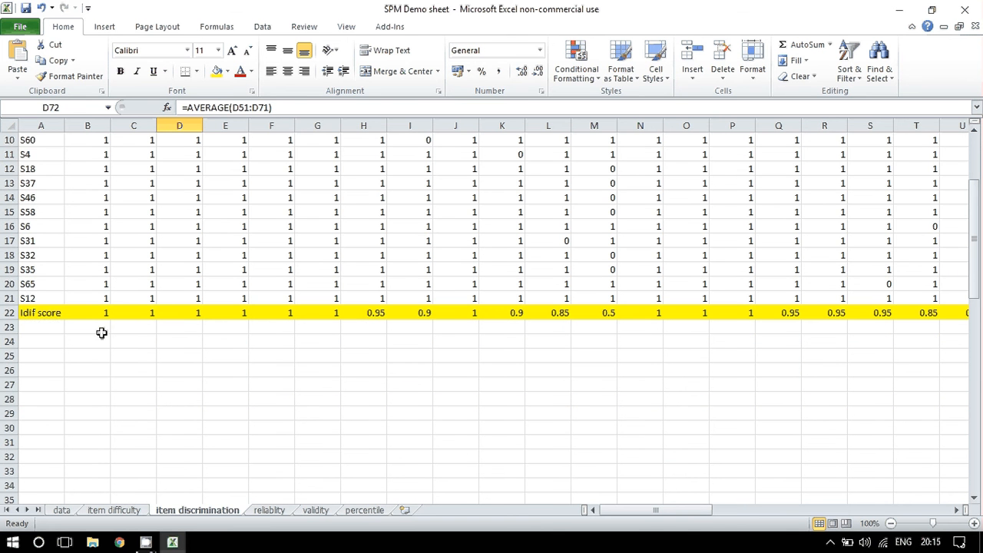
scroll(92, 332, down, 7)
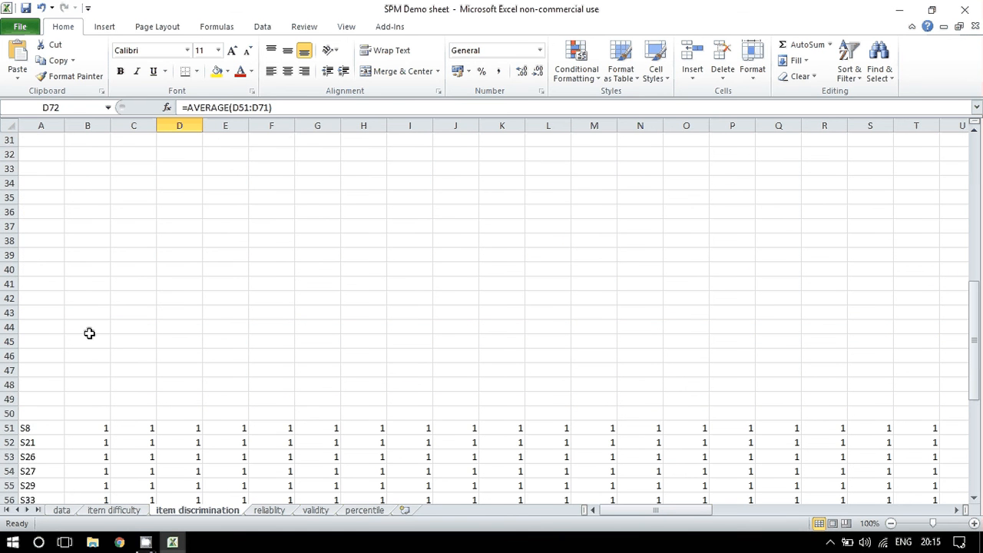
scroll(91, 337, down, 8)
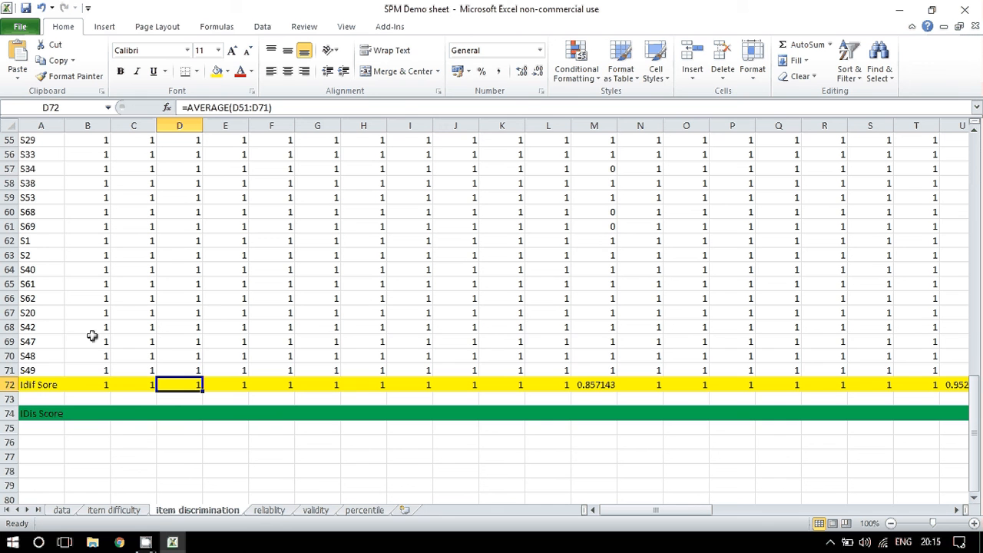
scroll(91, 341, down, 1)
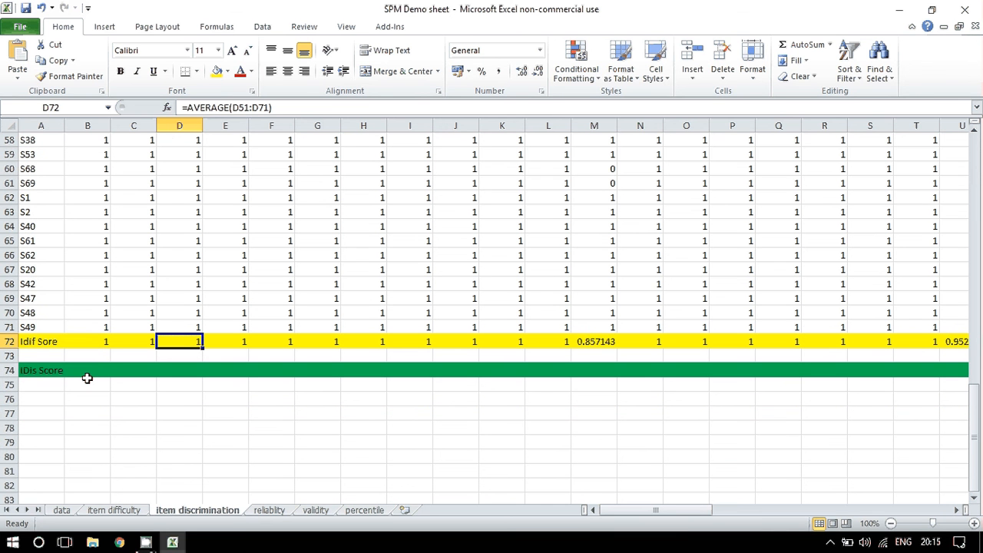
Step: Compute item i1's discrimination score in B74 with the formula =B22-B72
click(87, 374)
text(=)
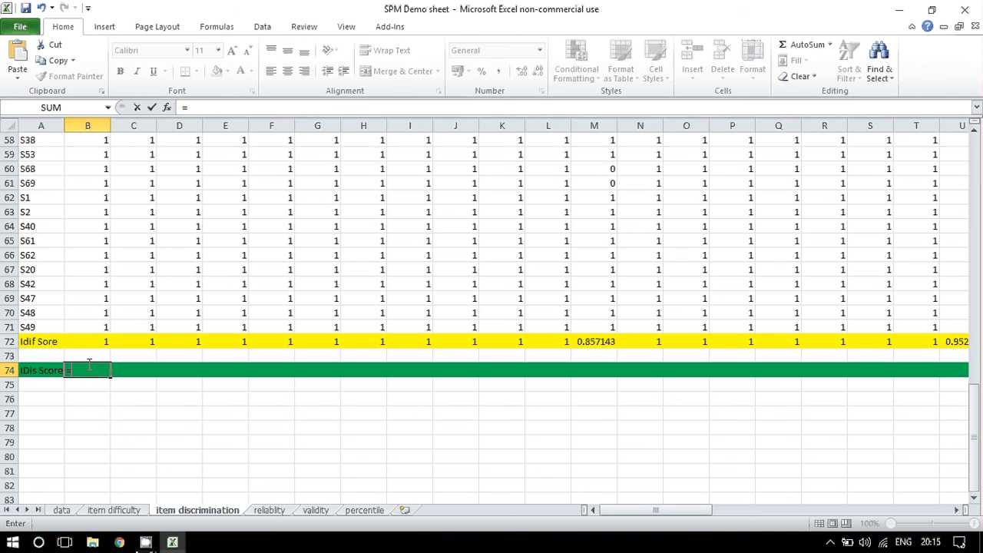
scroll(226, 268, up, 10)
scroll(153, 274, up, 5)
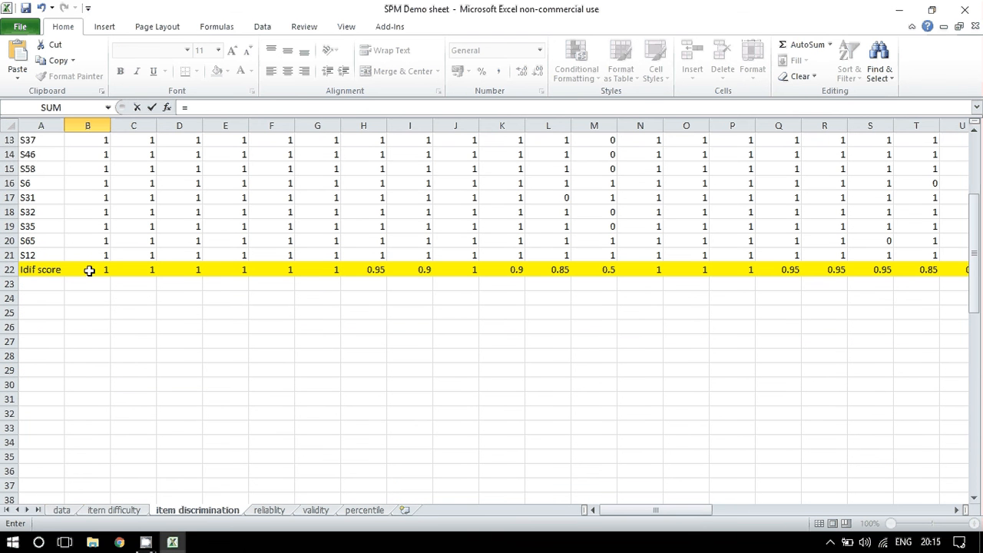
click(93, 272)
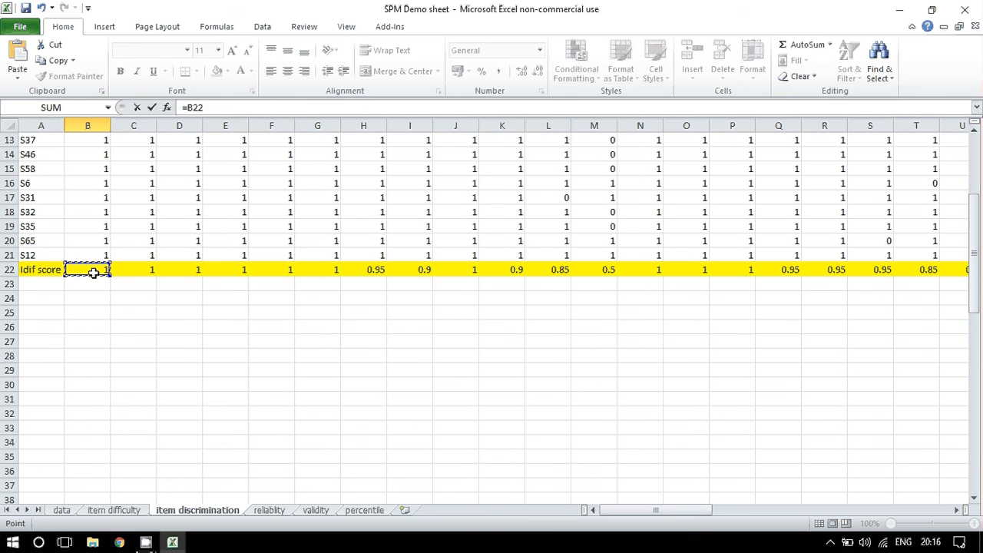
scroll(93, 273, down, 13)
text(-)
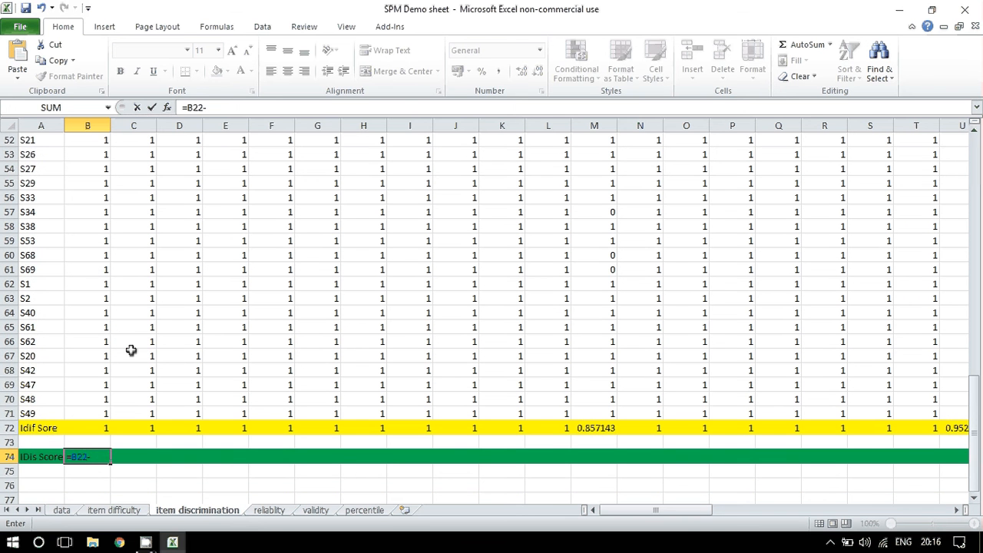
click(95, 429)
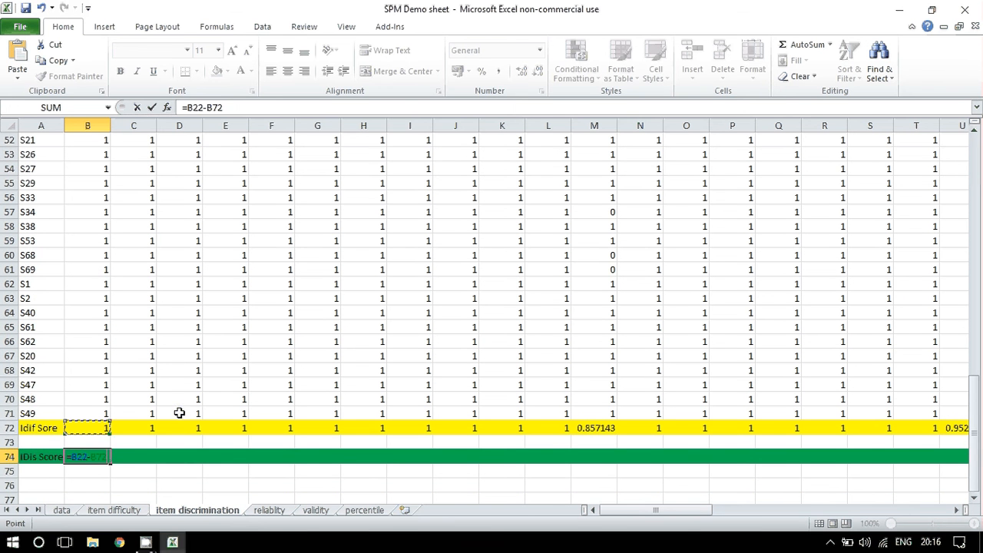
key(Return)
Step: Copy the subtraction formula =B22-B72 from B74 across the green row through column BI
click(106, 459)
drag(110, 463, 855, 454)
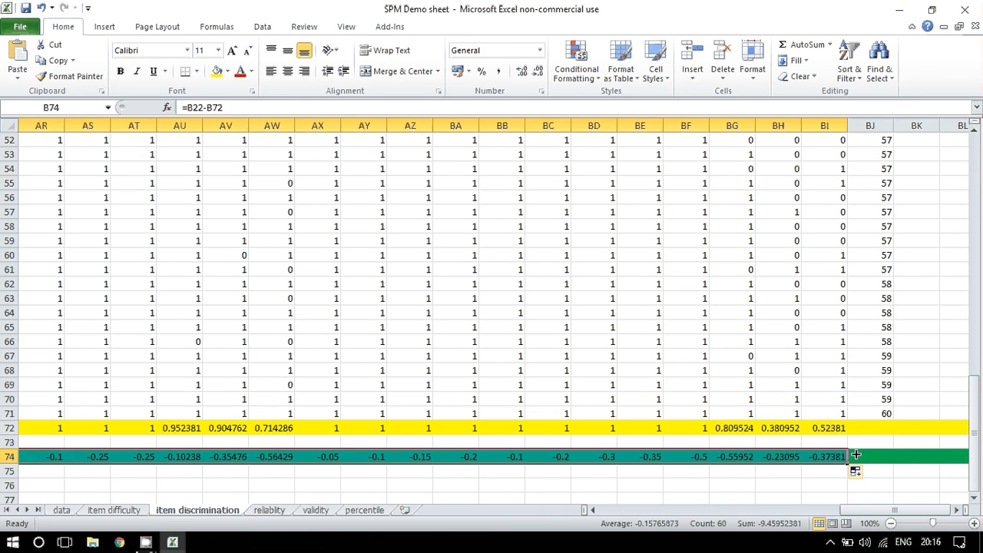
drag(863, 513, 861, 515)
drag(861, 512, 527, 491)
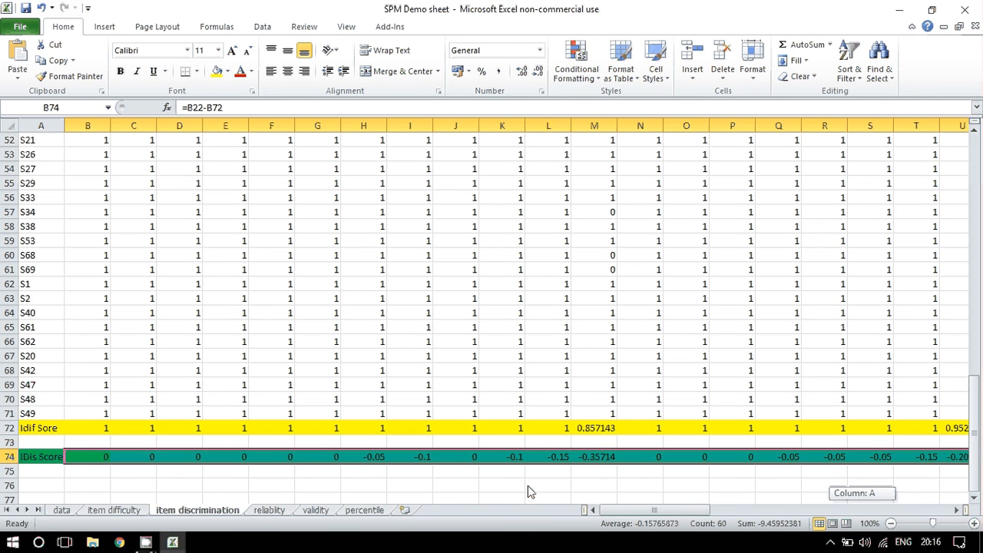
Step: Rewrite the discrimination formula in B74 as =B72-B22, subtracting the low group's difficulty from the high group's
scroll(527, 486, down, 1)
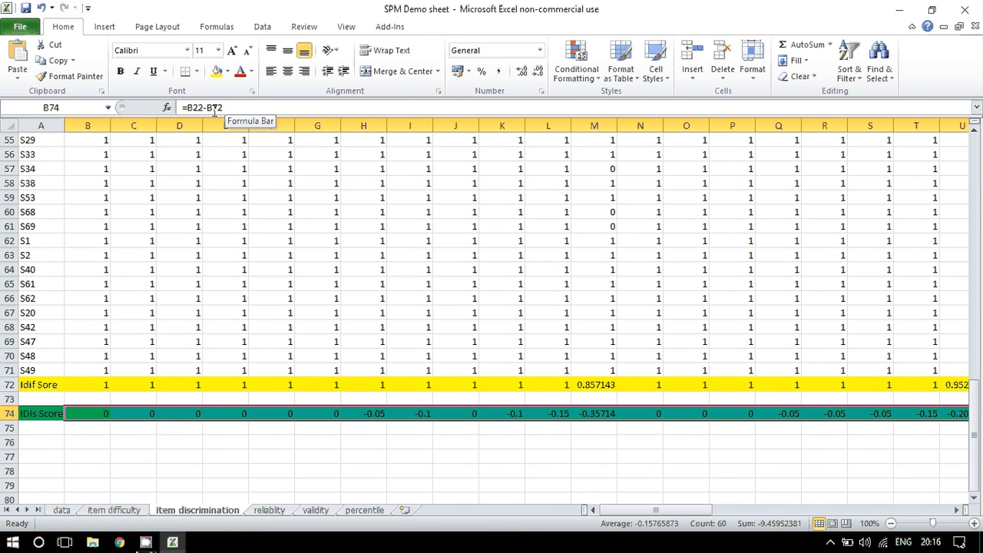
click(93, 384)
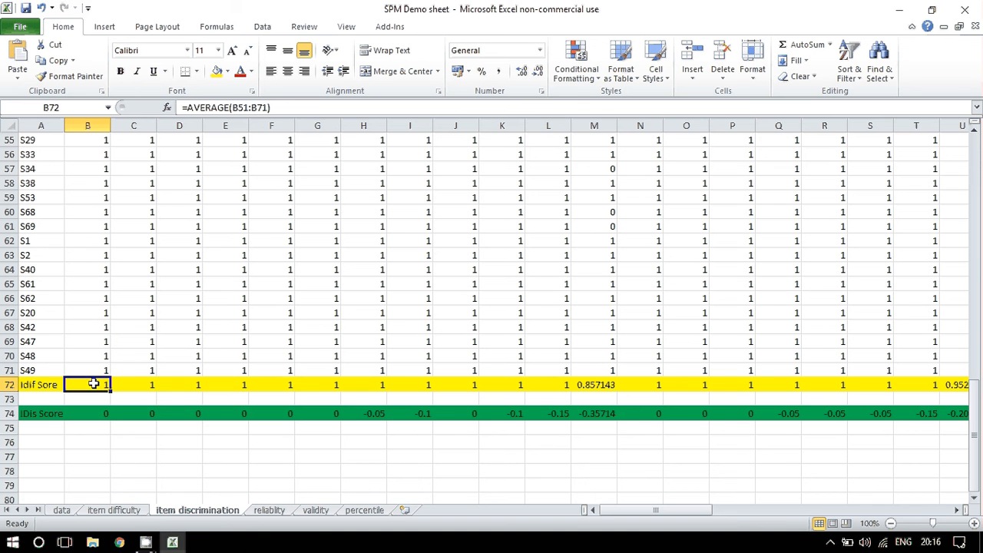
click(98, 413)
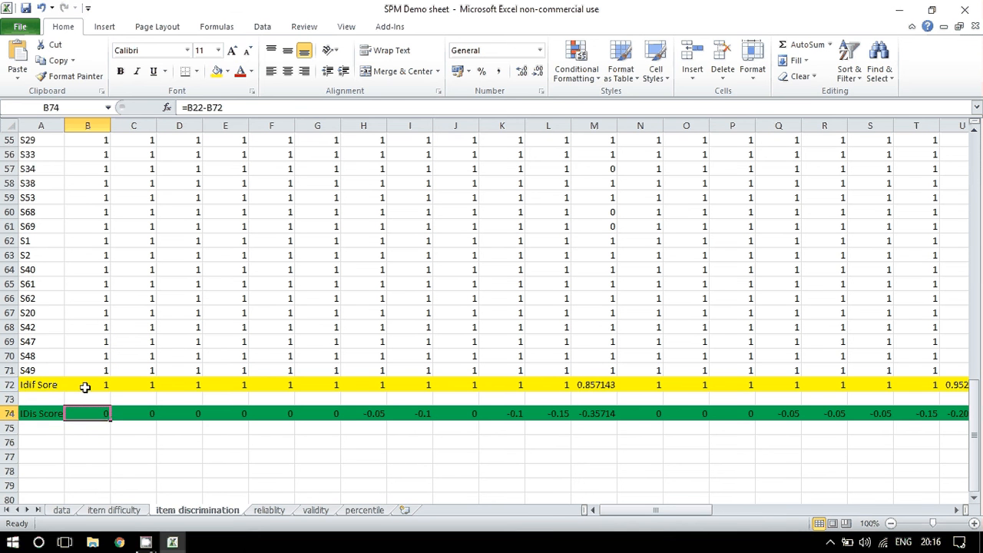
scroll(90, 392, up, 1)
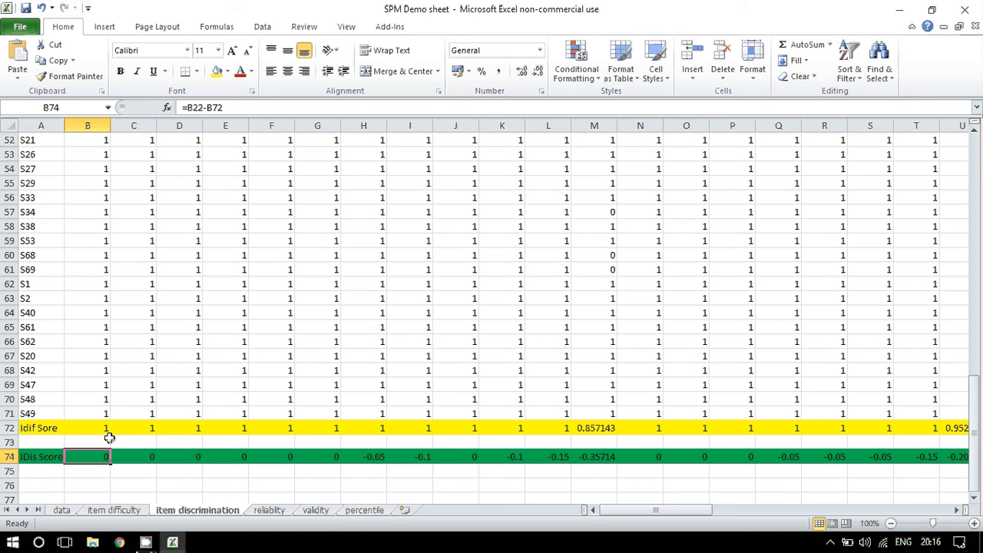
click(227, 107)
key(BackSpace)
key(BackSpace)
key(BackSpace)
key(BackSpace)
key(BackSpace)
key(BackSpace)
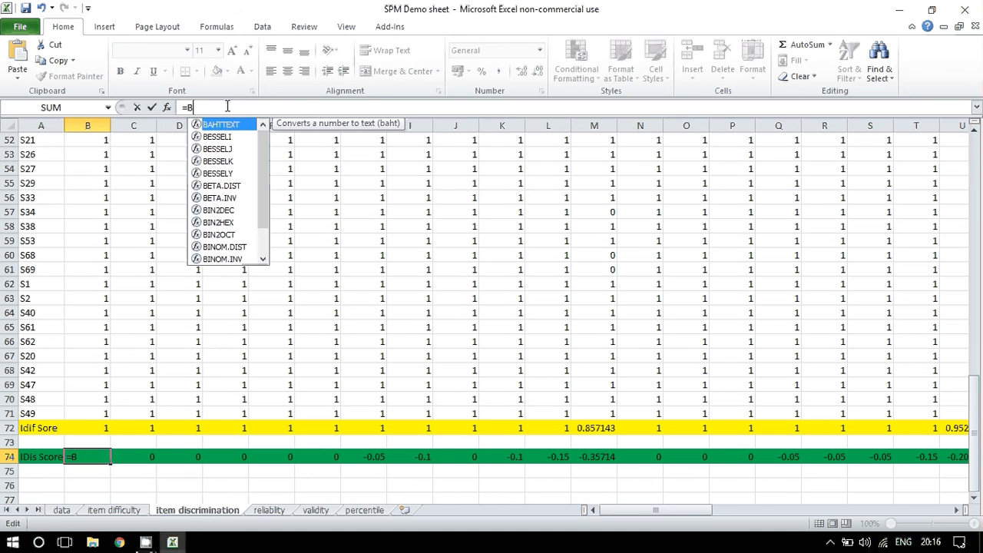
text(72)
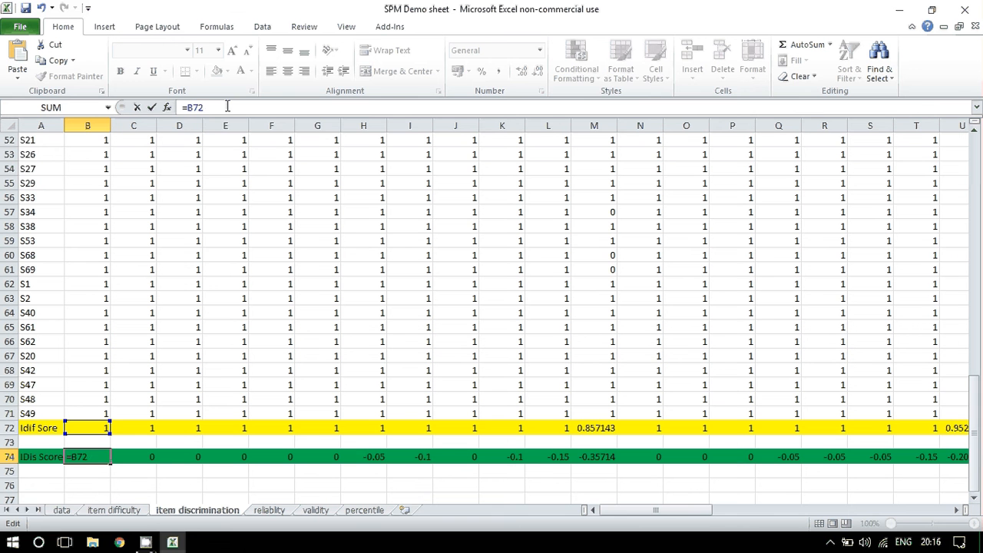
text(-B)
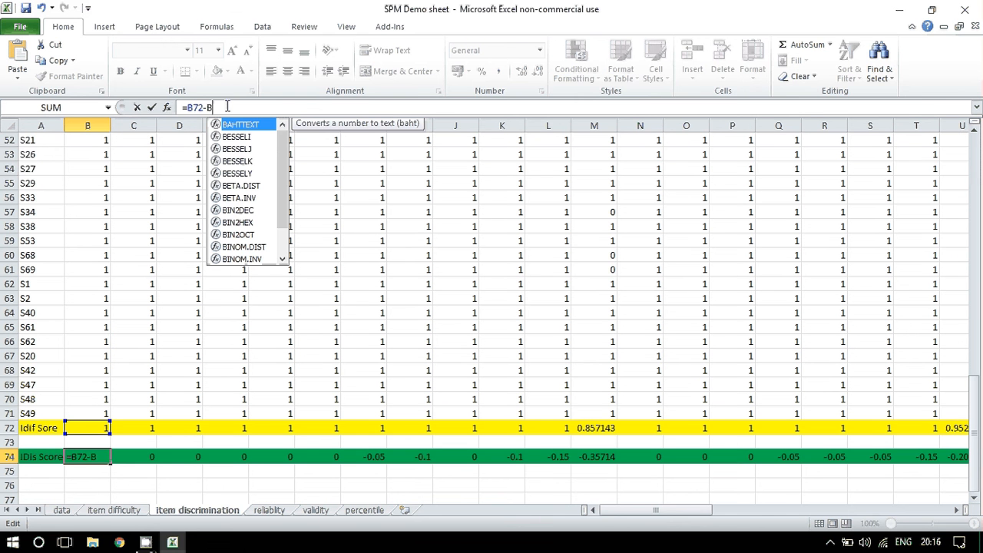
text(22)
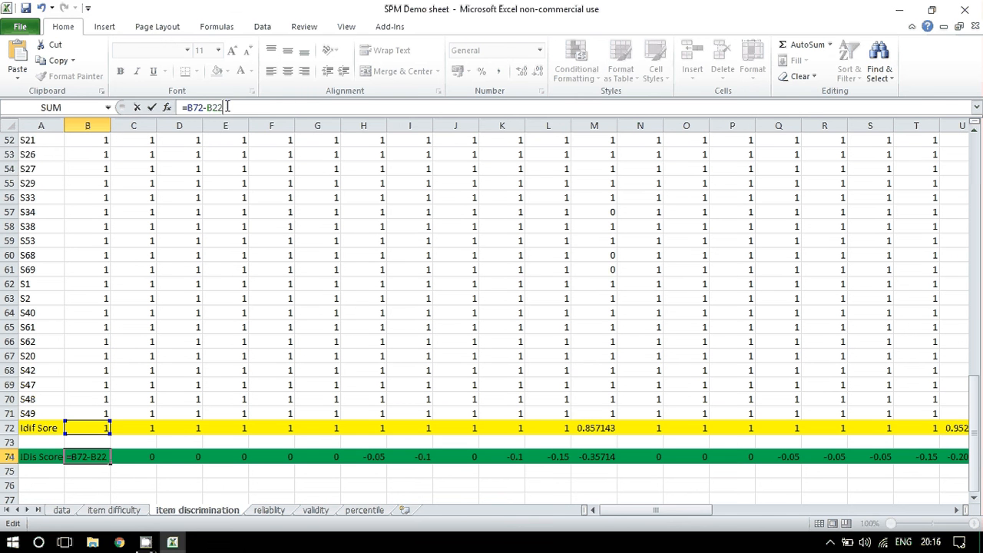
key(Return)
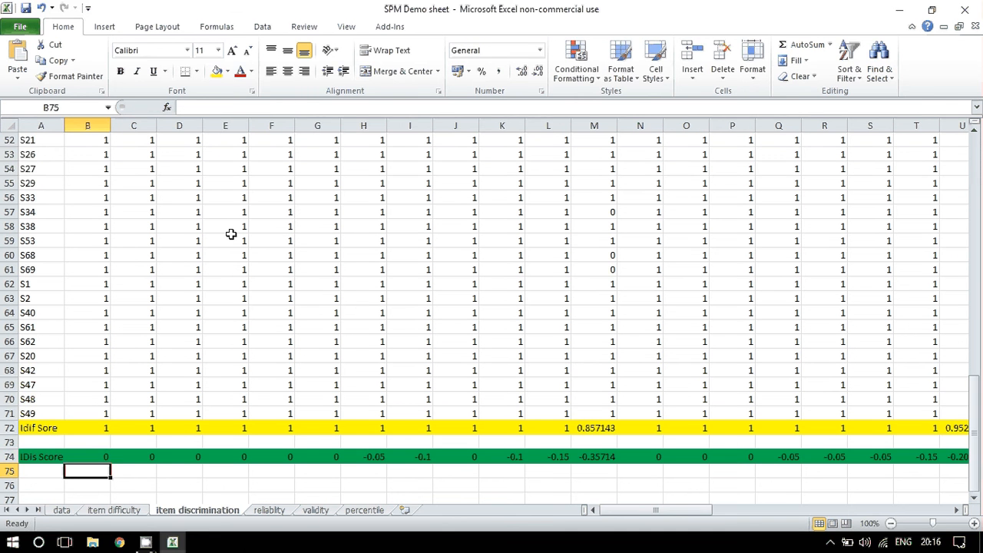
Step: Copy the reversed formula =B72-B22 from B74 across row 74 through item i60 in column BI
click(106, 457)
drag(110, 461, 879, 456)
drag(866, 516, 568, 512)
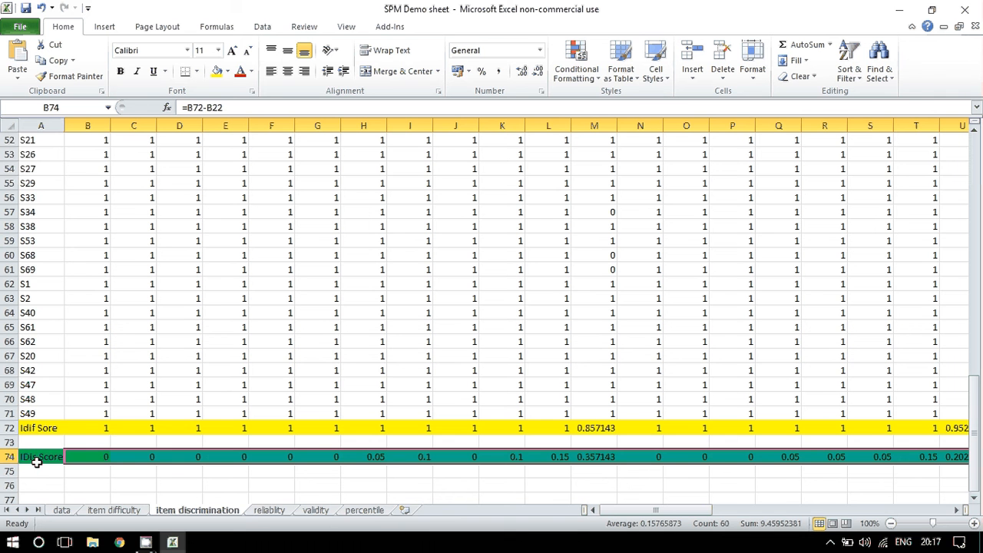
Step: Open the reliablity sheet and examine the item data, the P, Q and P*Q rows, the VARIANCE and ∑PQ cells, and the KR20 block
click(269, 510)
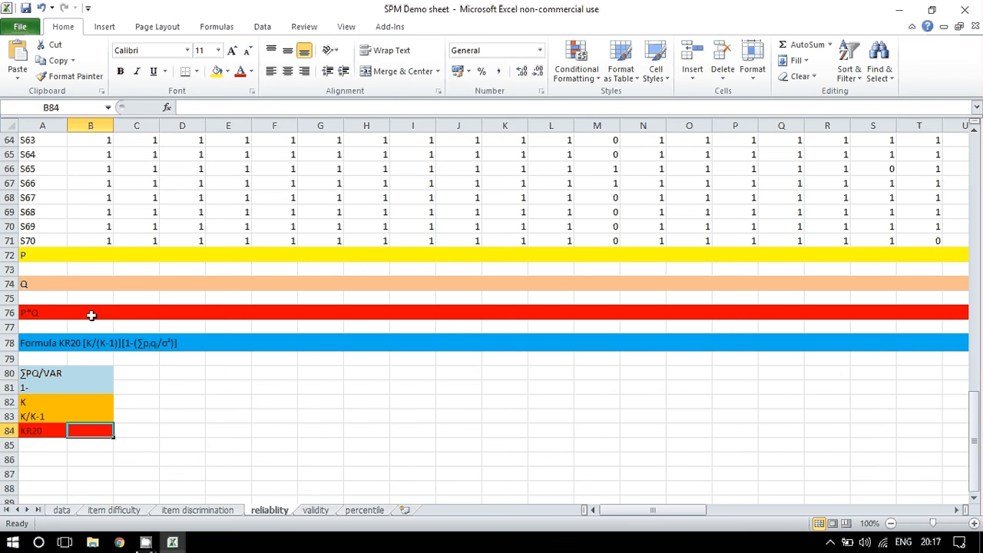
scroll(82, 342, up, 4)
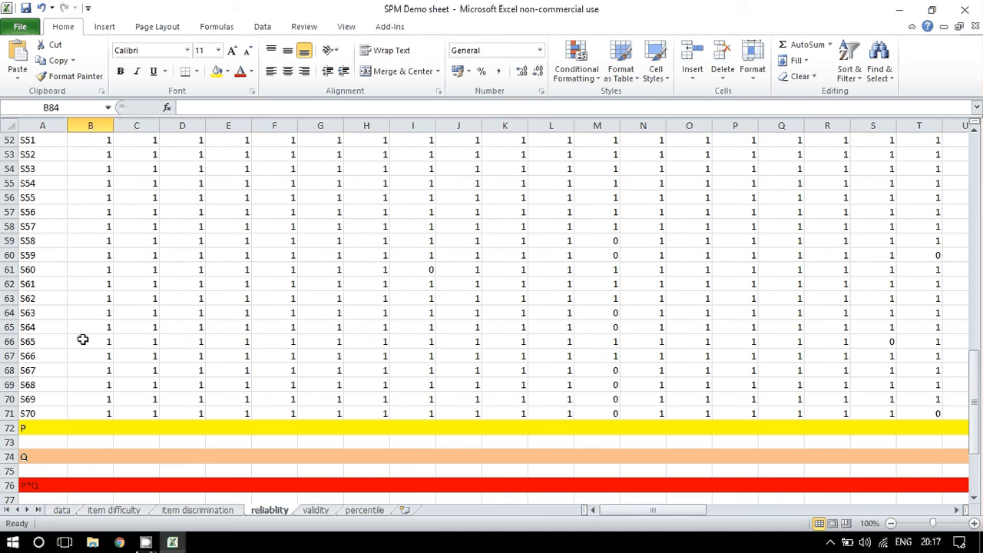
scroll(83, 339, up, 11)
scroll(100, 312, up, 6)
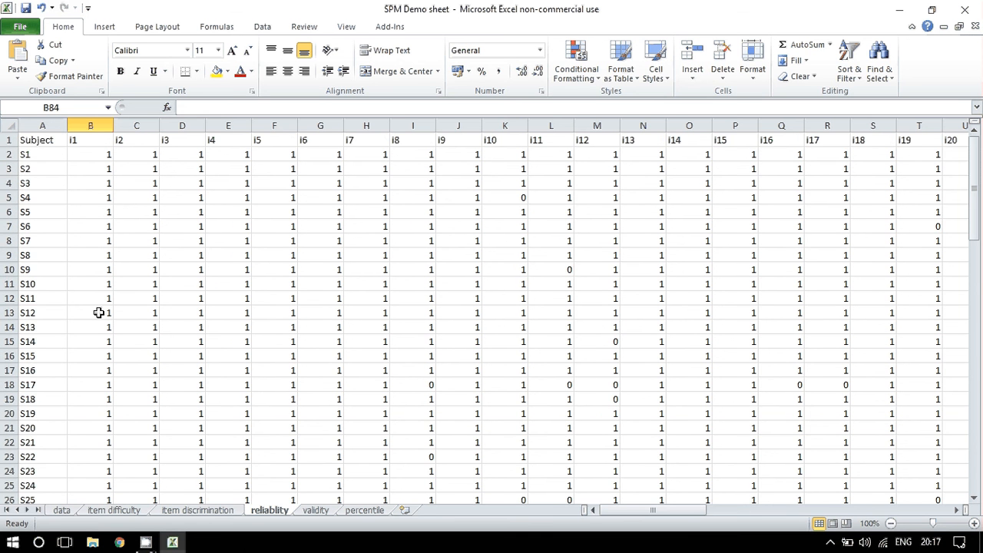
scroll(87, 258, down, 20)
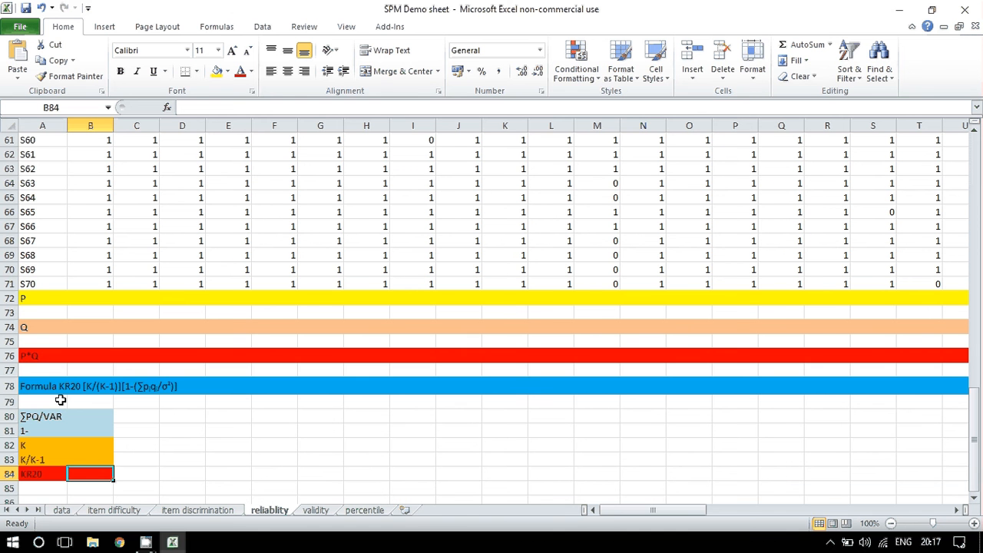
drag(614, 511, 883, 510)
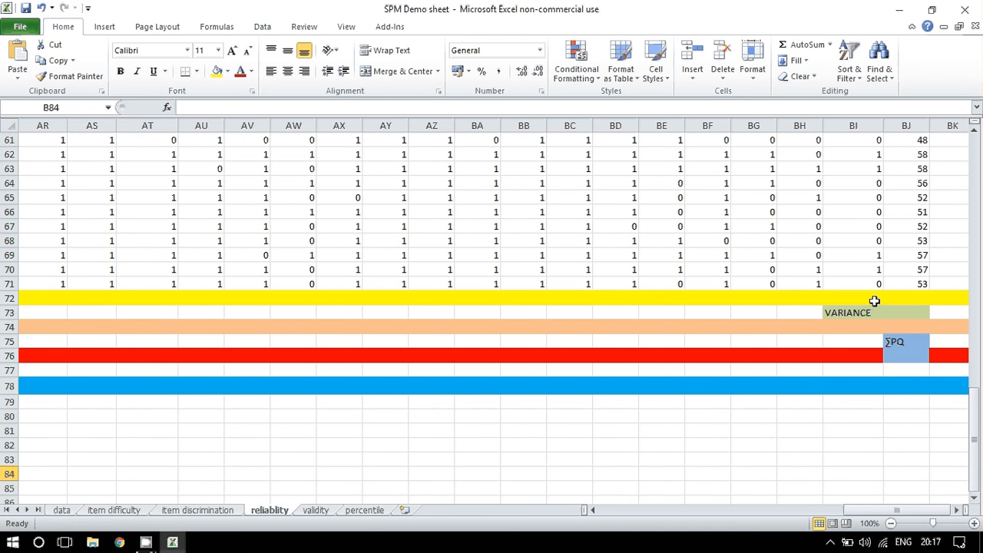
mouse_move(975, 422)
mouse_down()
mouse_move(980, 163)
mouse_move(974, 413)
mouse_up()
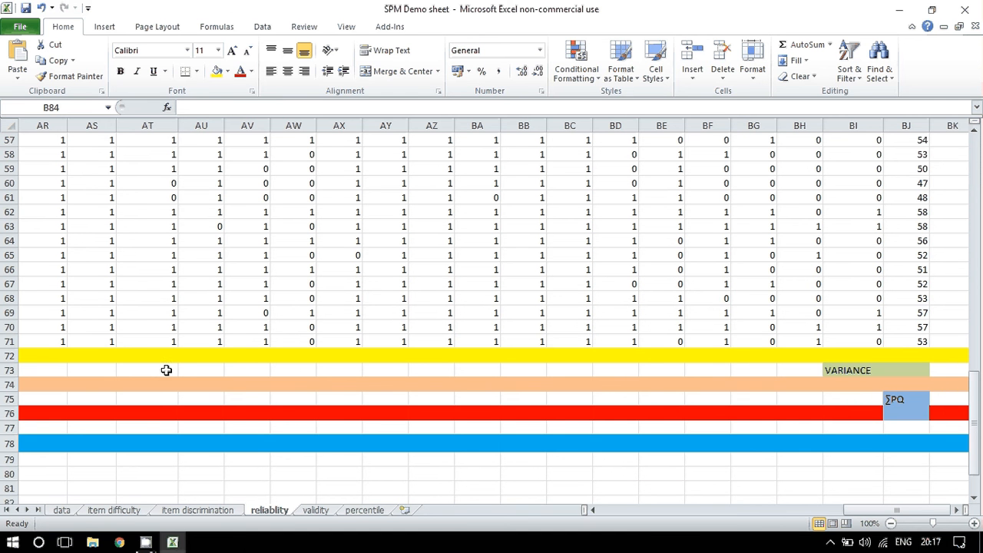
drag(885, 510, 652, 509)
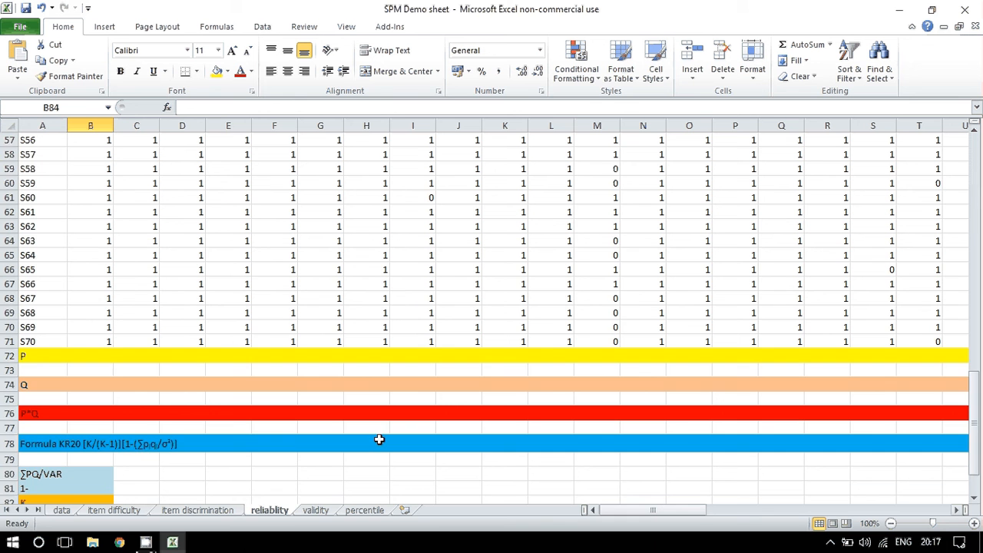
scroll(117, 177, up, 18)
scroll(116, 177, down, 20)
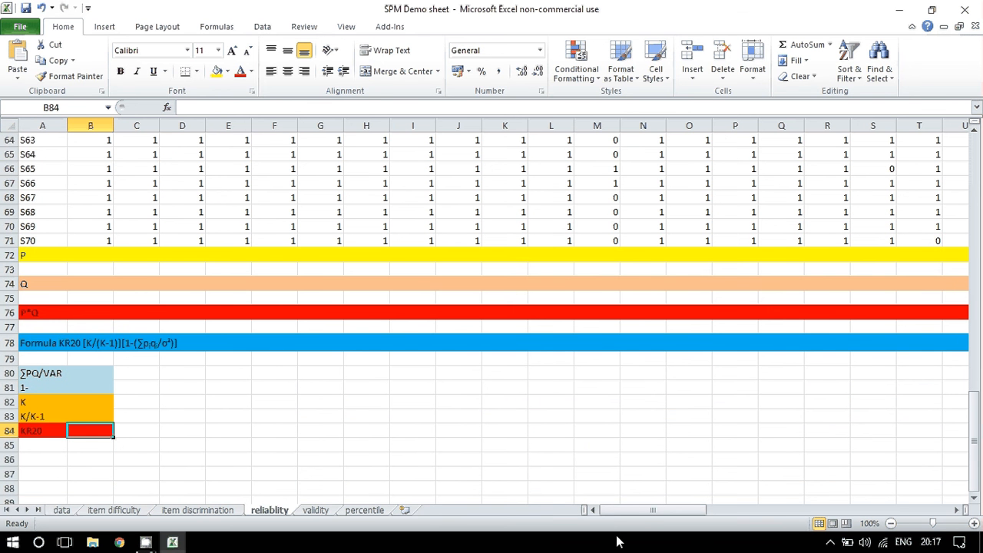
mouse_move(627, 513)
mouse_down()
mouse_move(894, 503)
mouse_move(618, 505)
mouse_up()
scroll(166, 294, up, 20)
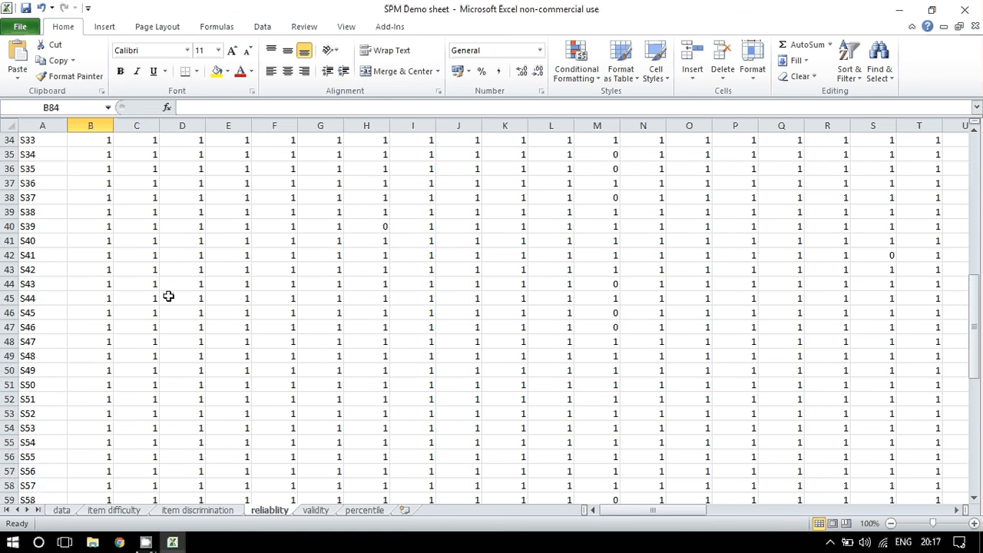
Step: Enter =AVERAGE(B2:B71) in cell B72 of the P row to compute the first item's proportion of correct answers
scroll(169, 280, down, 14)
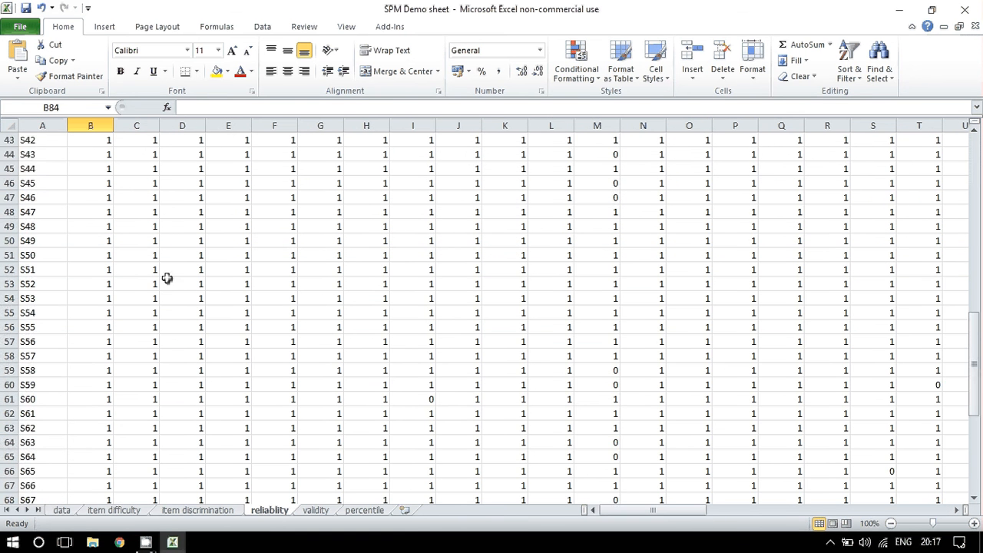
scroll(167, 278, down, 7)
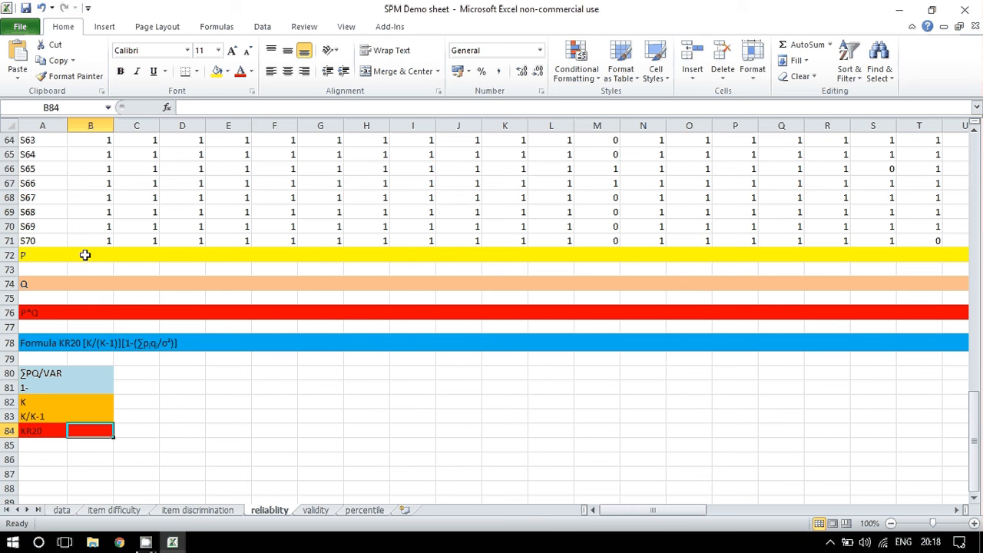
click(86, 255)
text(=)
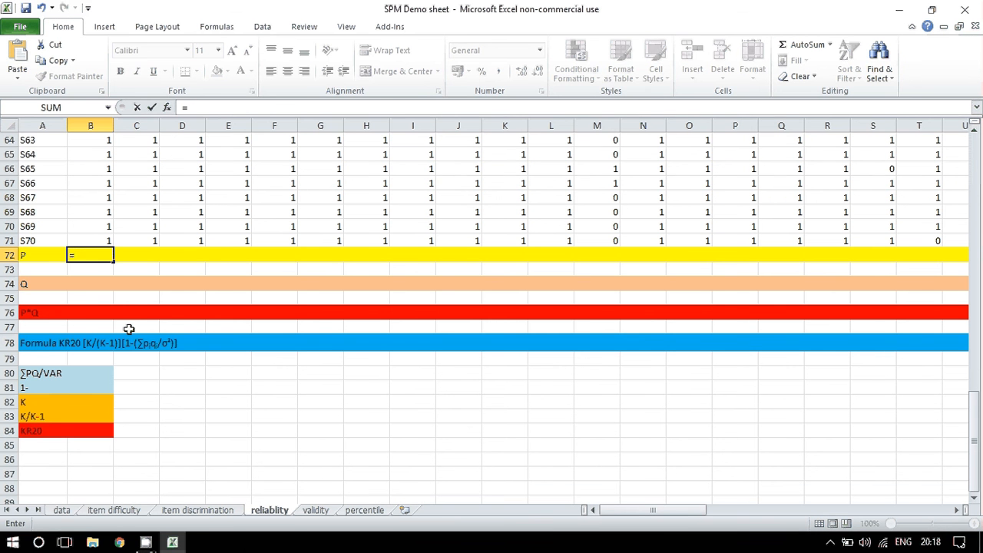
text(Av)
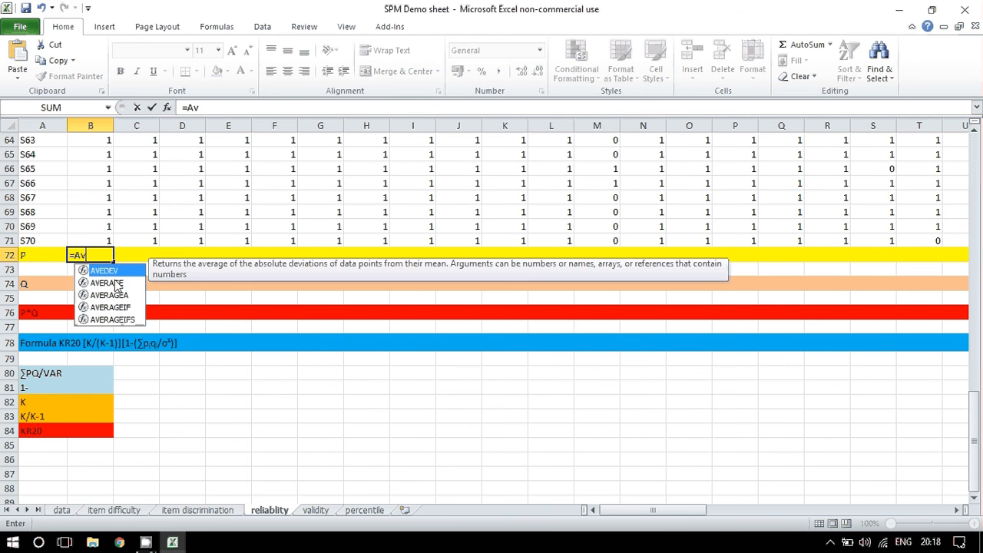
double_click(116, 284)
scroll(121, 210, up, 14)
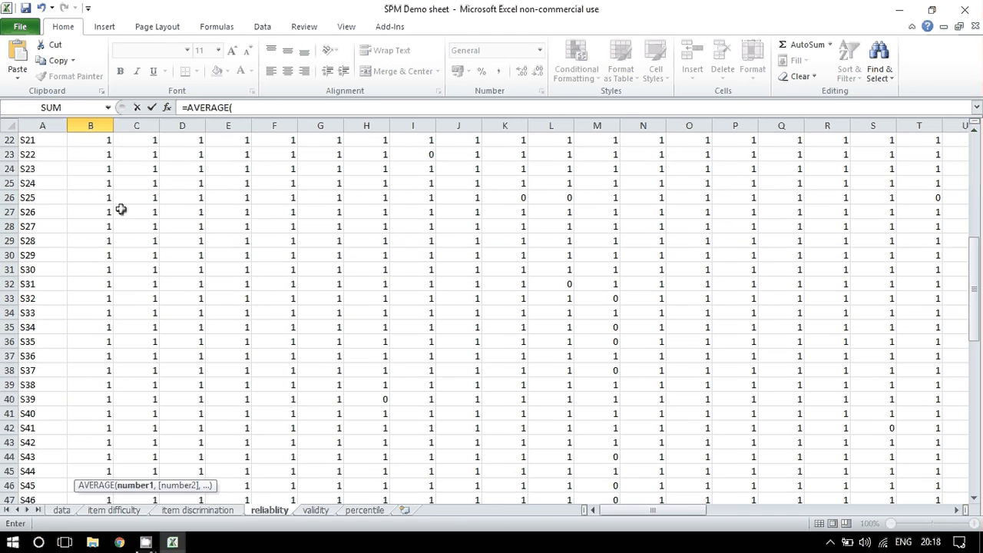
scroll(120, 210, up, 7)
drag(98, 156, 102, 427)
key(Return)
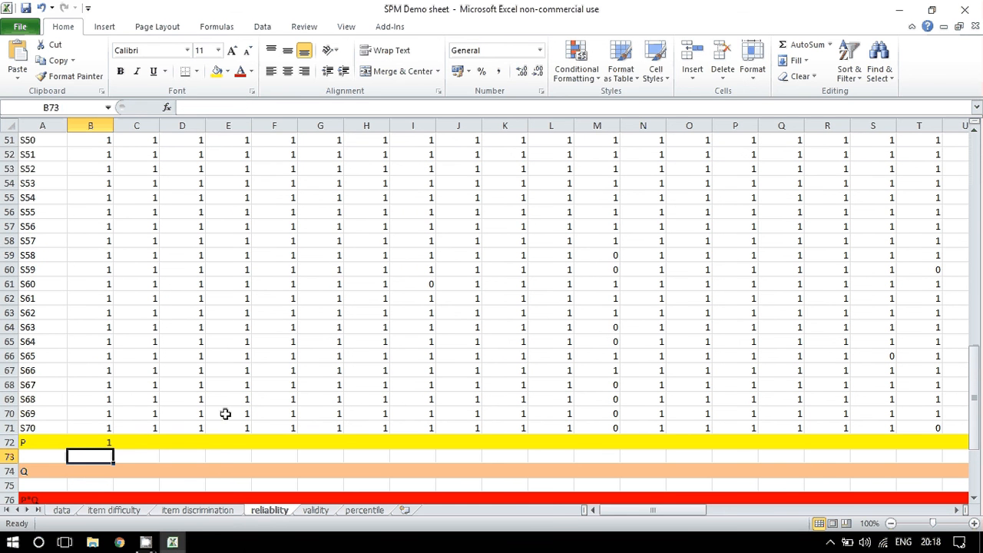
Step: Copy the average formula from B72 across the yellow P row through column BI
click(110, 443)
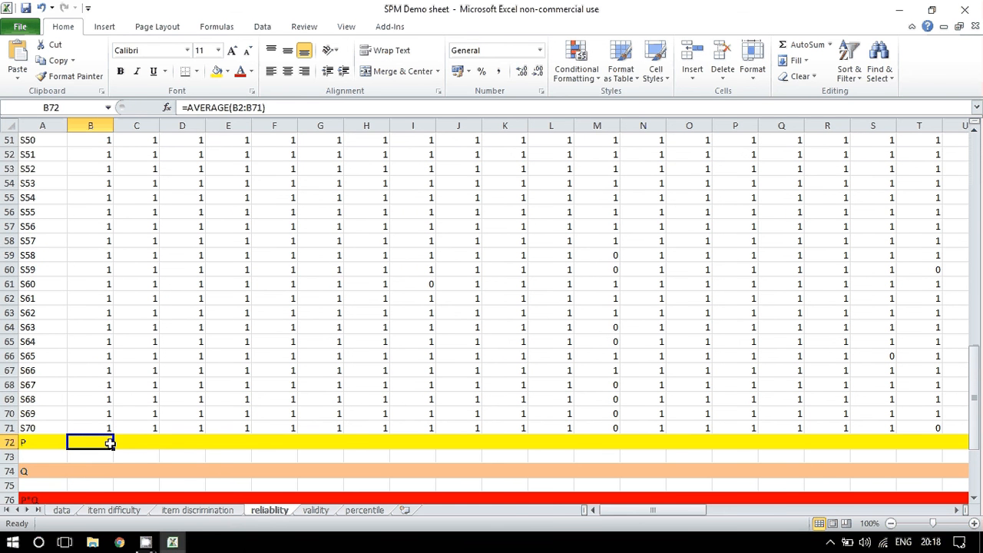
drag(116, 451, 792, 463)
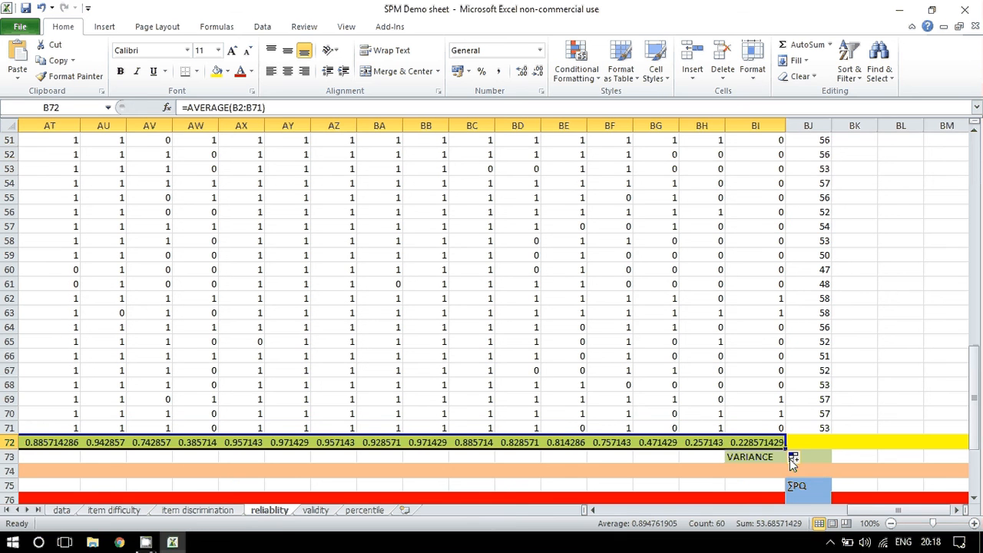
drag(873, 513, 582, 509)
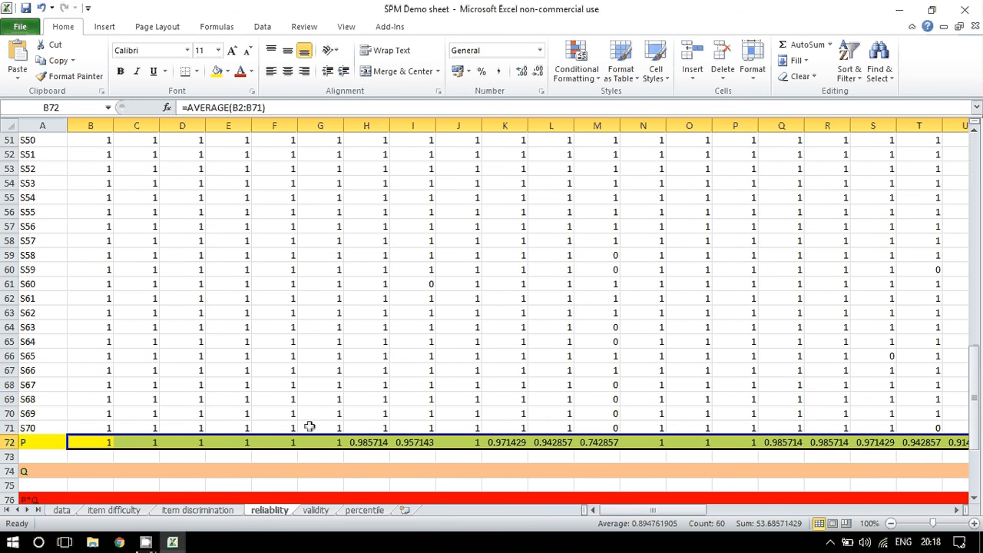
Step: Enter =1-B72 in cell B74 of the Q row to compute the first item's proportion of incorrect answers
scroll(310, 427, down, 2)
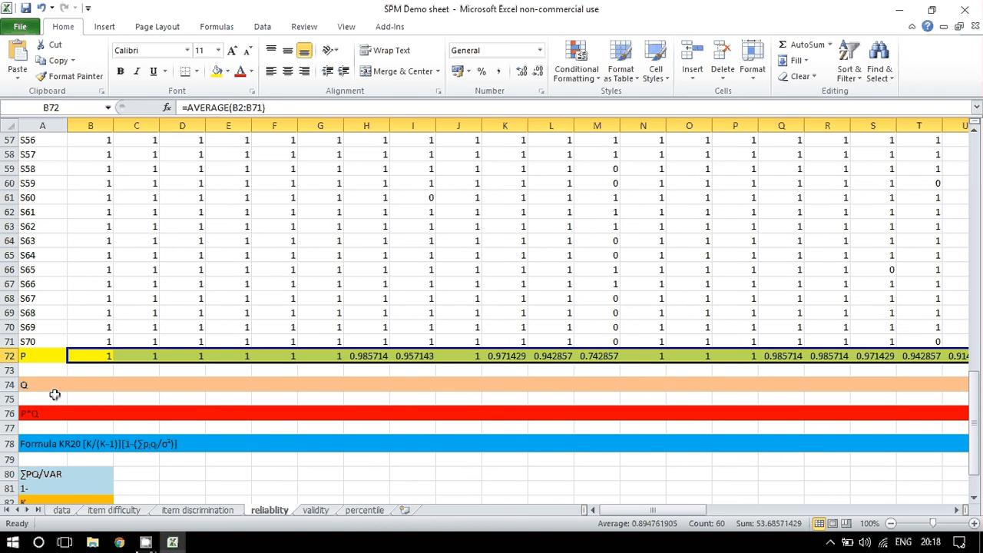
click(79, 385)
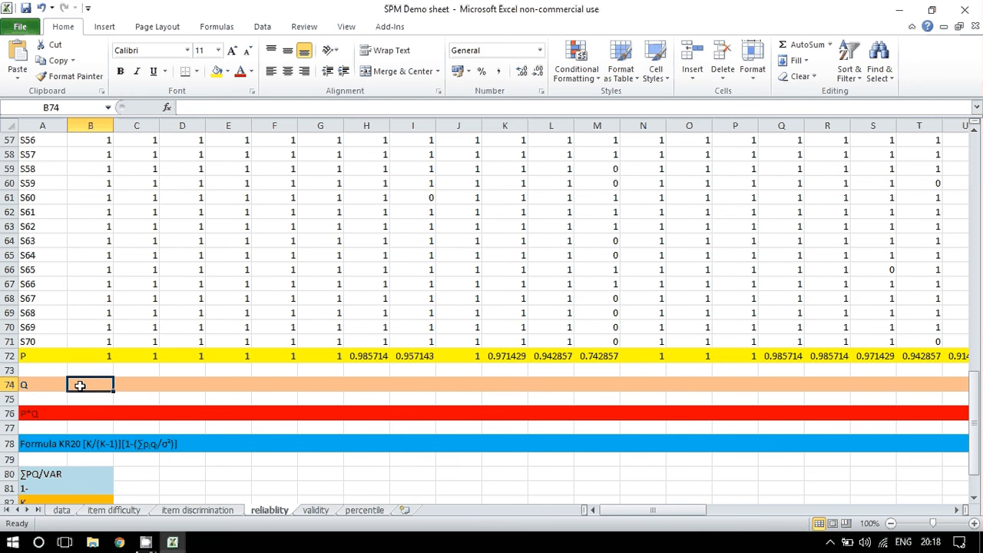
click(250, 108)
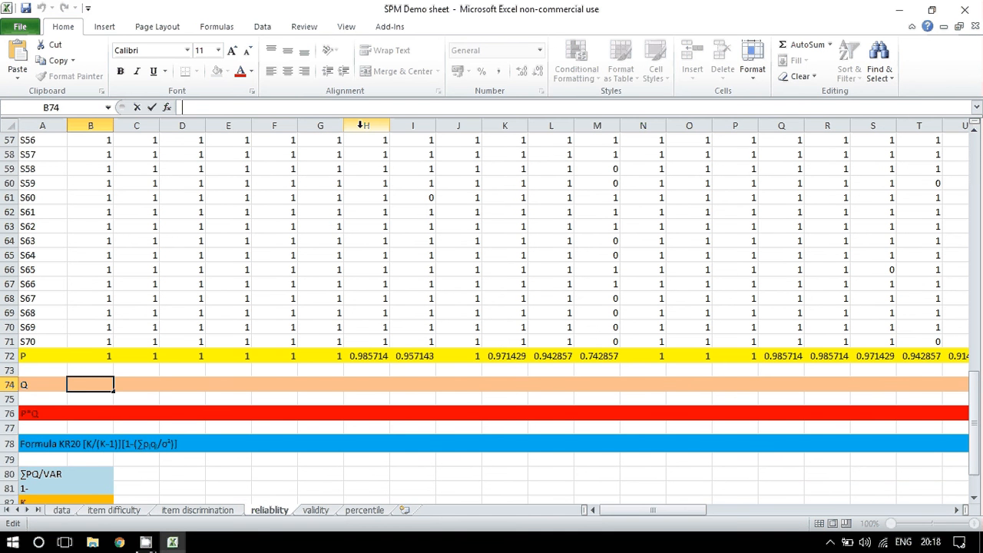
text(=1-)
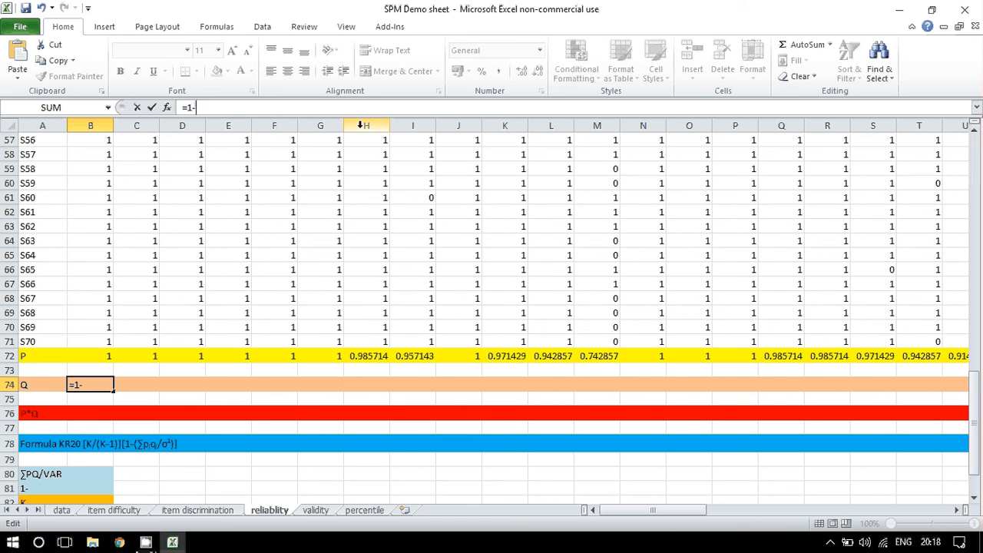
click(95, 355)
key(Return)
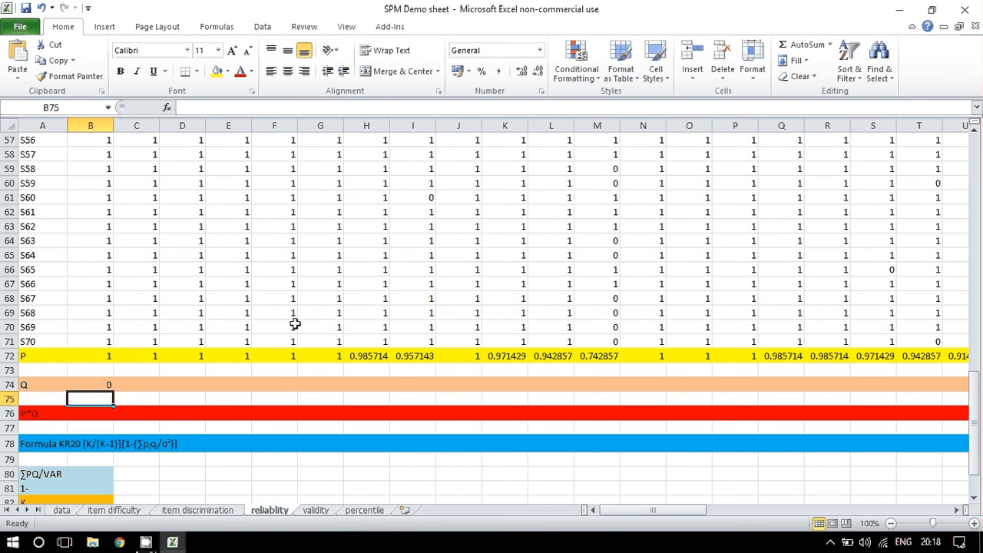
Step: Copy the formula =1-B72 from B74 across the Q row through column BI
click(105, 386)
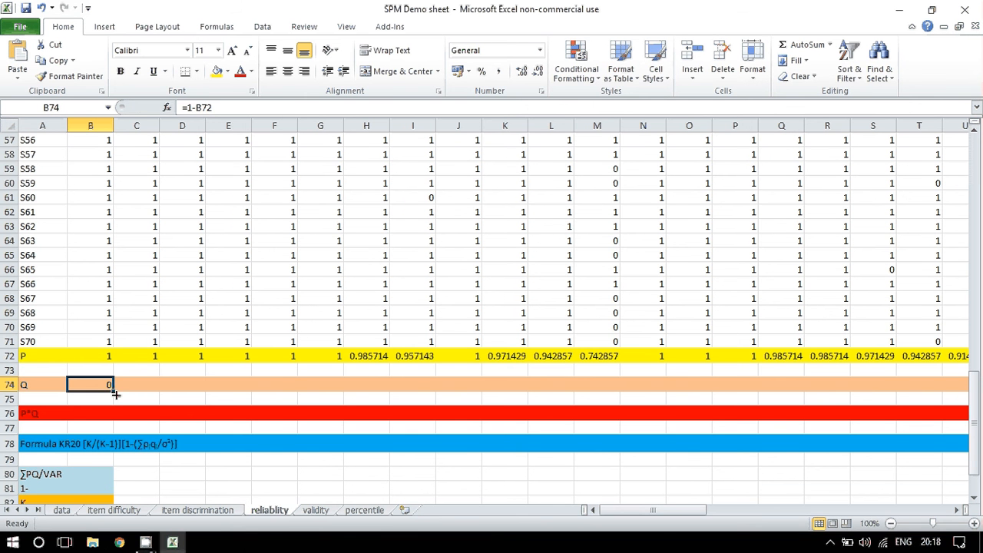
drag(114, 393, 816, 377)
drag(905, 513, 506, 500)
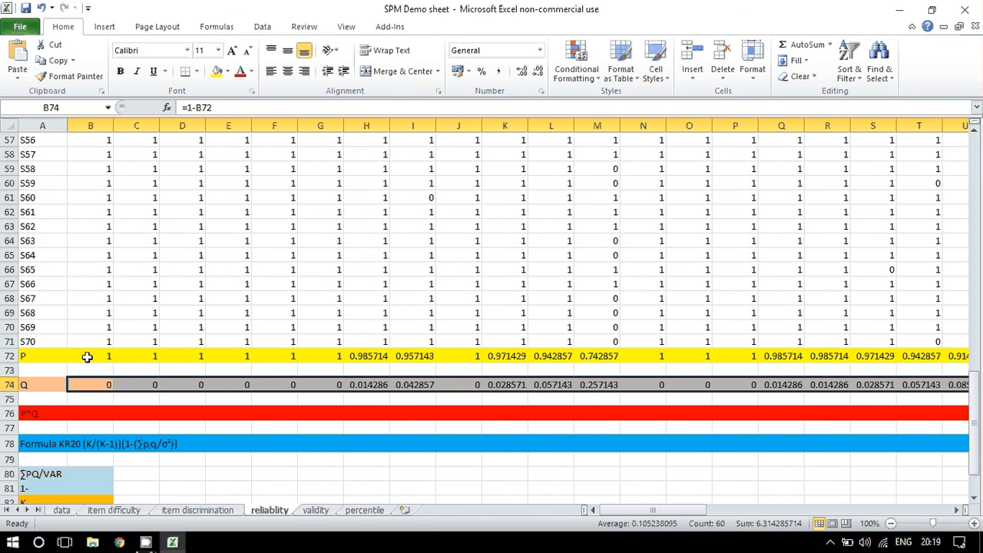
Step: Enter =B72*B74 in cell B76 and copy it across the P*Q row through column BI
click(79, 413)
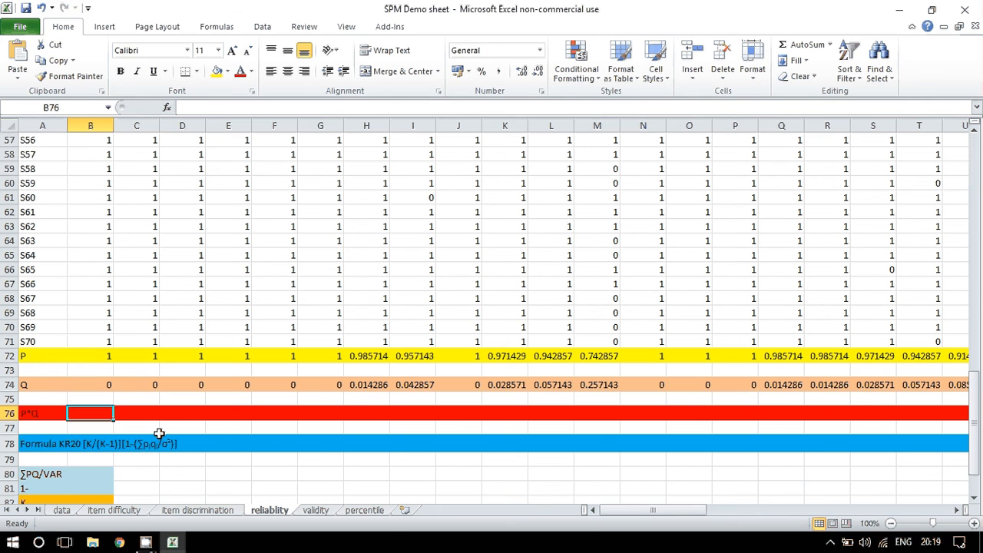
text(=)
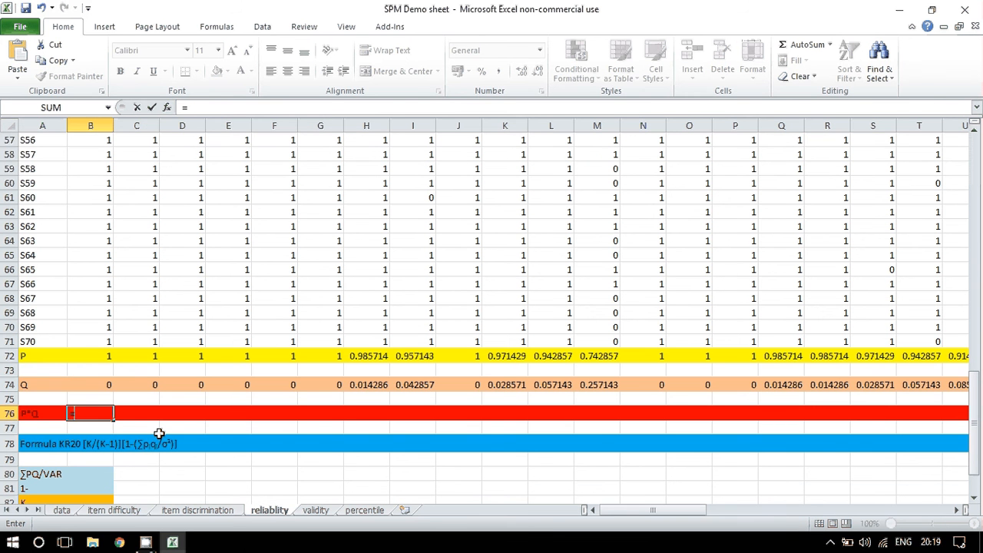
click(88, 356)
text(*)
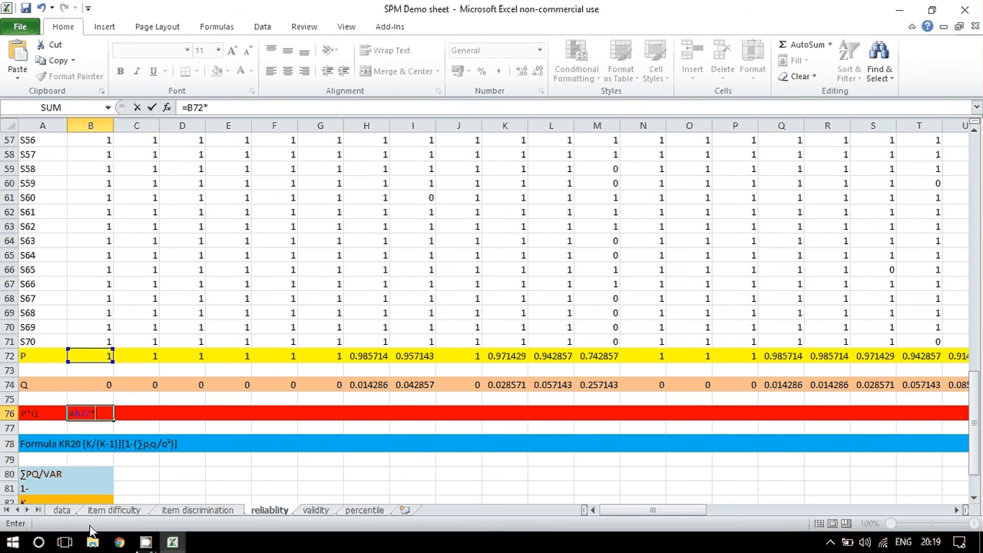
click(98, 384)
key(Return)
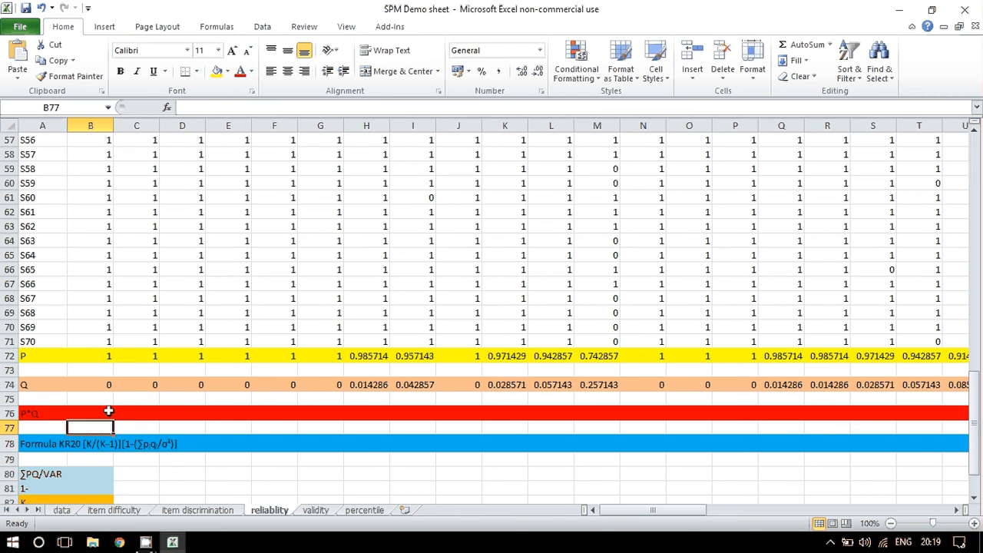
click(110, 413)
drag(112, 418, 856, 389)
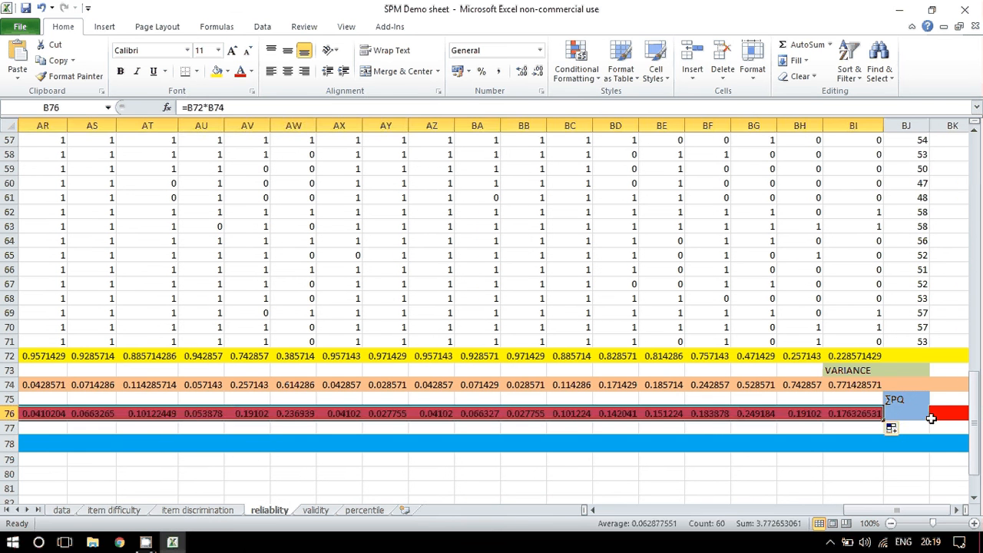
Step: Total the P*Q row in the ∑PQ cell BJ76 with =SUM(B76:BI76)
click(904, 413)
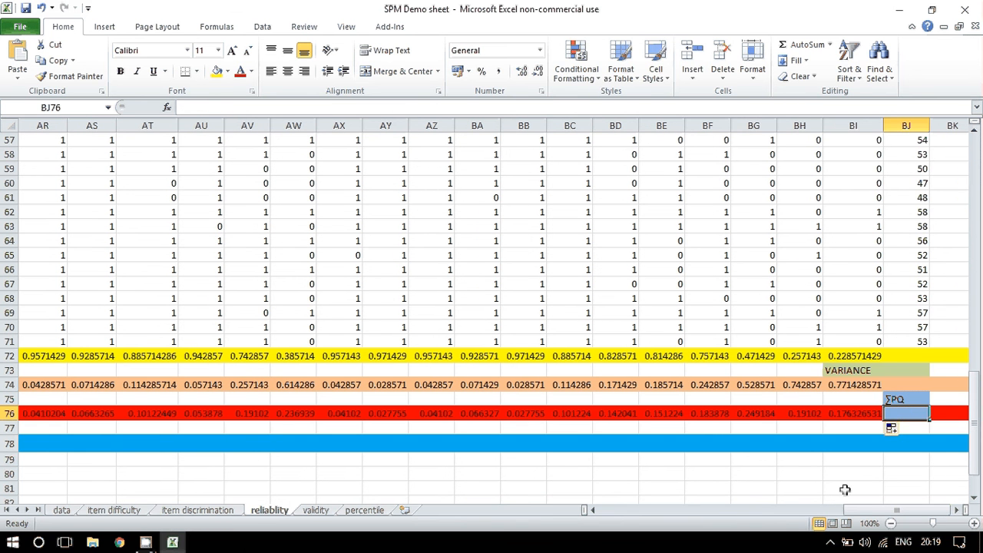
text(=)
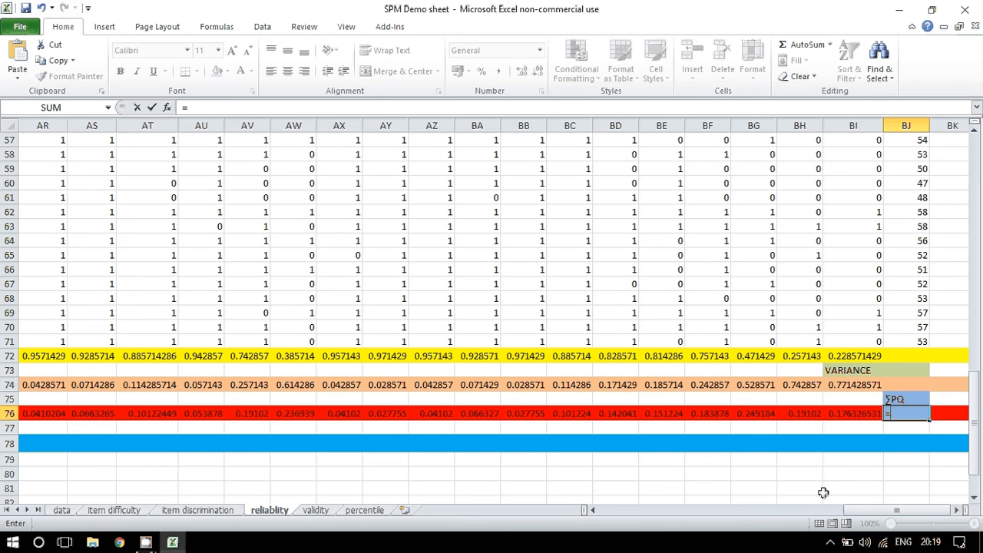
text(SUM)
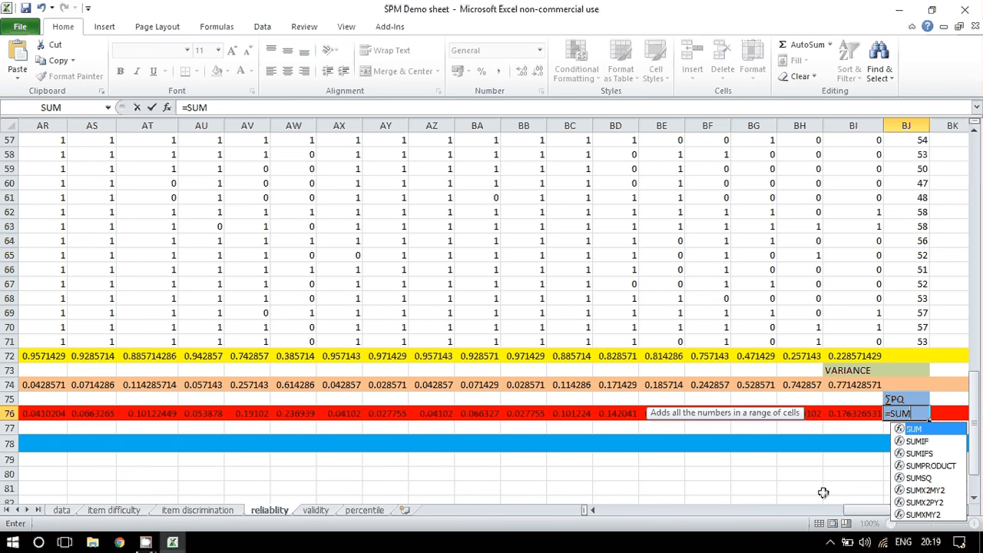
text(()
drag(913, 505, 652, 529)
click(94, 414)
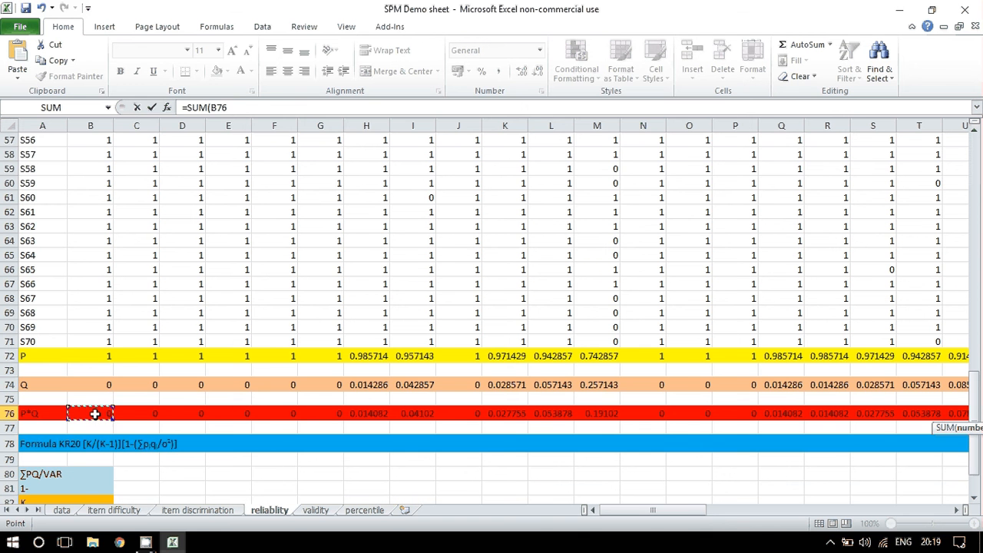
drag(94, 414, 867, 417)
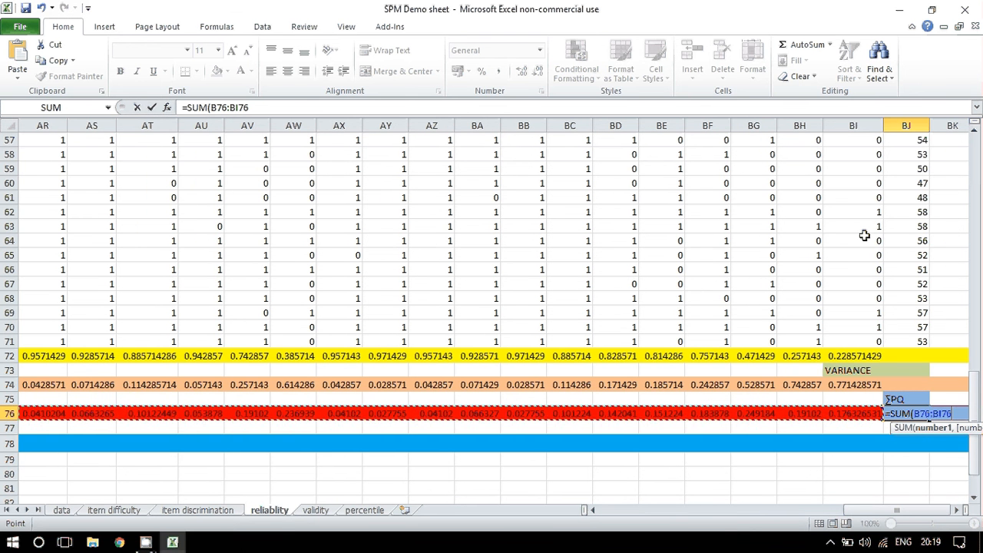
key(Return)
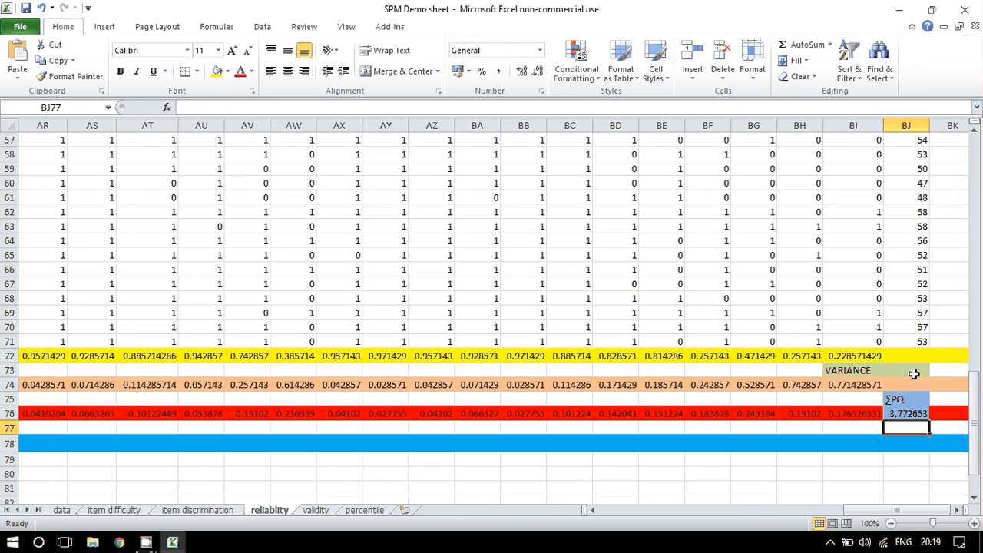
click(906, 413)
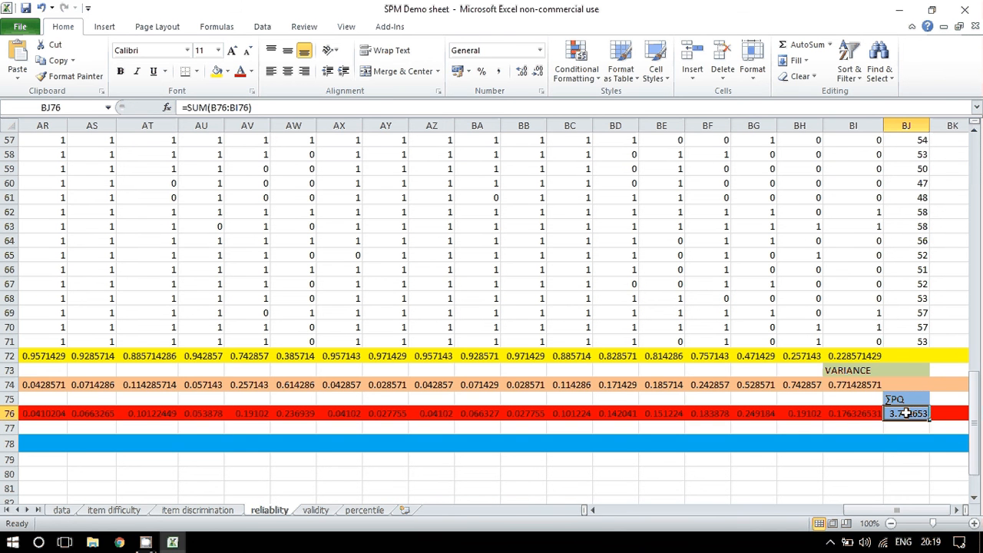
Step: Compute the variance of the total scores in BJ73, beside the VARIANCE label, with the VAR function over BJ2:BJ71
click(899, 369)
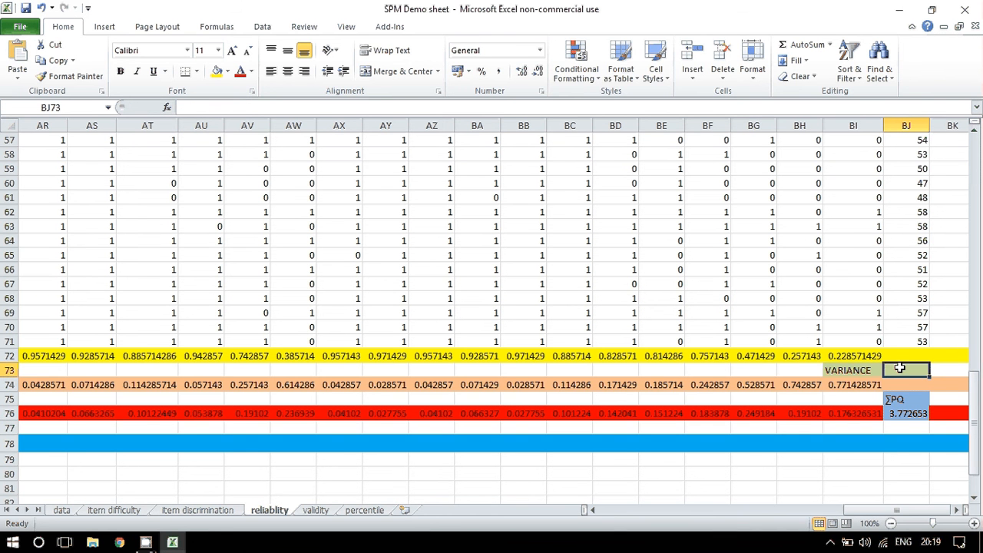
text(=VAR)
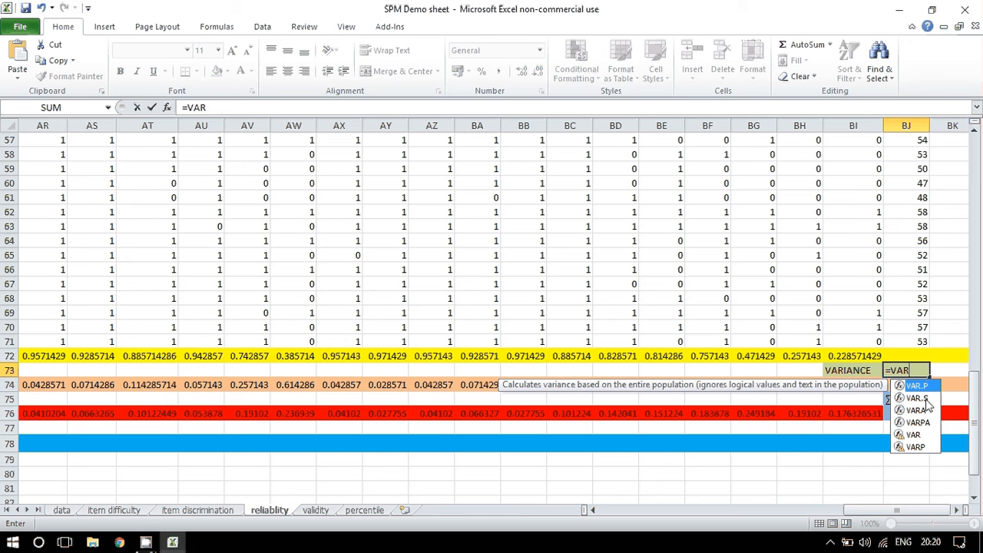
click(913, 435)
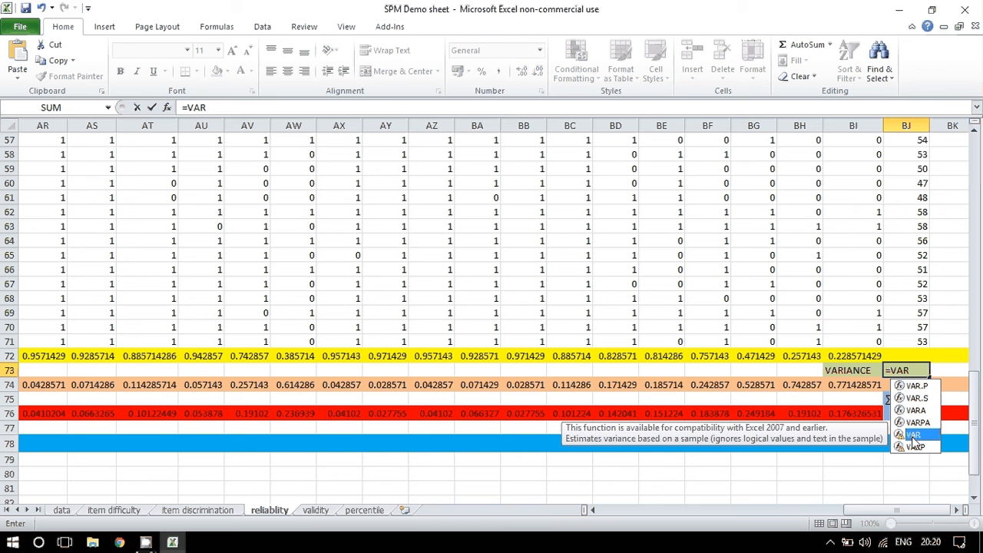
double_click(913, 436)
drag(975, 415, 979, 156)
click(915, 157)
drag(915, 155, 903, 423)
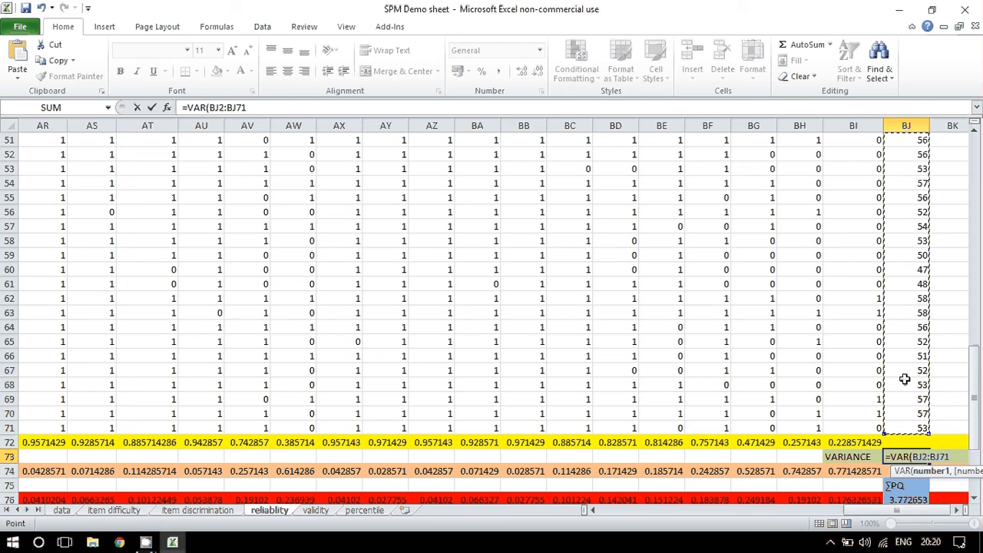
key(Return)
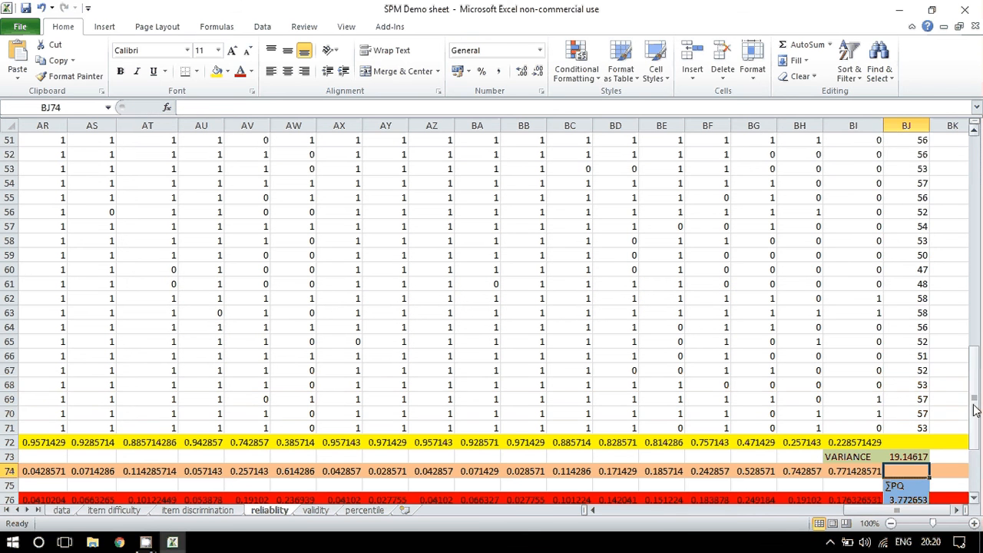
Step: Enter =BJ76/BJ73 in cell B80, beside the ∑PQ/VAR label, to divide ∑PQ by the variance
drag(974, 413, 975, 447)
drag(888, 510, 629, 514)
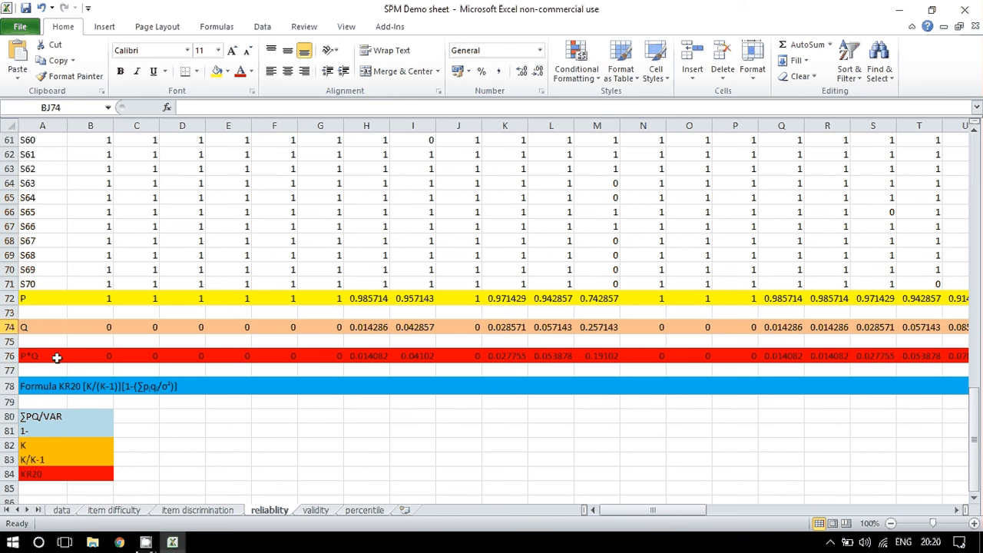
click(80, 416)
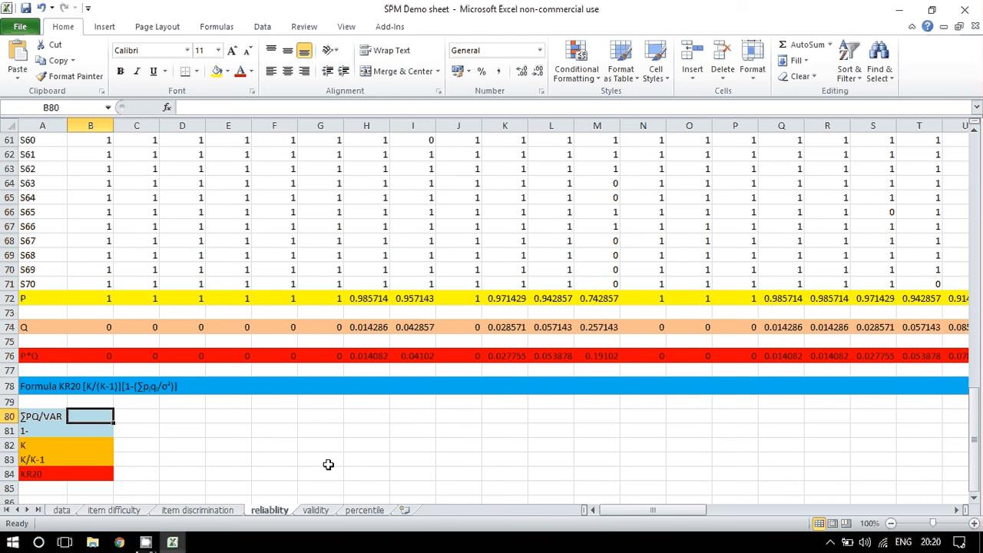
text(=)
drag(658, 513, 896, 513)
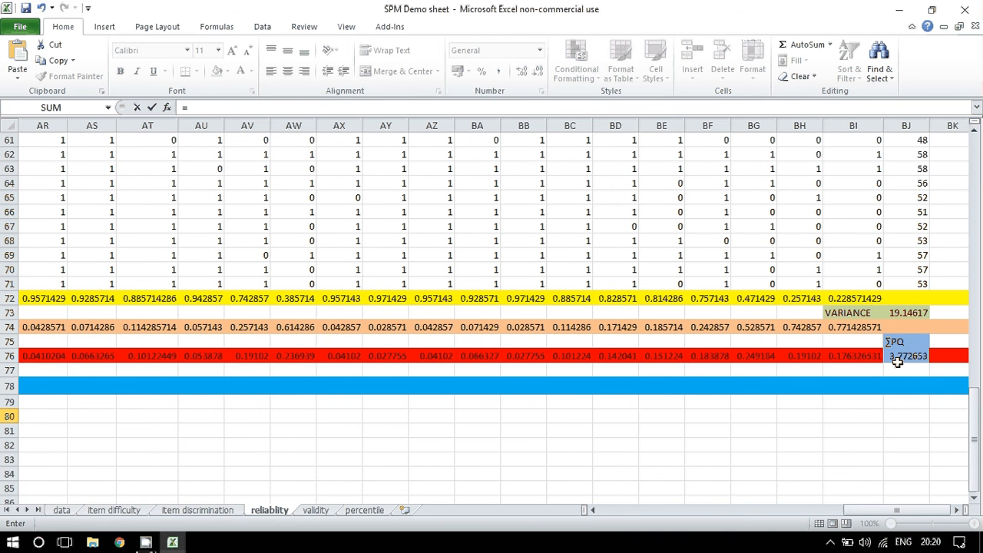
click(897, 358)
click(241, 106)
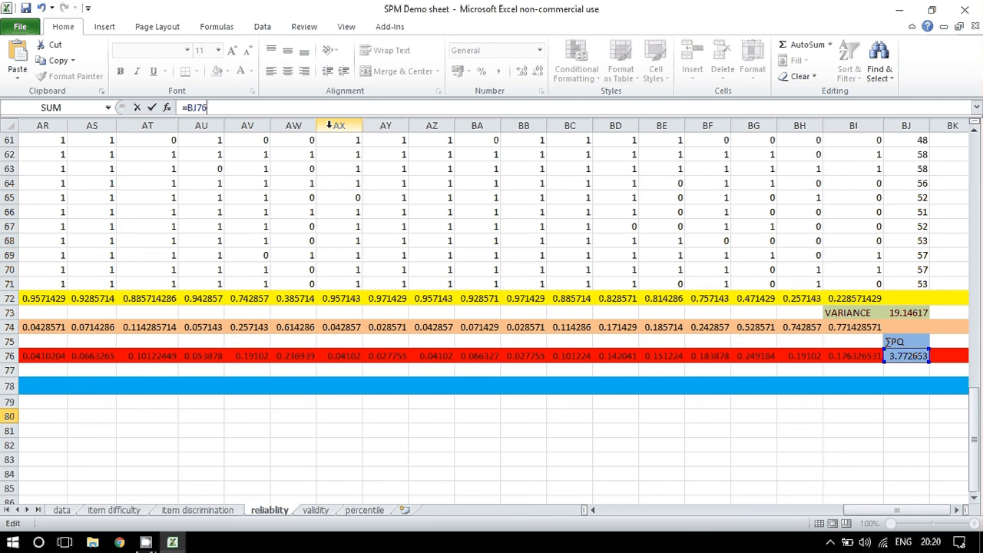
text(/)
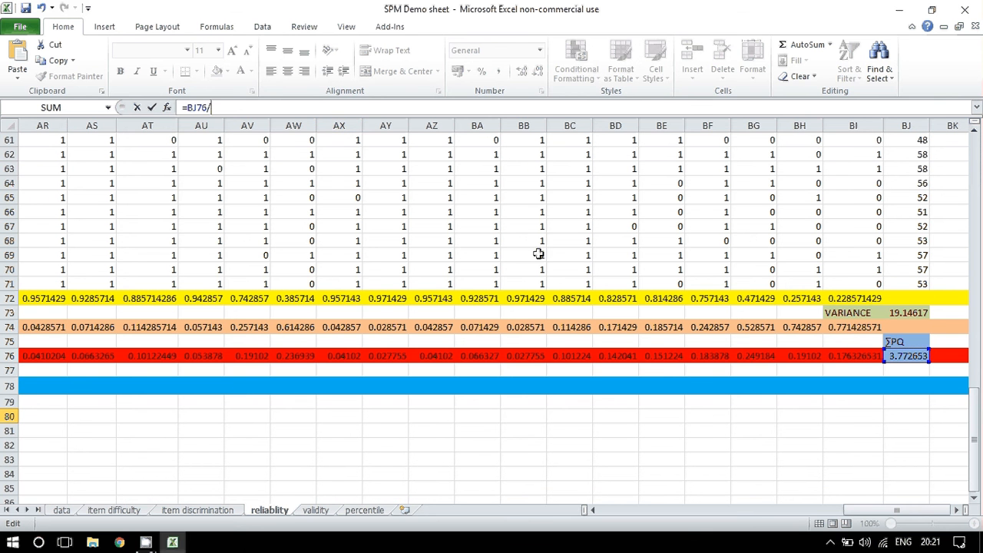
click(925, 313)
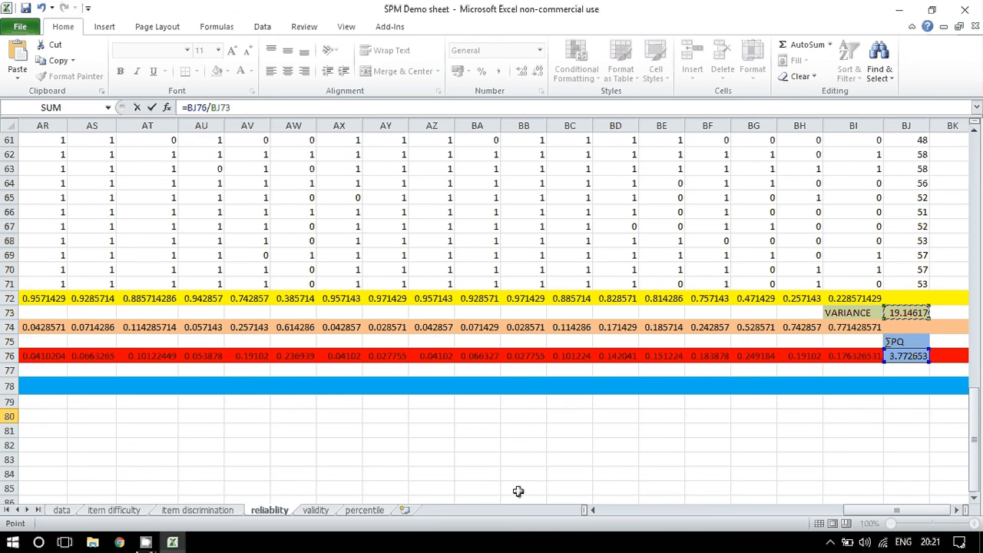
key(Return)
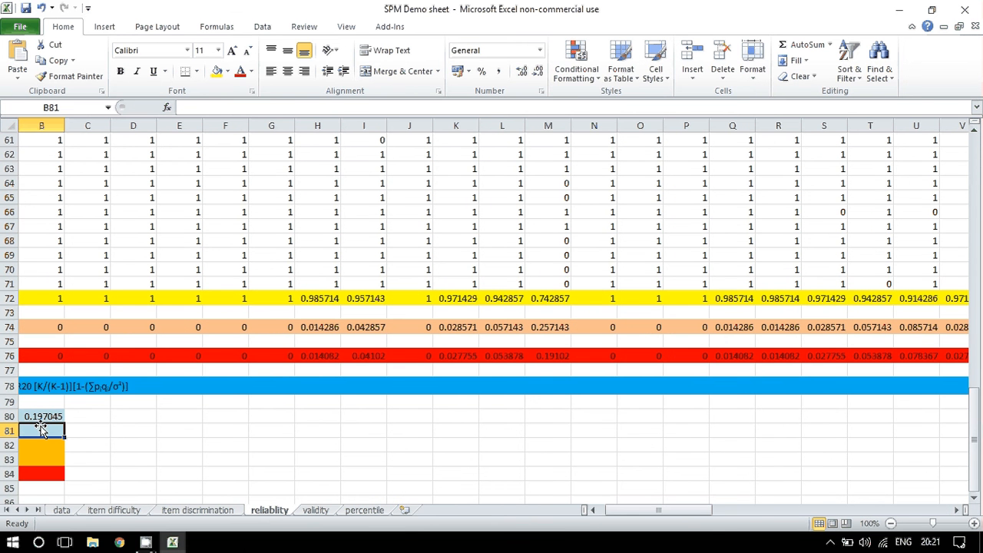
Step: Enter the formula =1-B80 in cell B81, beside the 1- label
click(587, 510)
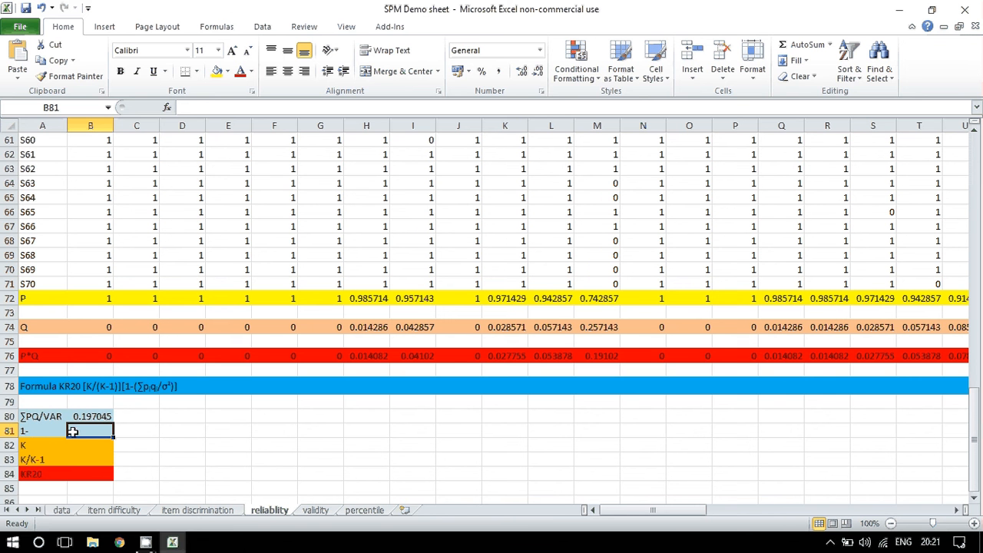
text(1)
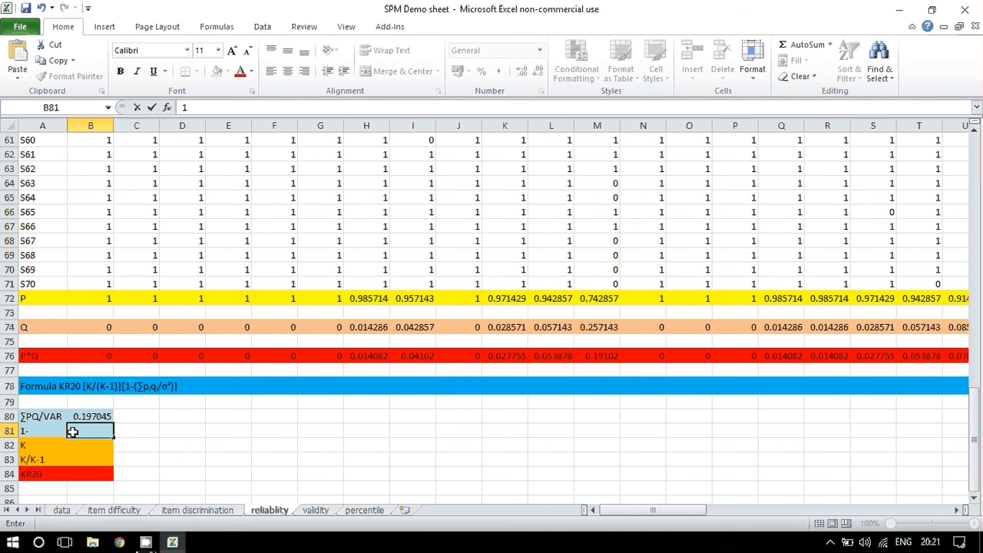
text(-)
key(BackSpace)
key(BackSpace)
text(=1)
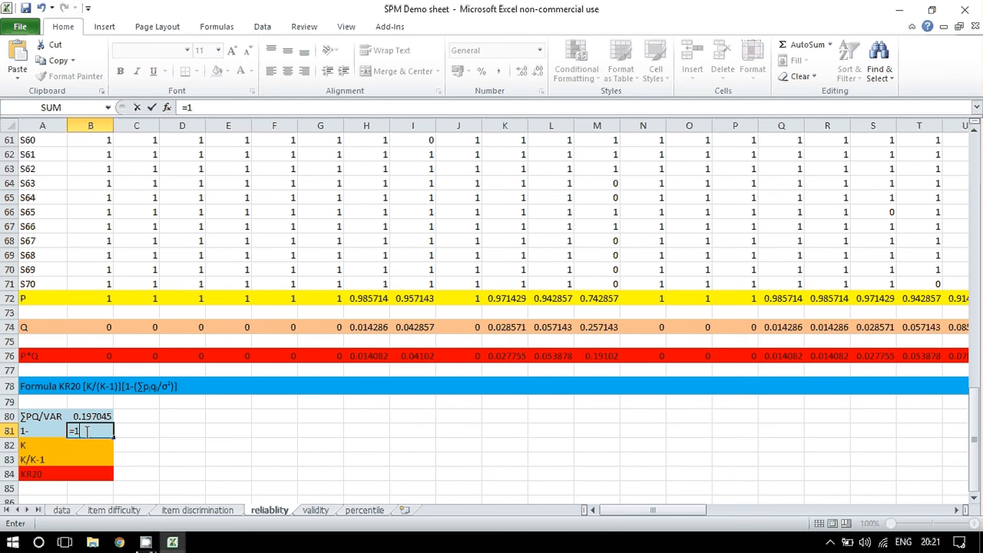
text(-)
click(90, 416)
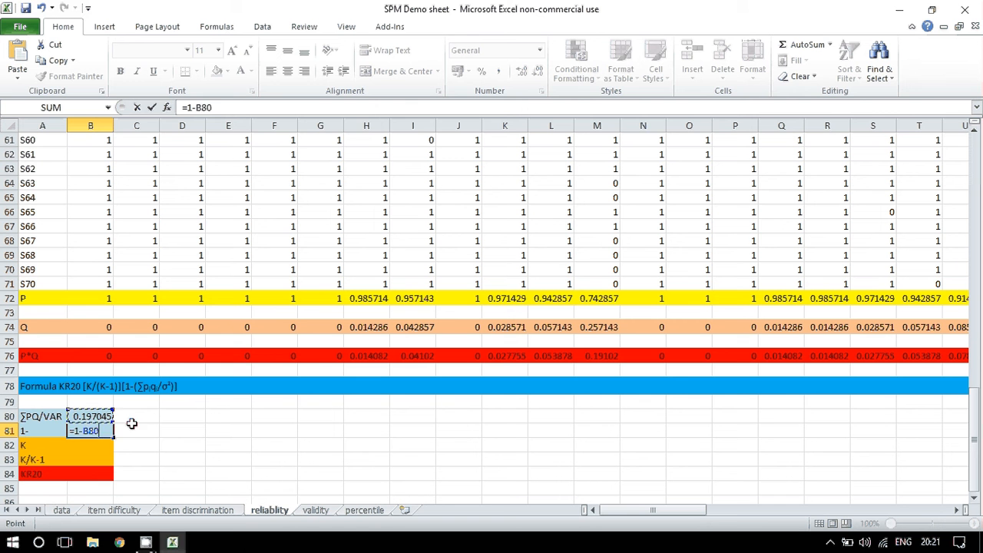
key(Return)
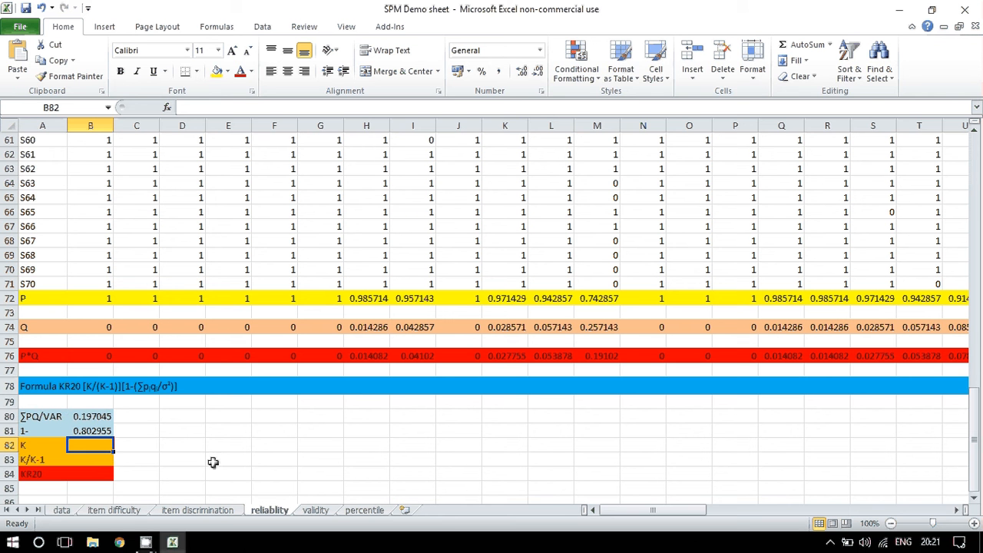
text(60)
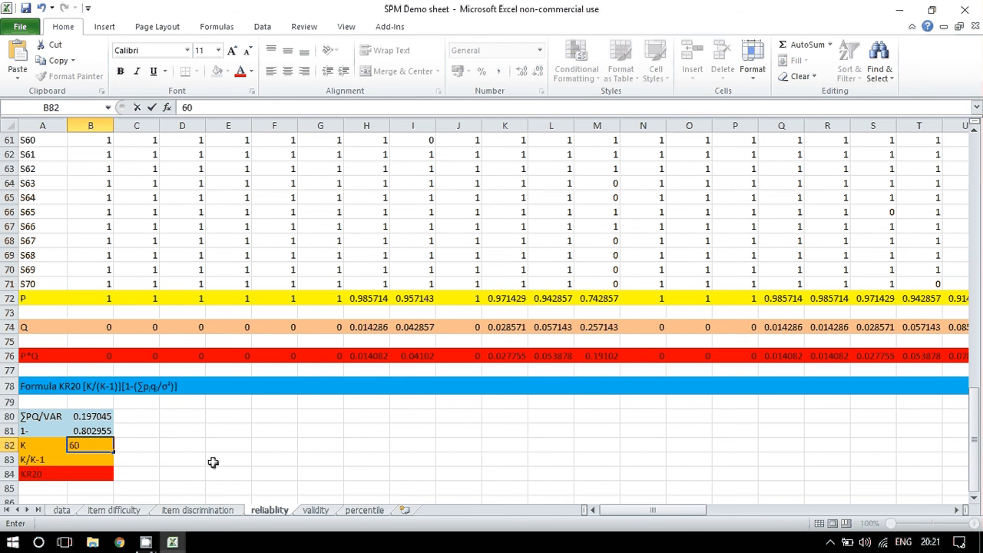
key(BackSpace)
key(BackSpace)
text(70)
scroll(145, 243, up, 1)
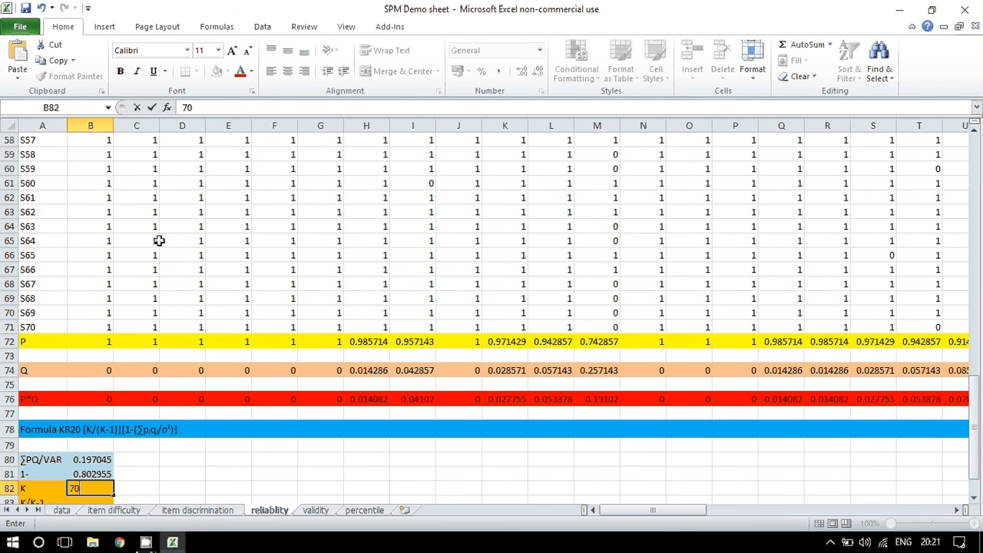
scroll(38, 192, up, 13)
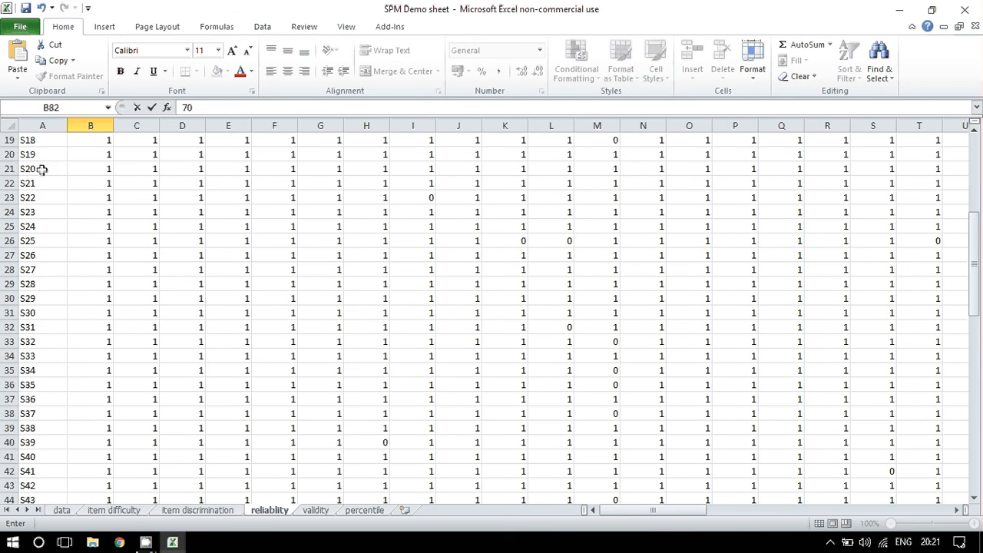
scroll(41, 172, up, 5)
scroll(41, 174, down, 9)
scroll(35, 351, down, 11)
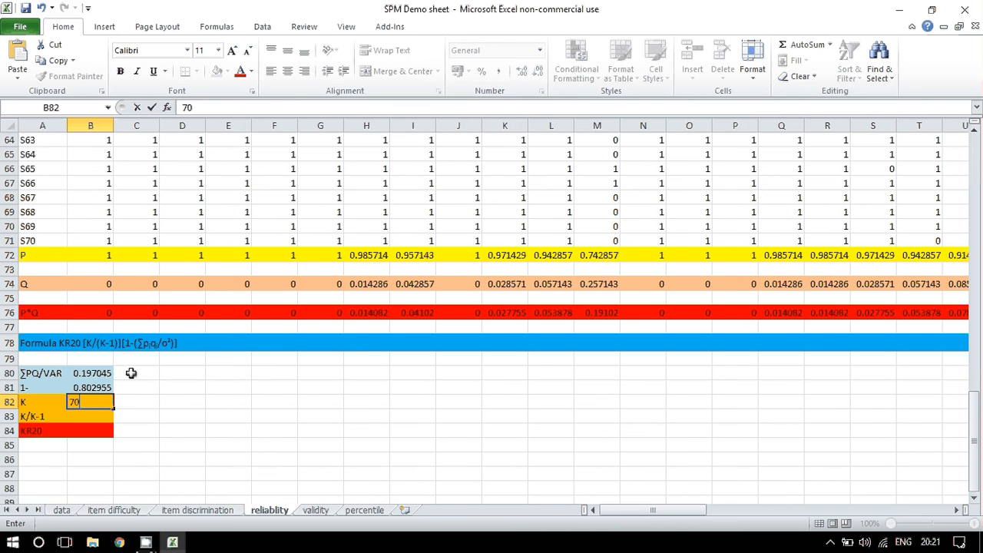
key(BackSpace)
key(BackSpace)
text(coun)
key(BackSpace)
key(BackSpace)
key(BackSpace)
key(BackSpace)
Step: Compute K in cell B82 with the COUNT function over the range B2:B71
text(=c)
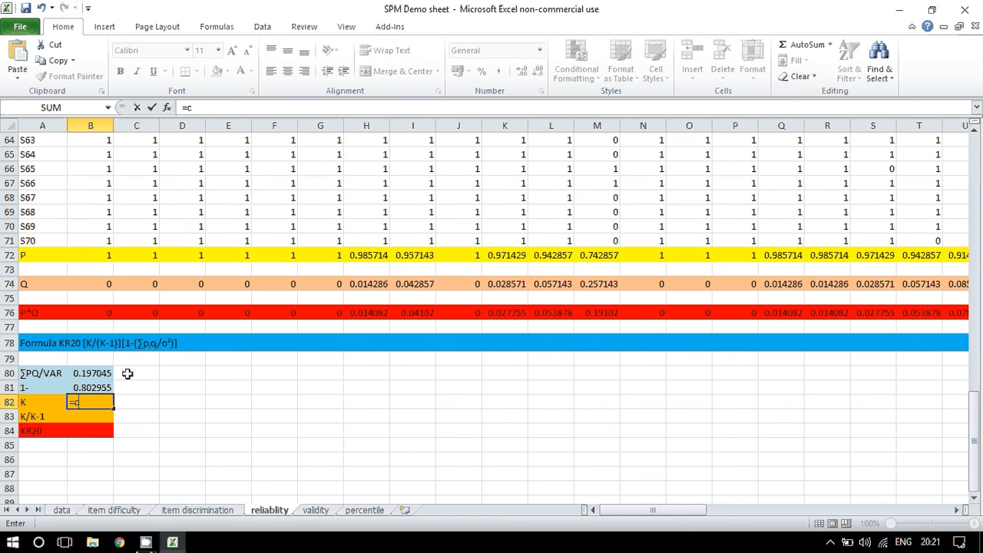
text(oun)
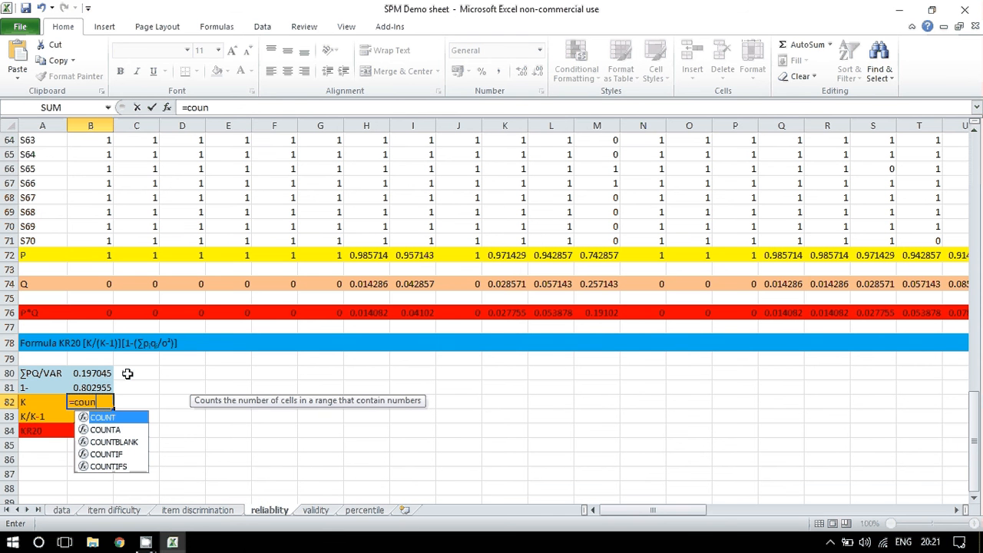
text(t()
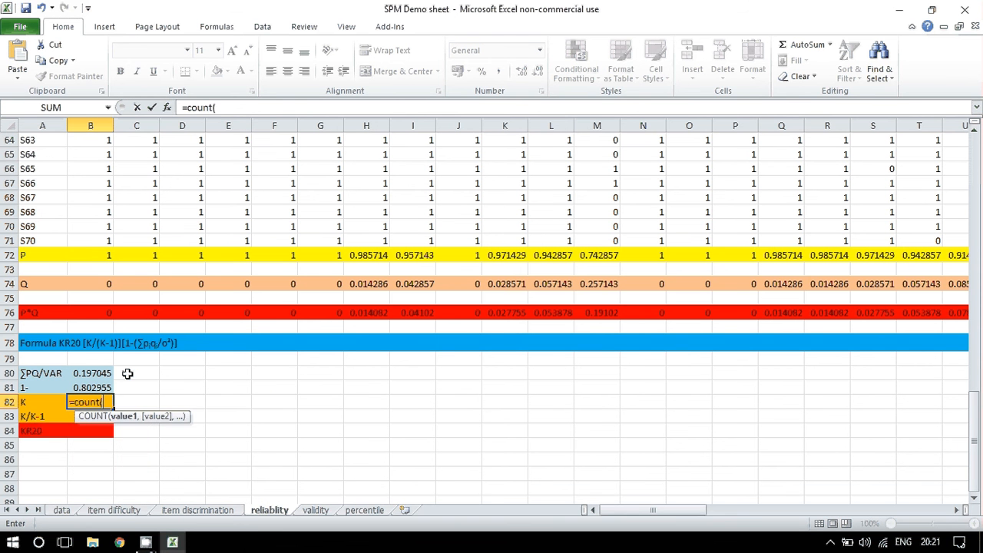
scroll(103, 238, up, 20)
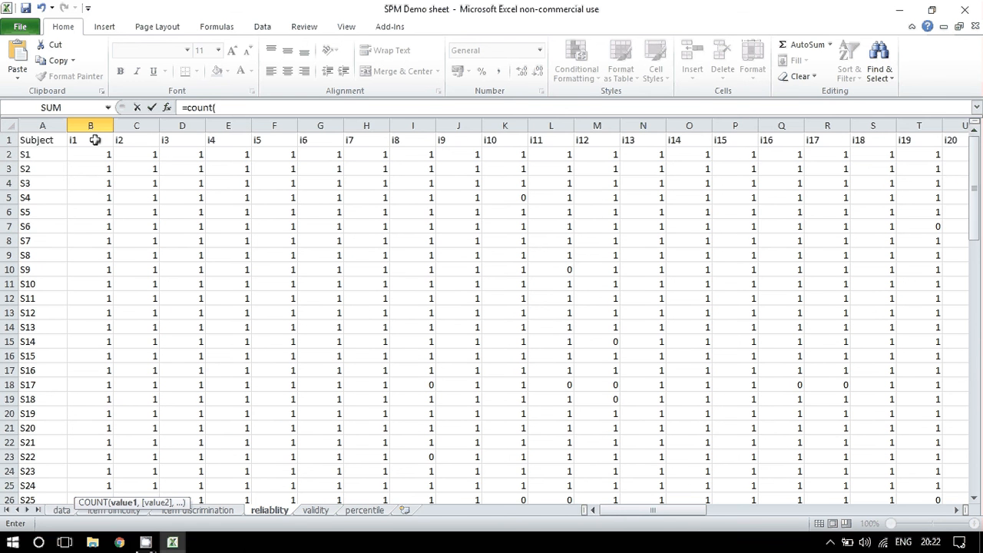
drag(92, 152, 102, 462)
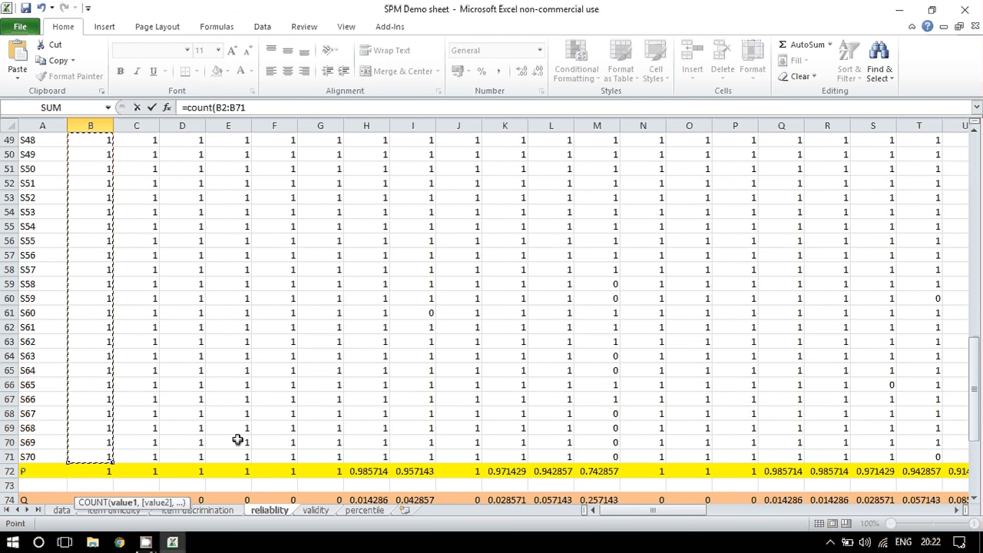
key(Return)
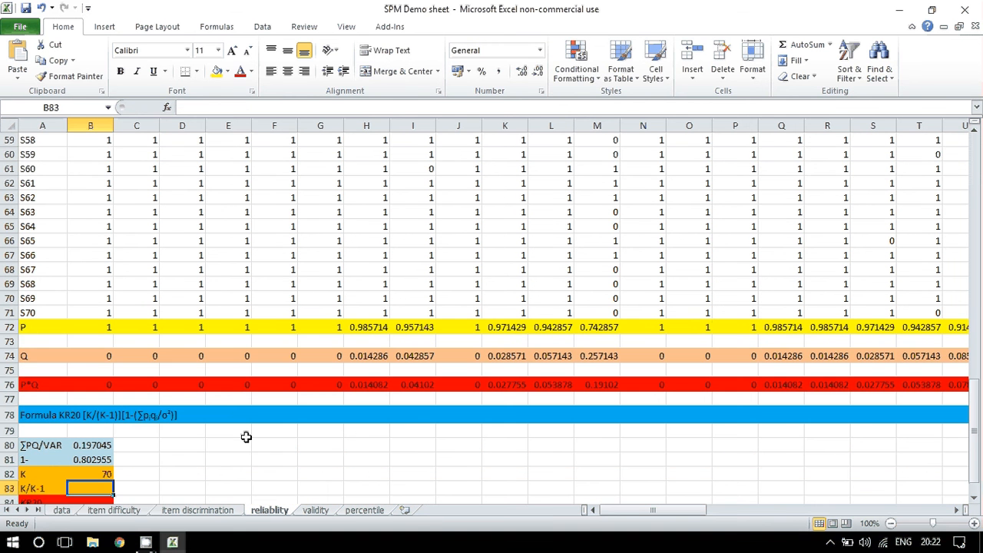
click(107, 473)
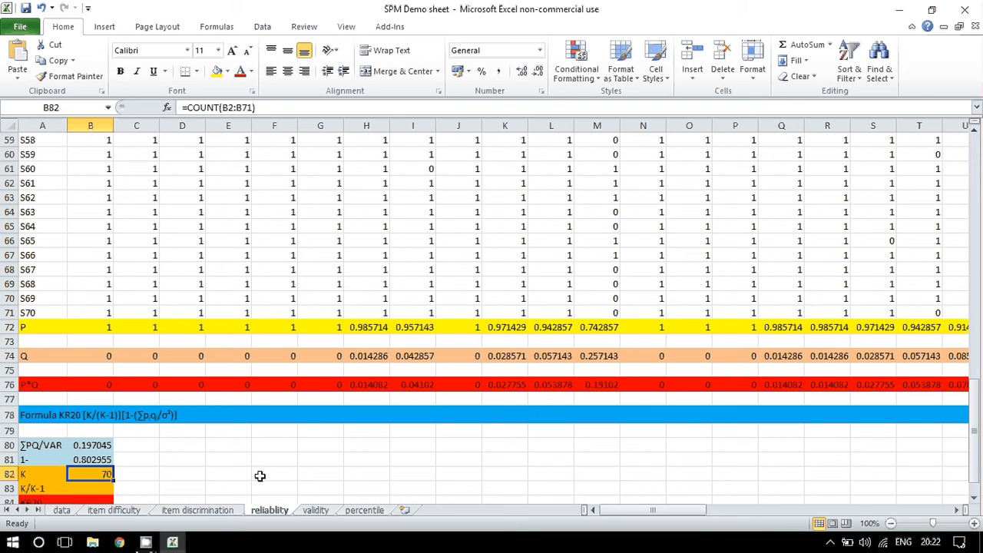
Step: Enter the formula =B82/(B82-1) in cell B83, beside the K/K-1 label
click(77, 489)
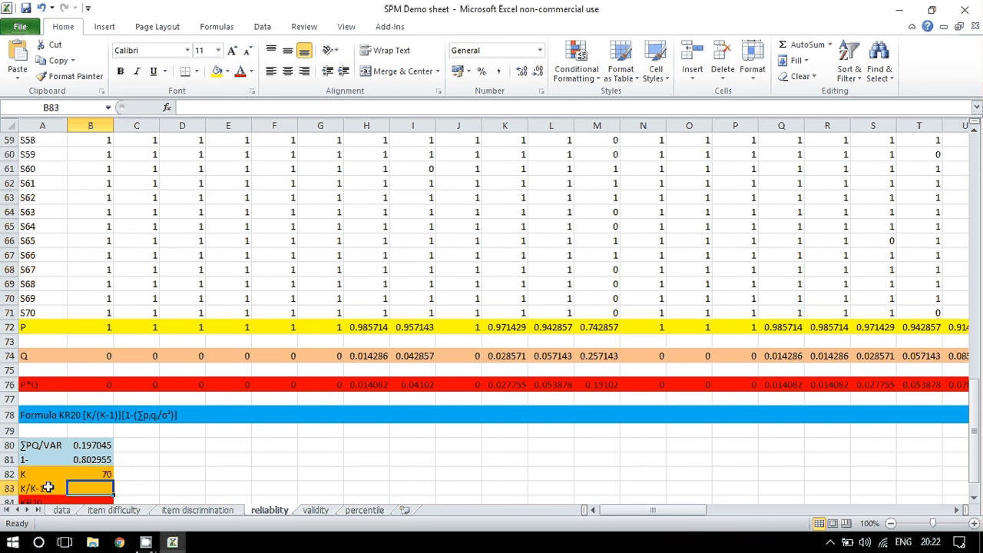
text(=)
click(109, 471)
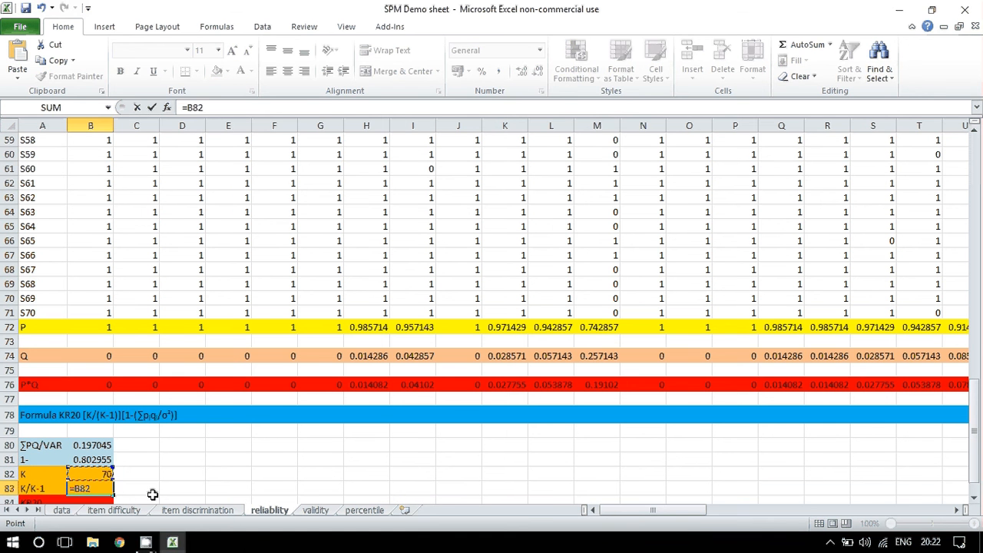
text(/)
click(89, 474)
key(Left)
key(Right)
click(208, 110)
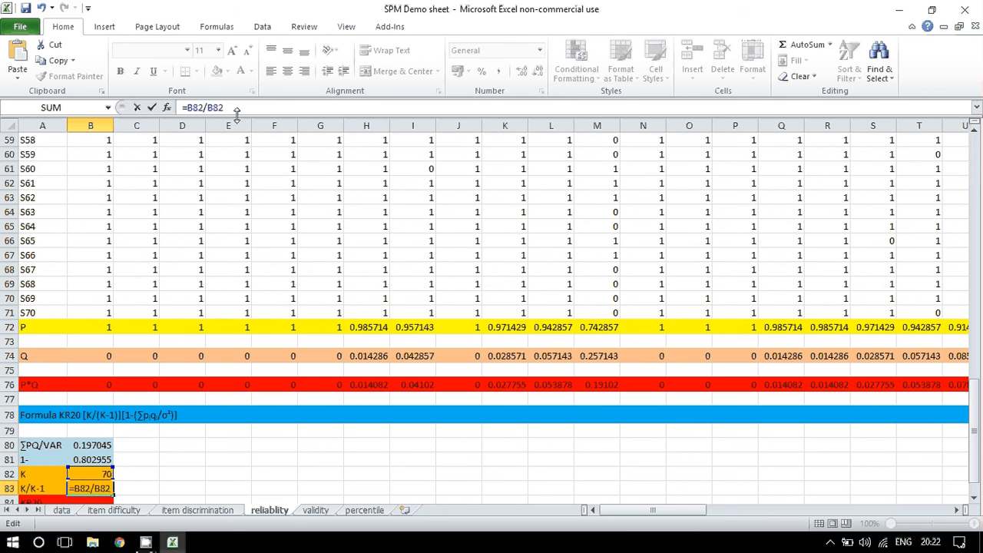
text((B82)
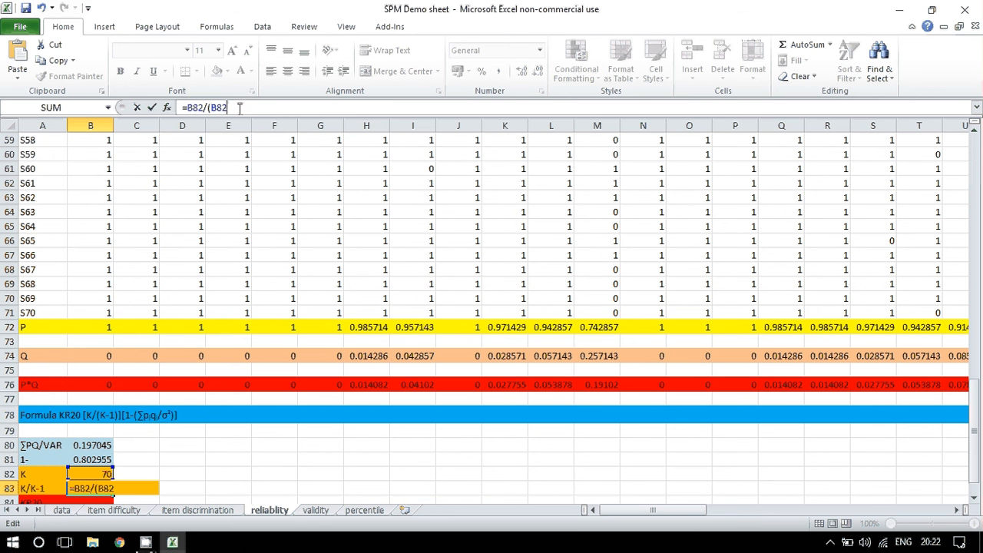
text(-1))
key(Return)
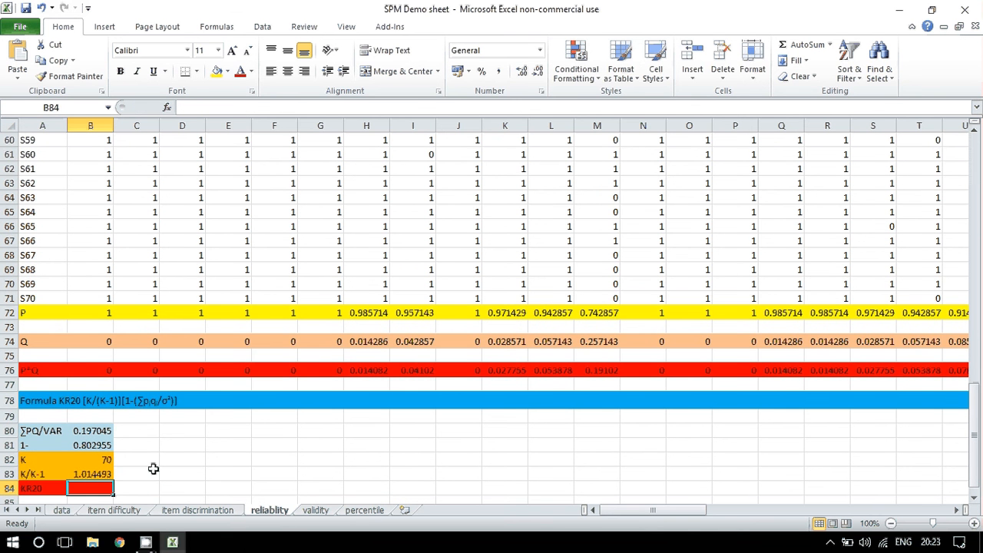
Step: Calculate the KR20 reliability in cell B84 with the formula =B81*B83
scroll(153, 468, down, 1)
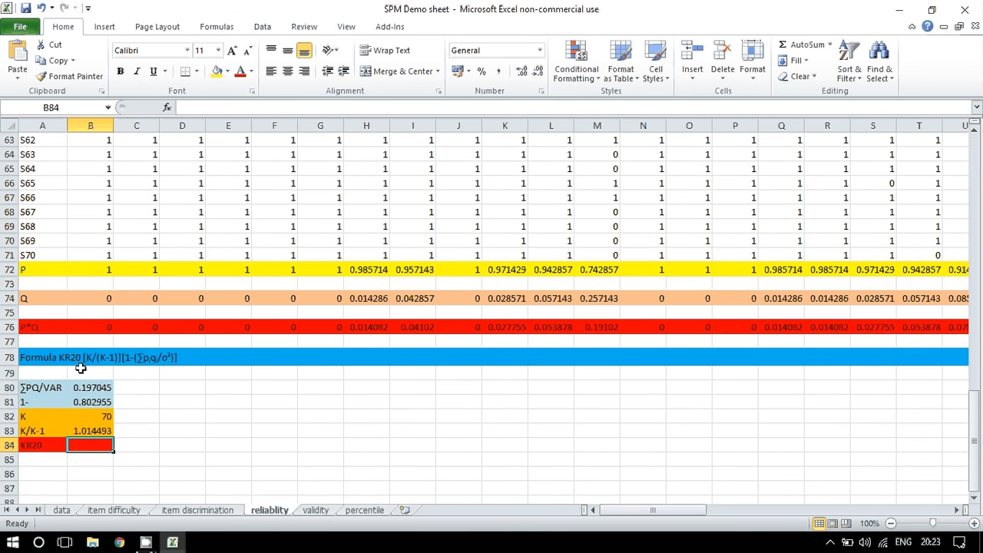
click(90, 433)
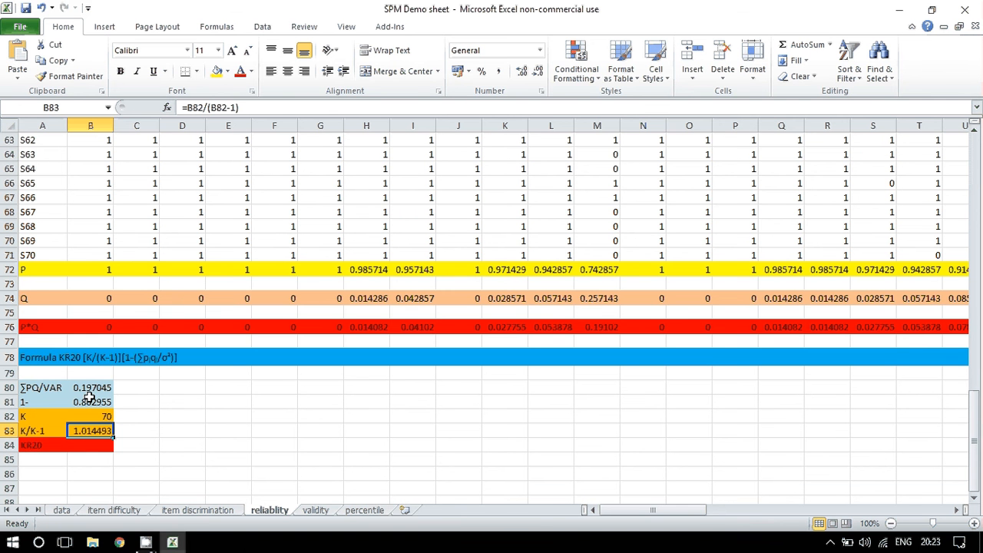
click(86, 400)
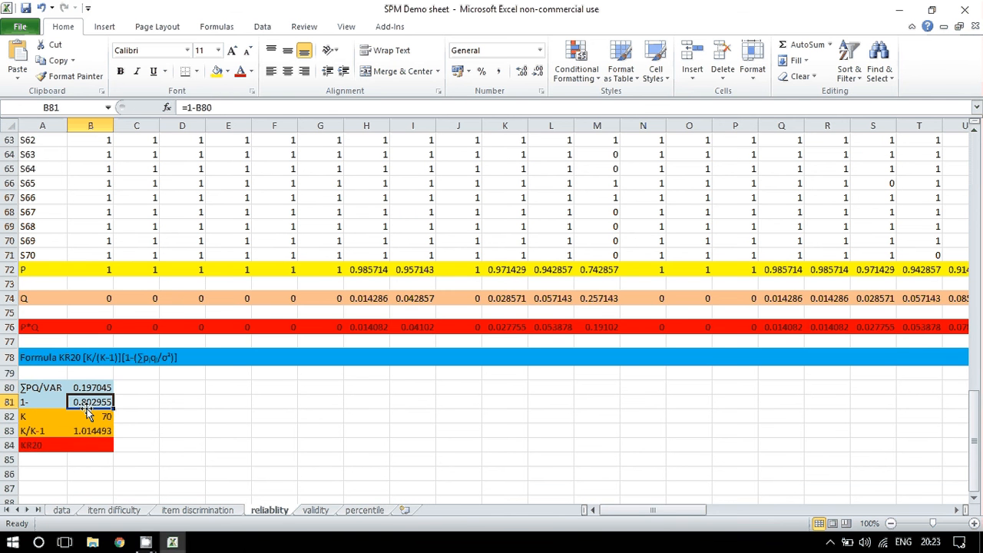
click(83, 449)
text(=)
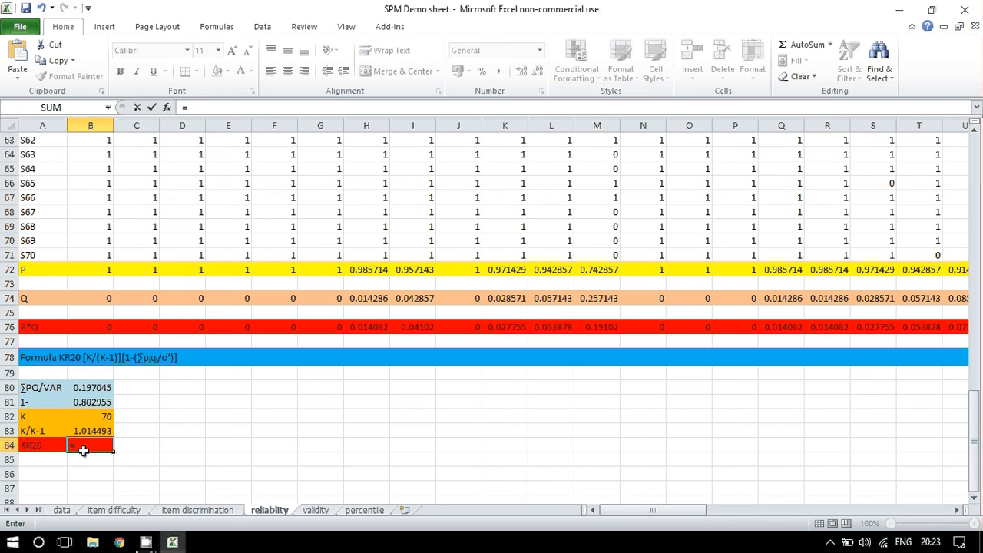
click(90, 402)
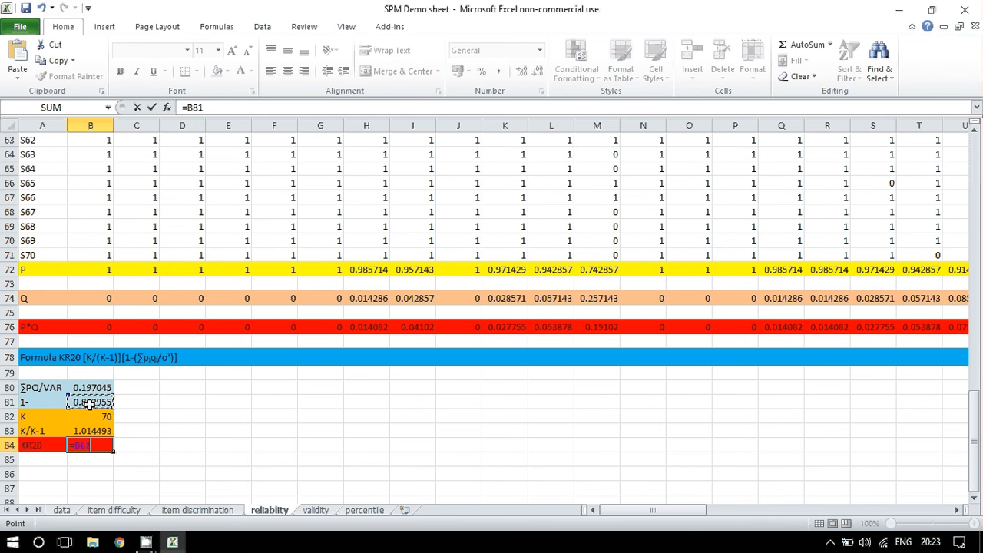
text(*)
click(98, 430)
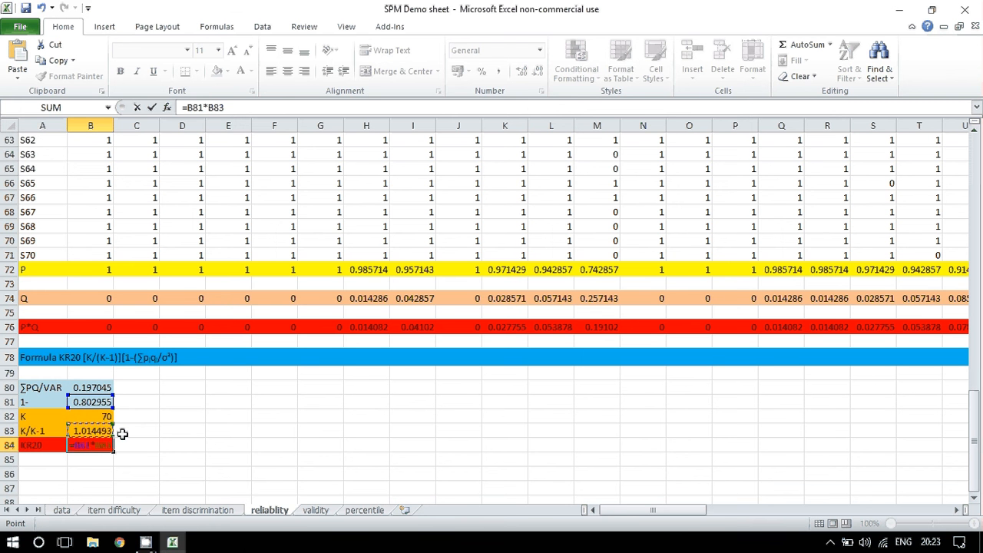
key(Return)
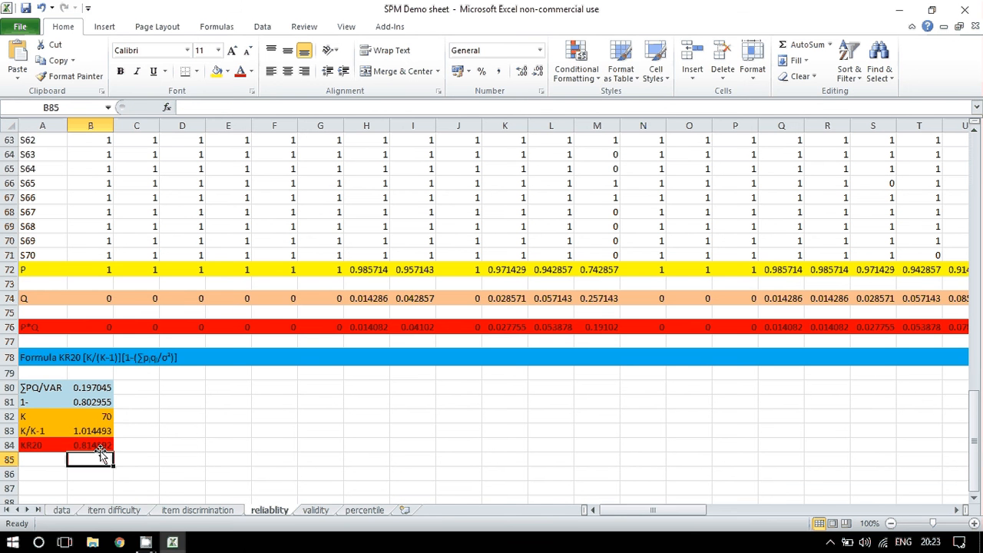
Step: Open the validity sheet and look through the SPM and DAT totals down to the PEARSON row
click(97, 446)
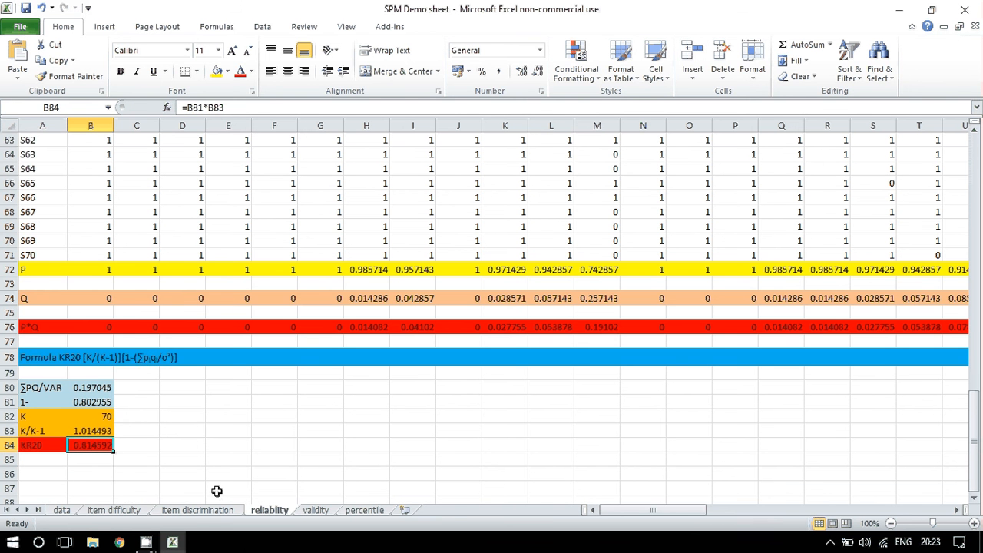
click(316, 511)
scroll(175, 406, up, 13)
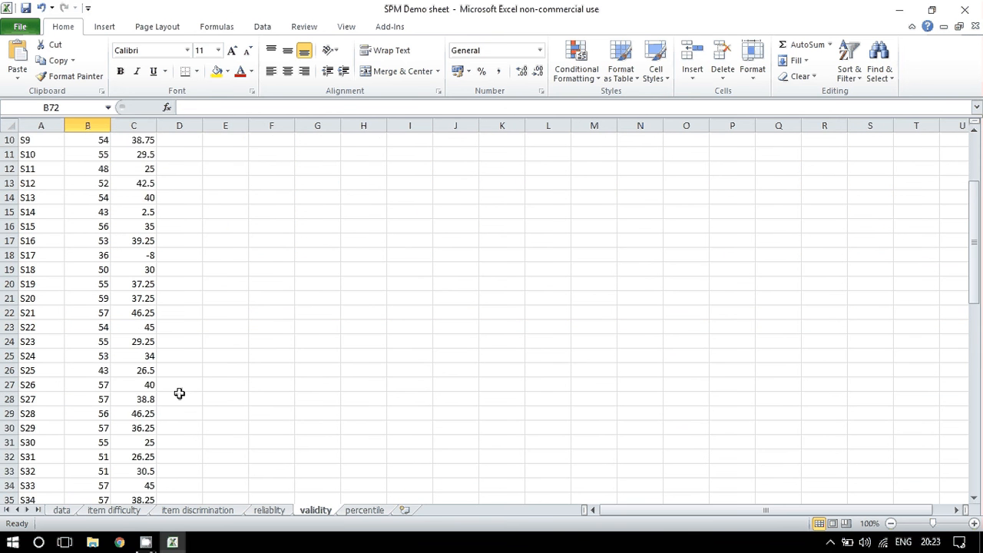
scroll(179, 393, up, 3)
scroll(80, 148, down, 8)
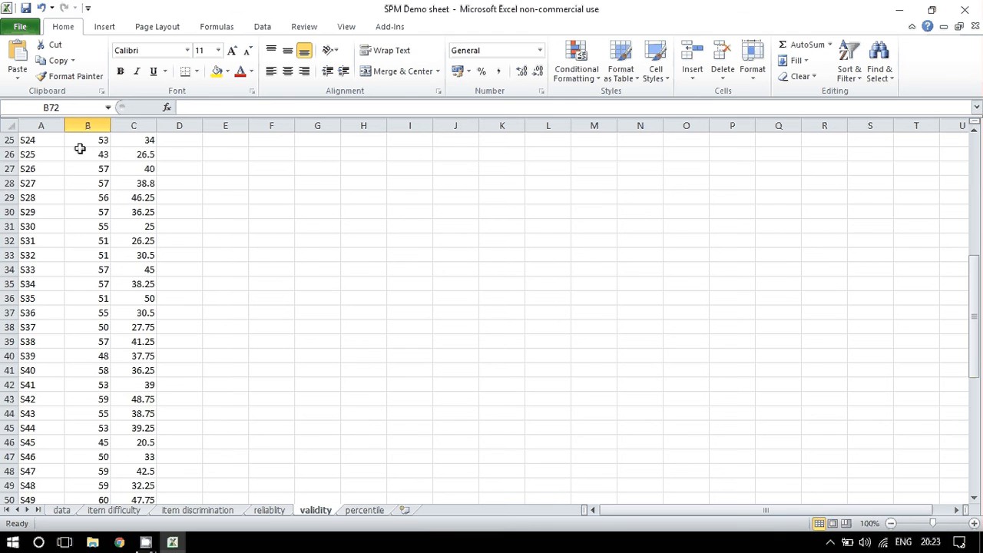
scroll(80, 148, down, 7)
scroll(129, 241, down, 6)
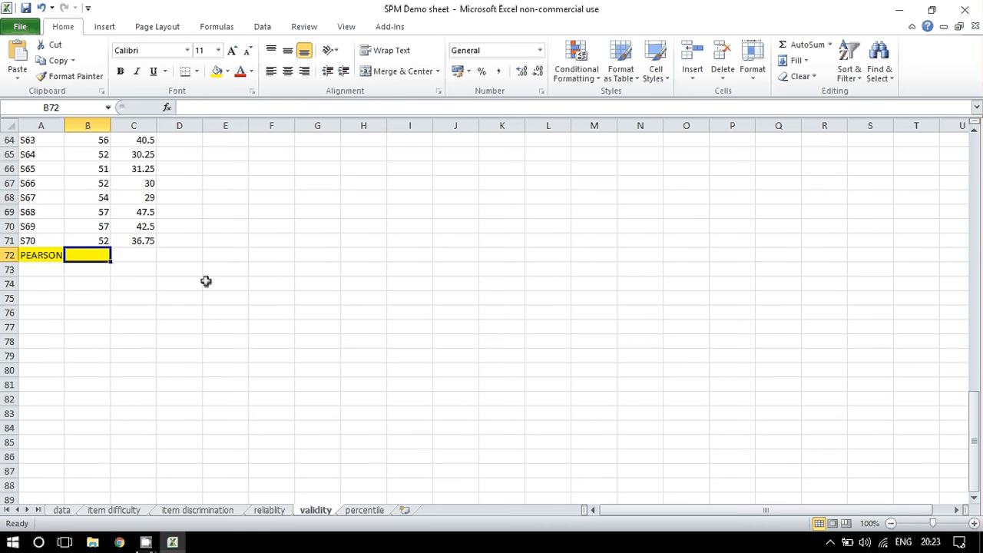
Step: Calculate the correlation between SPM and DAT totals in cell B72 with the formula =PEARSON(B2:B71,C2:C71)
text(=P)
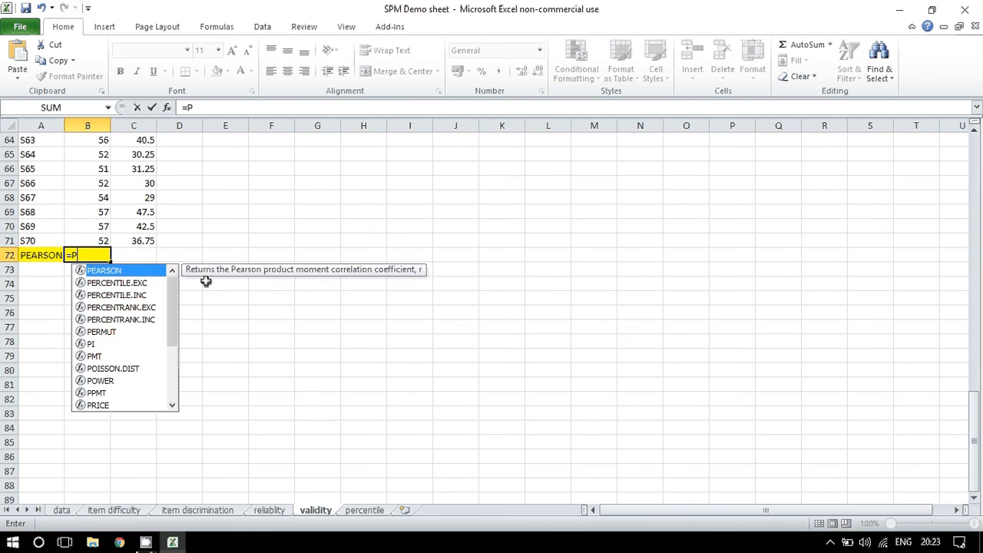
text(e)
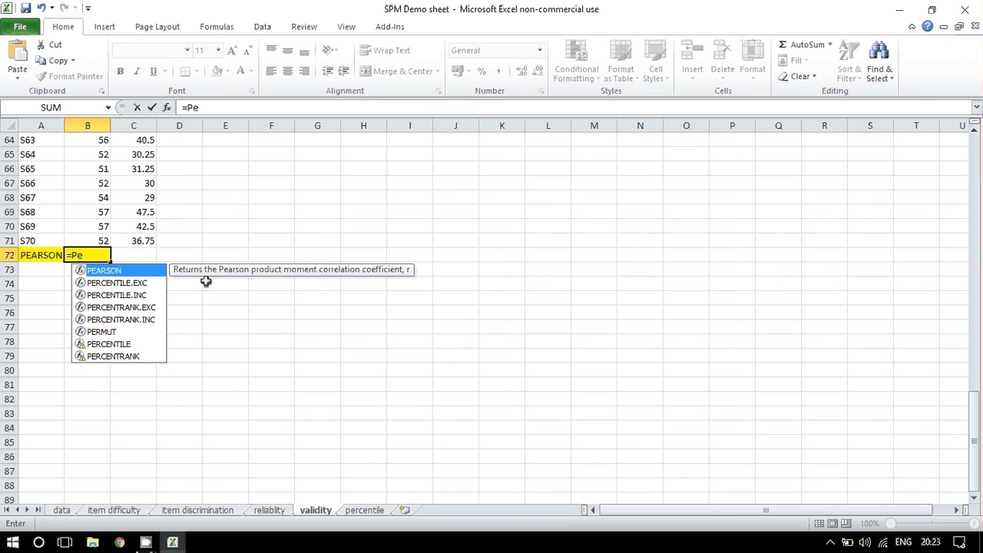
double_click(129, 273)
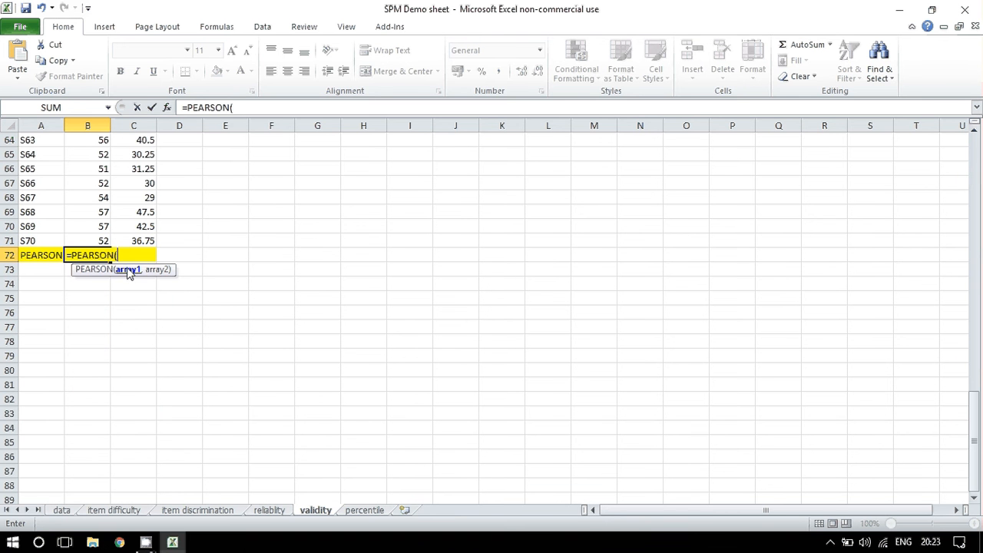
scroll(111, 152, up, 12)
scroll(111, 153, up, 9)
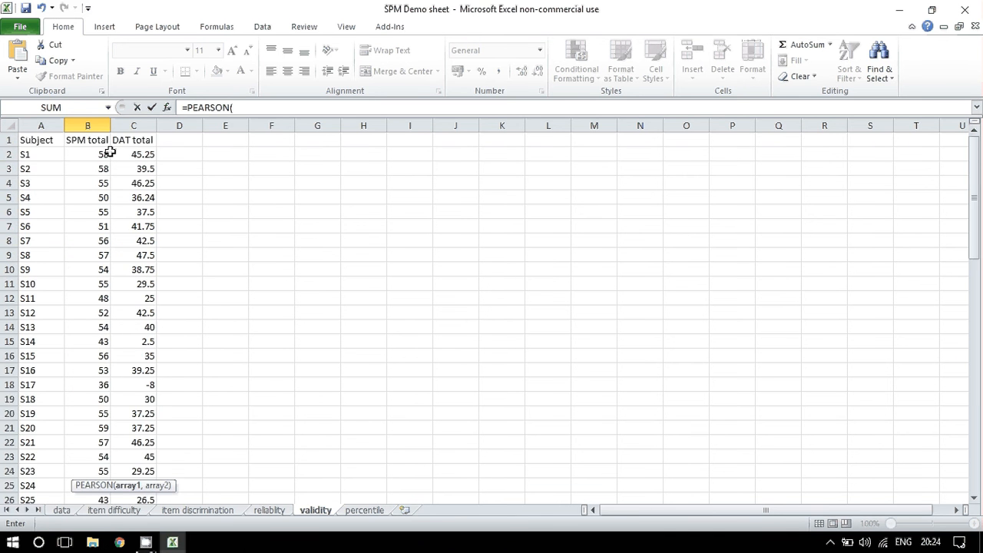
drag(111, 153, 105, 453)
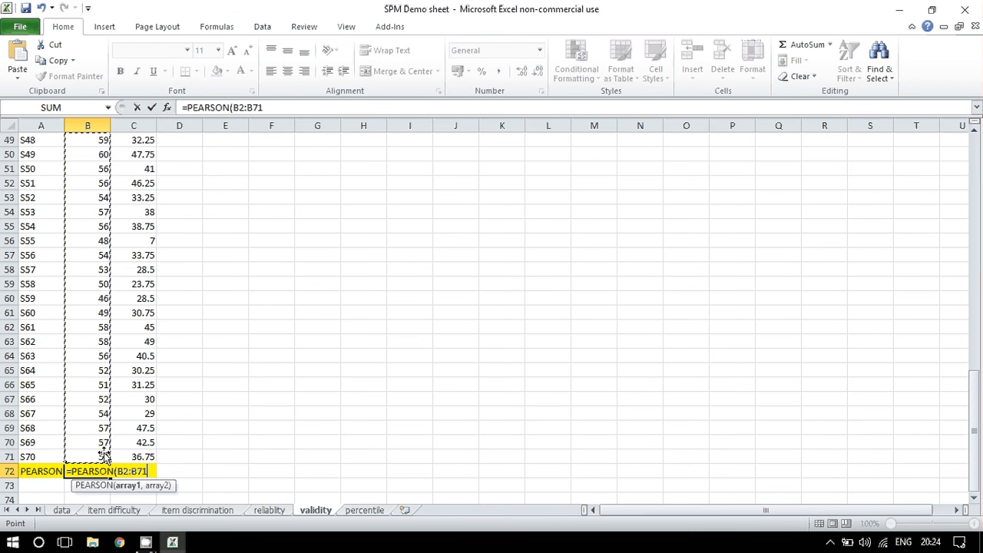
click(269, 107)
text(,)
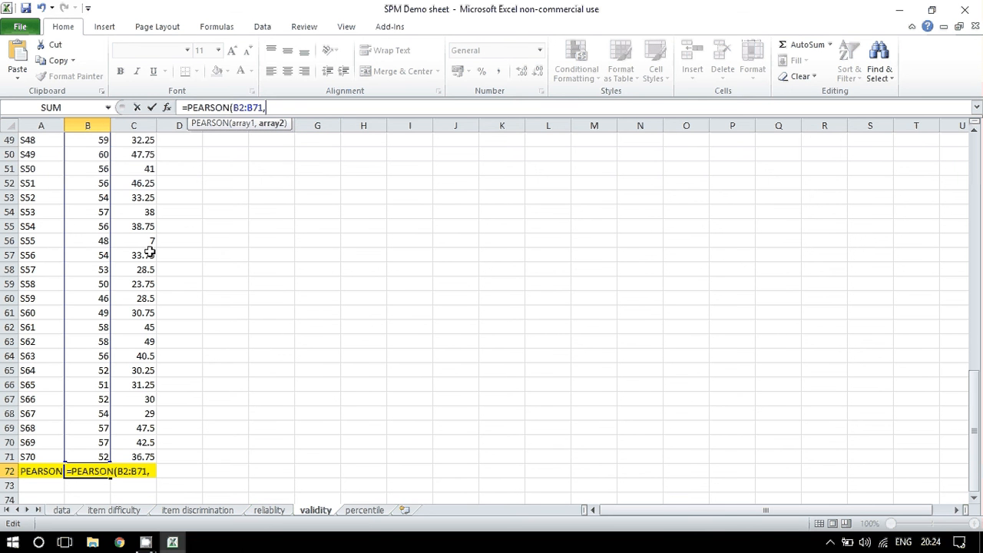
drag(976, 446, 935, 215)
click(127, 151)
drag(128, 150, 148, 459)
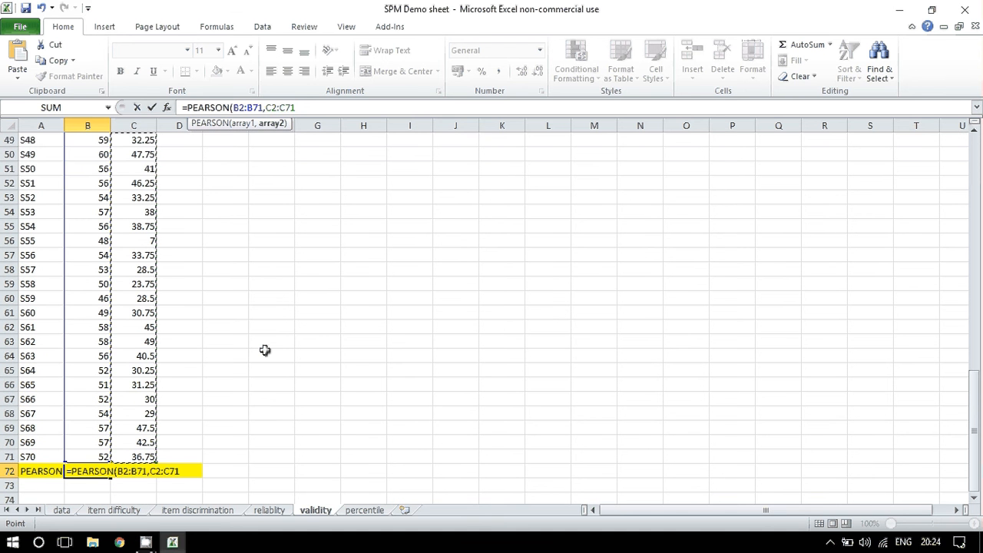
text())
key(Return)
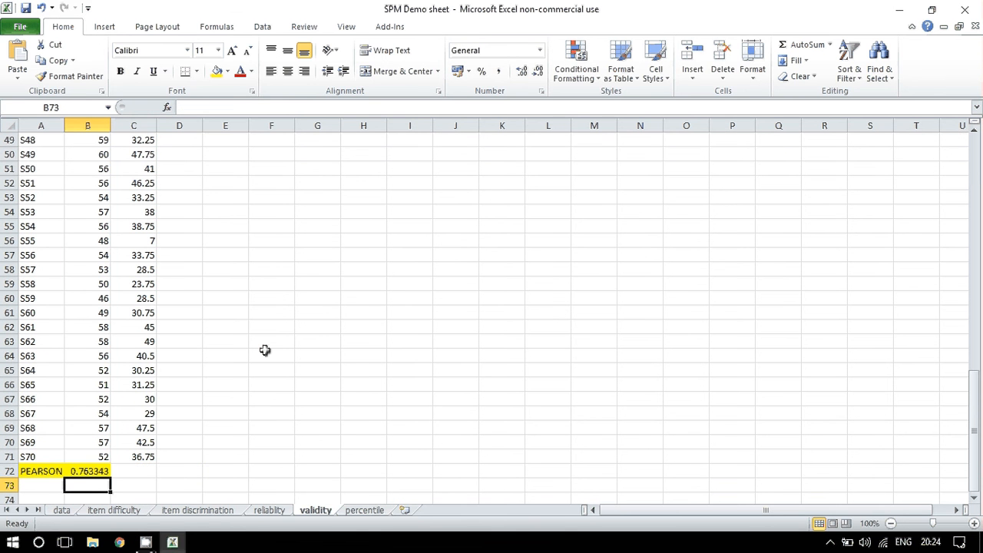
Step: Review the PEARSON formula in cell B72 against the SPM total and DAT total columns
click(82, 470)
scroll(81, 181, up, 5)
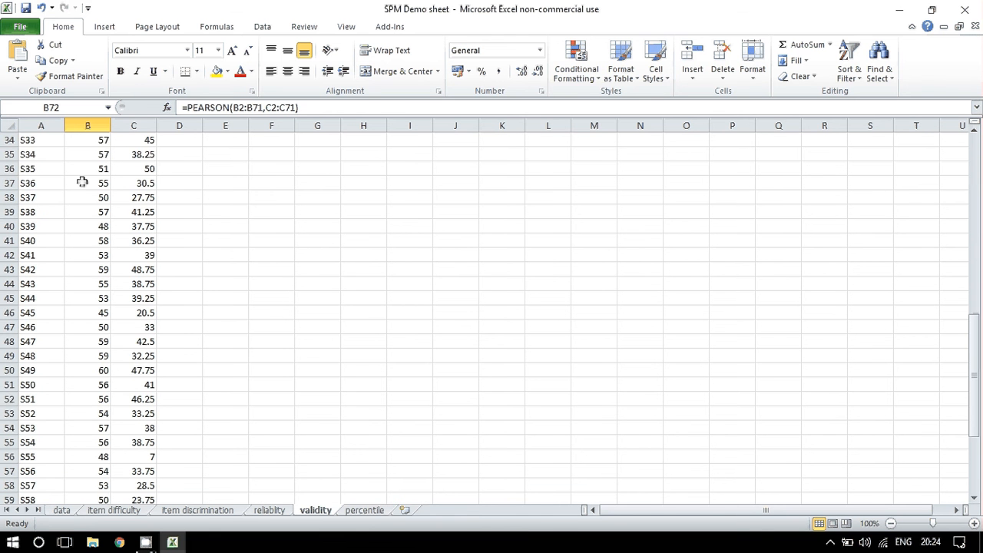
scroll(82, 182, up, 11)
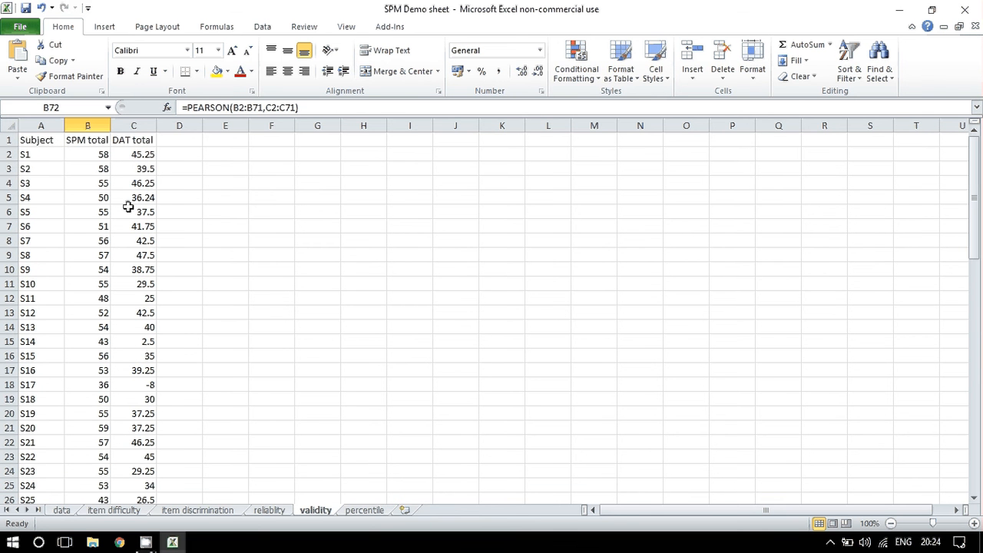
scroll(152, 201, down, 14)
scroll(151, 202, down, 2)
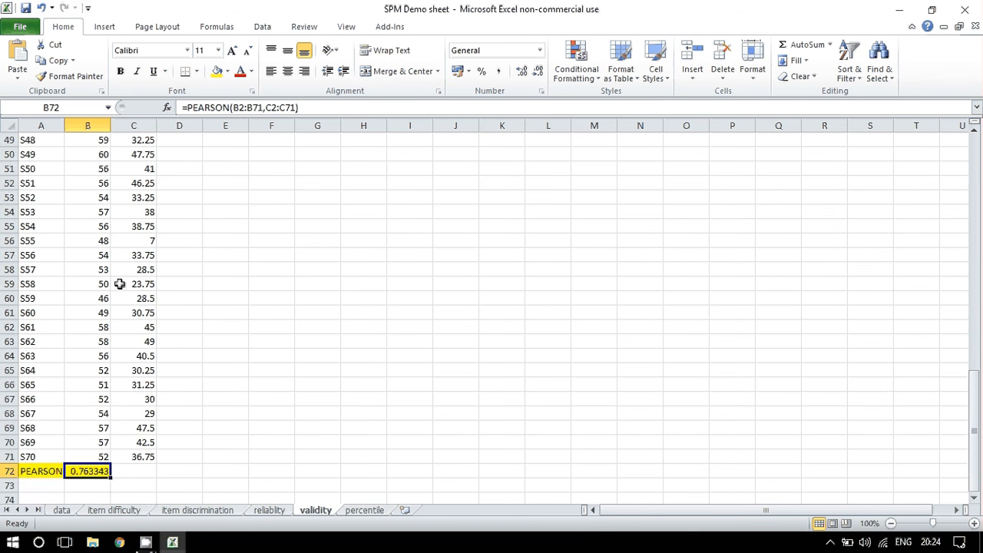
scroll(172, 445, up, 2)
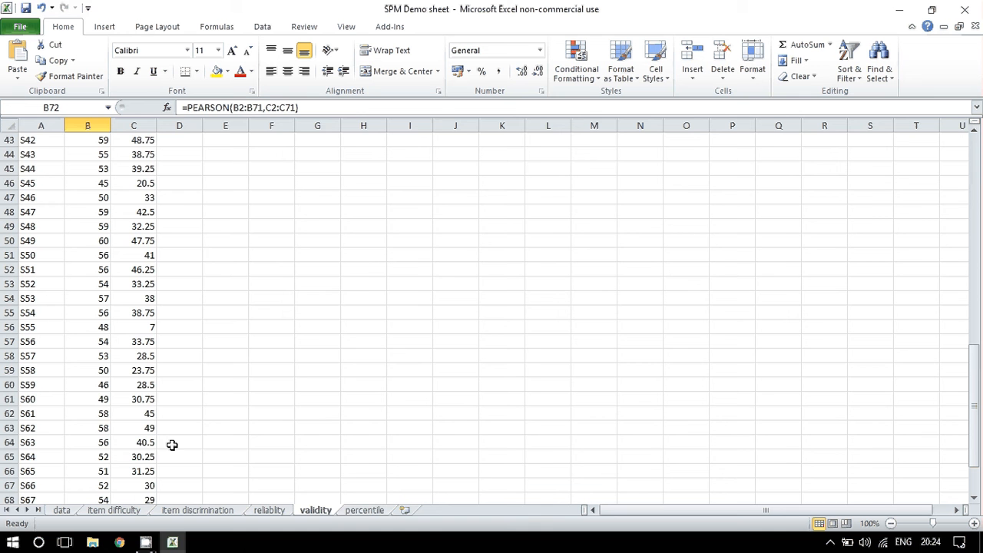
Step: On the percentile sheet, calculate S1's percentile rank in cell C2 with the formula =PERCENTRANK(B2:B71,B2)
click(366, 509)
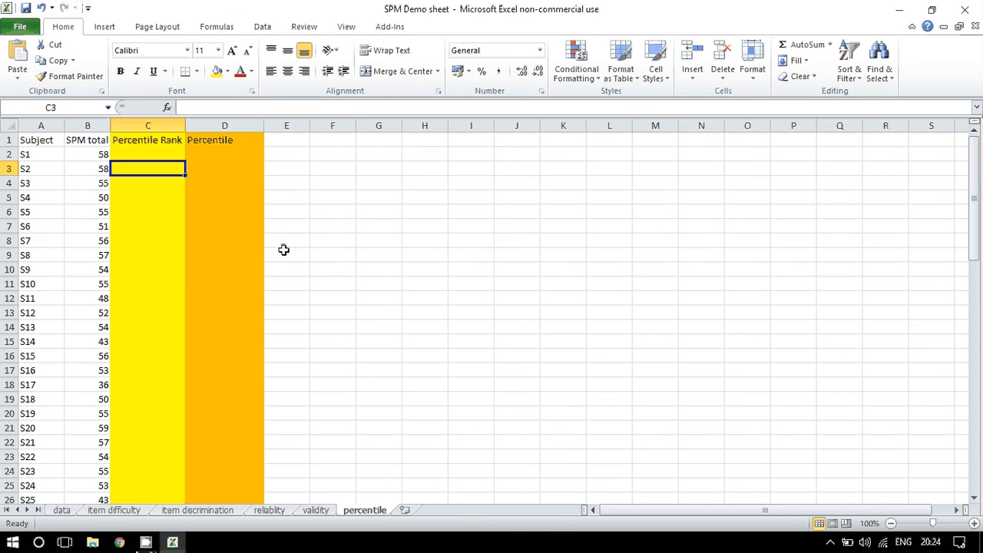
click(159, 154)
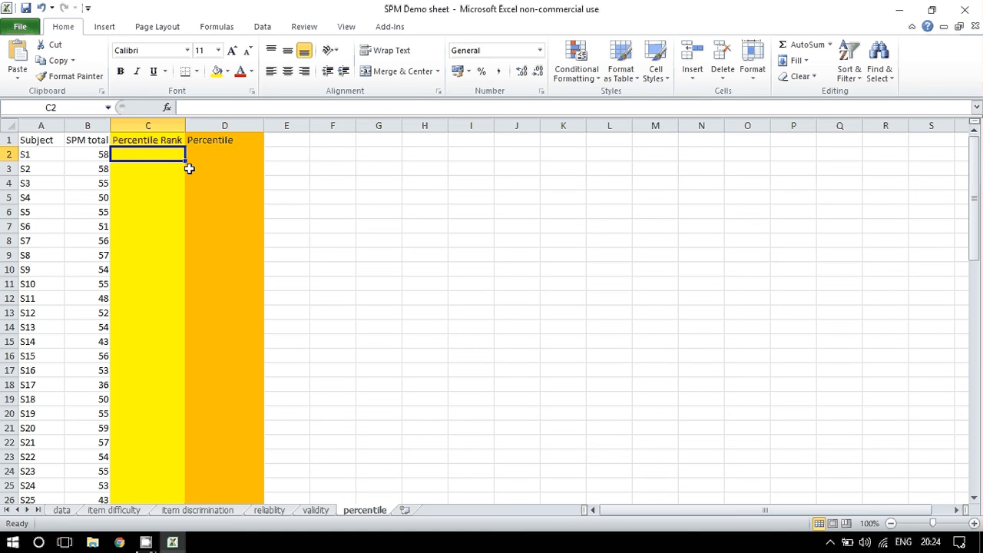
text(=)
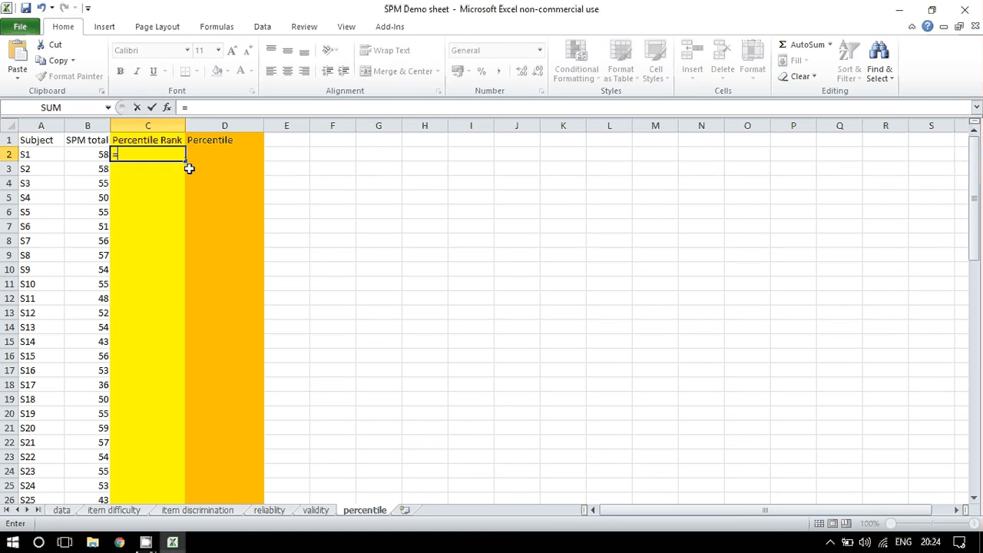
text(Pe)
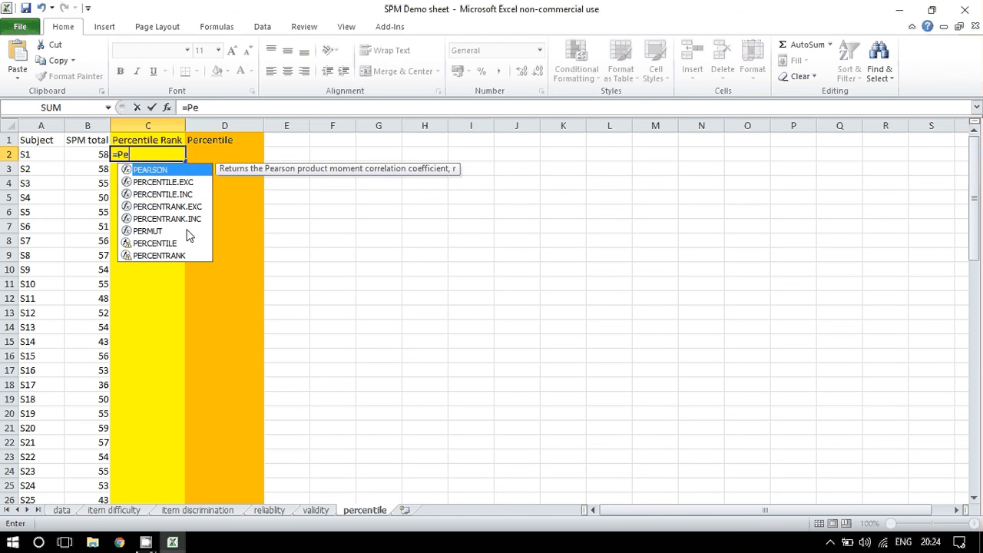
click(179, 256)
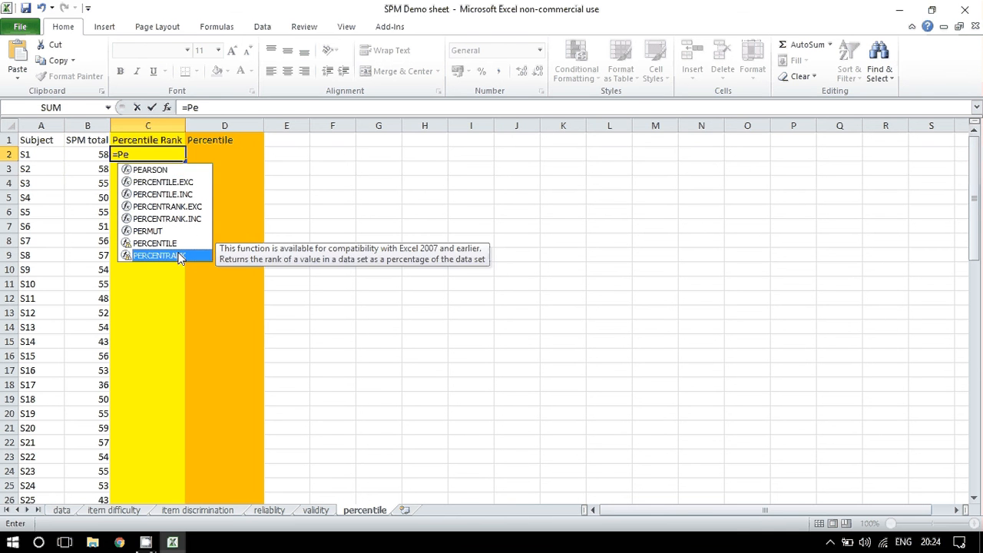
double_click(179, 256)
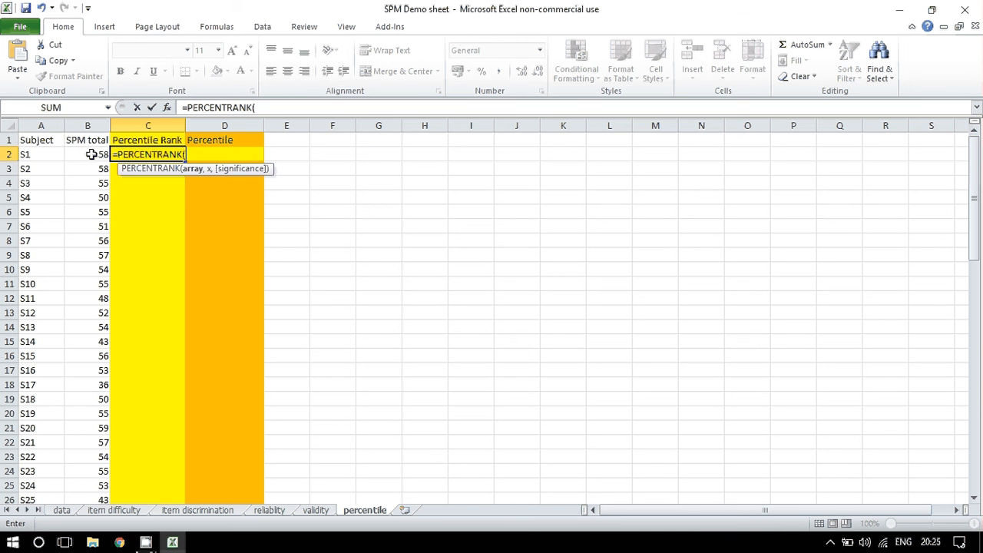
drag(90, 154, 82, 465)
scroll(238, 211, up, 7)
scroll(237, 212, up, 9)
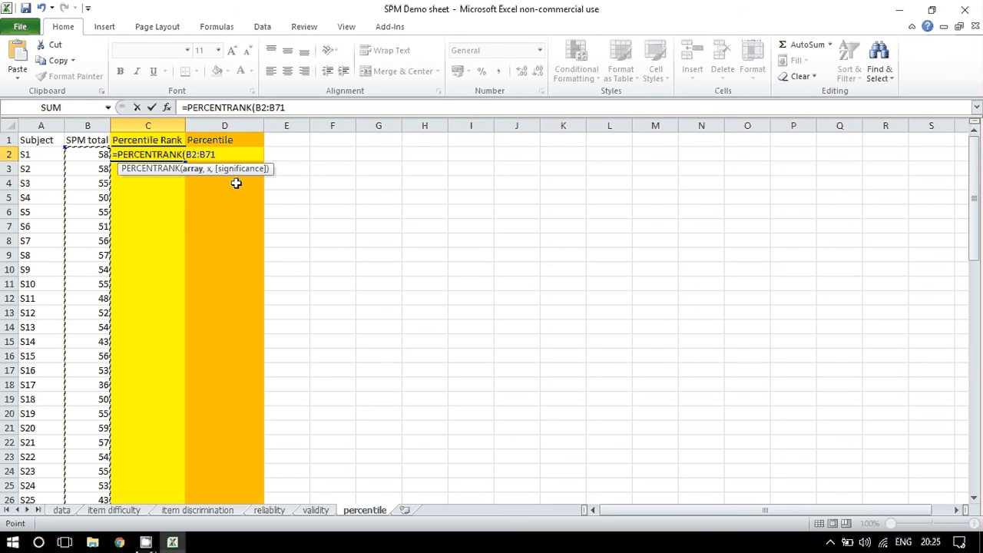
text(,)
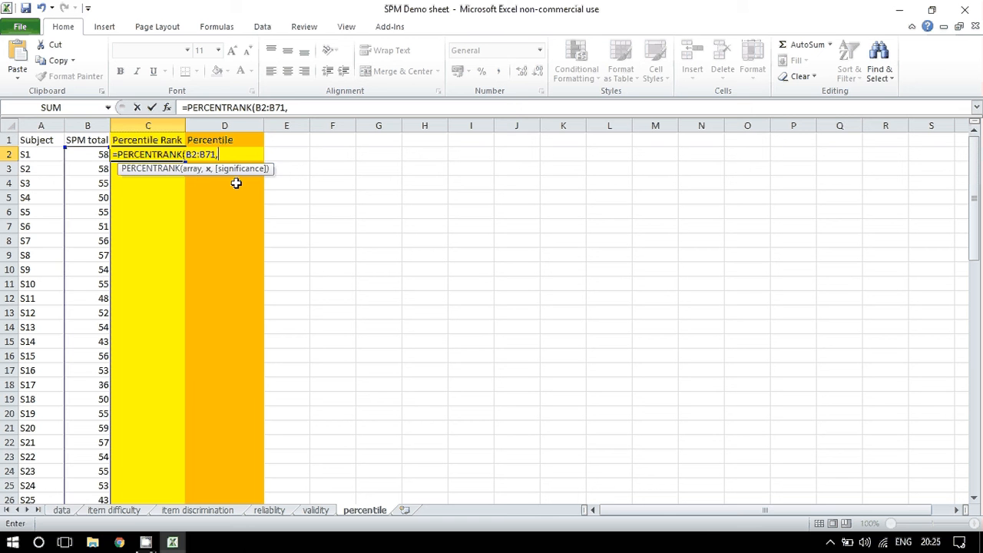
click(91, 154)
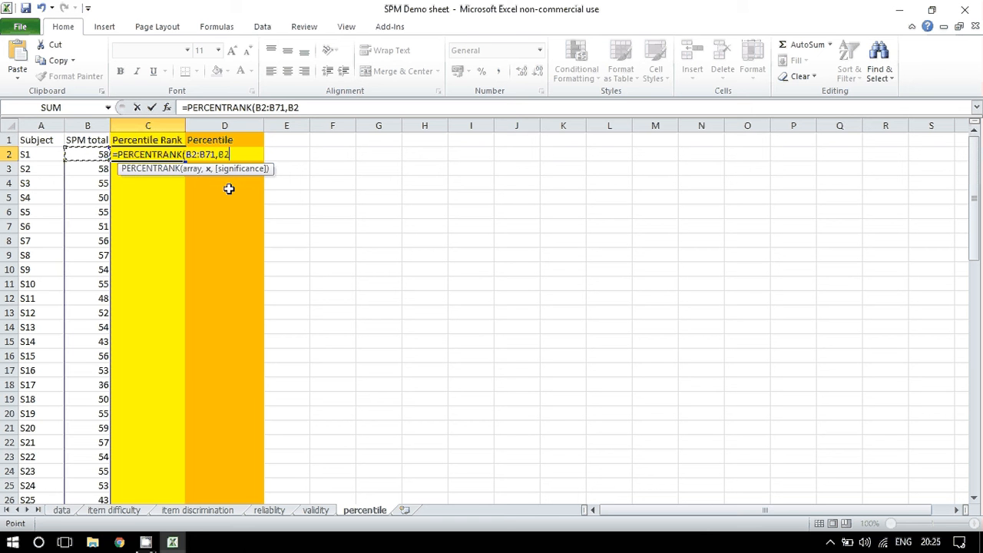
text())
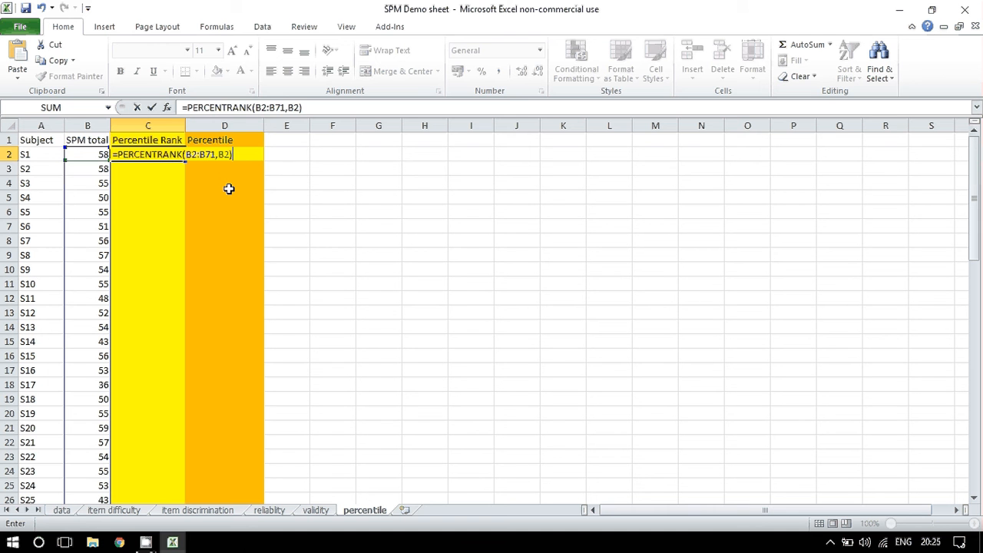
key(Return)
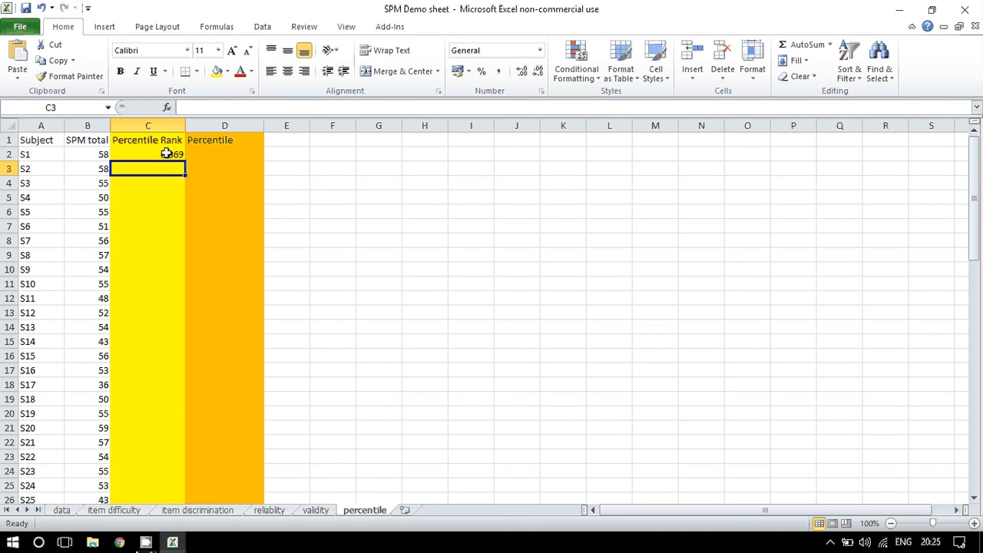
Step: Calculate S1's percentile in cell D2 with the formula =C2*100
click(208, 153)
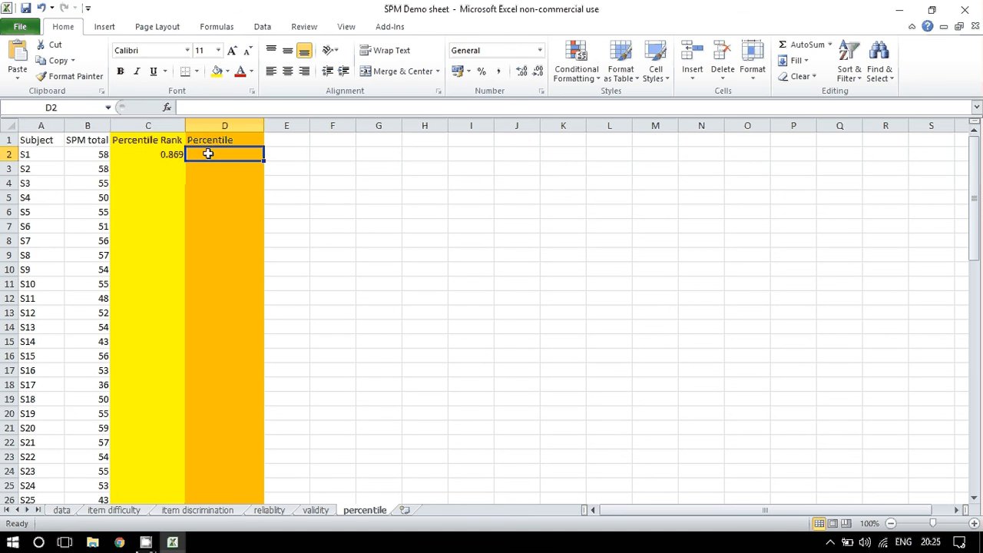
text(=)
click(154, 152)
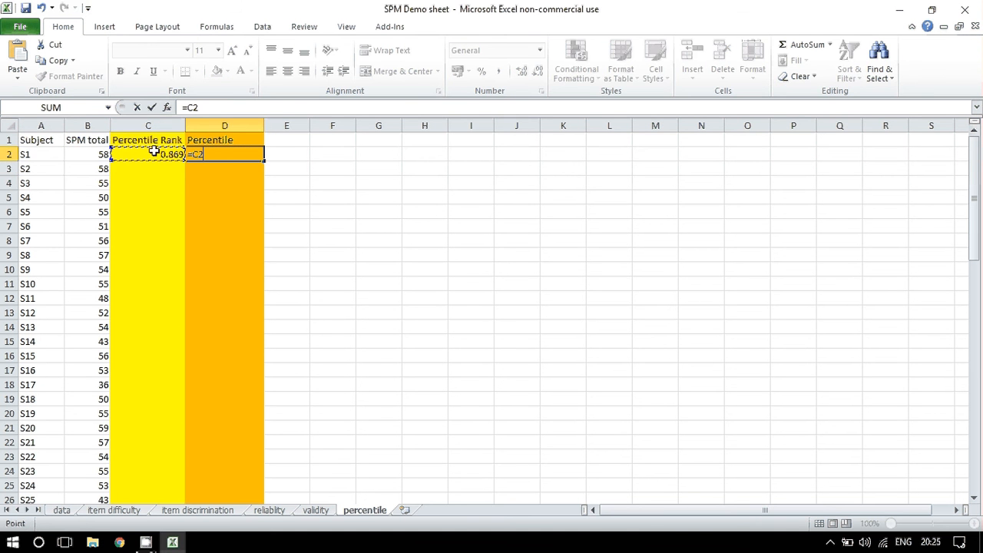
text(*100)
key(Return)
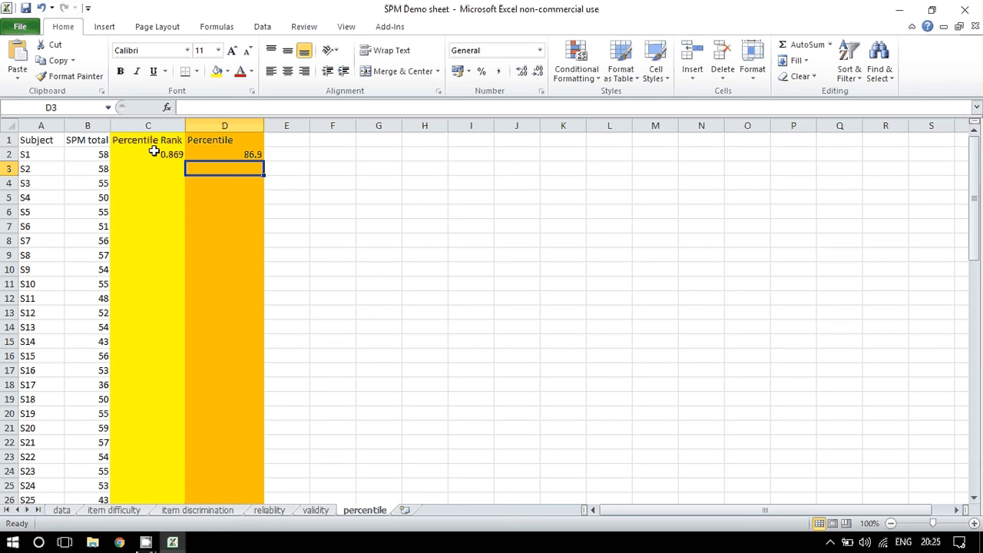
key(Up)
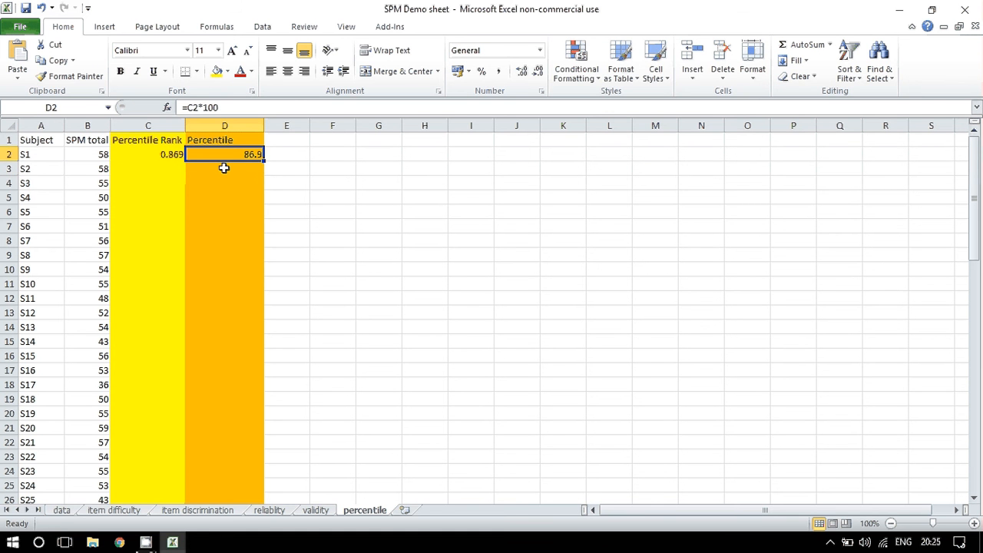
Step: Fill the percentile rank formula from C2 down the column for all subjects and inspect the copied formula in C18
click(161, 158)
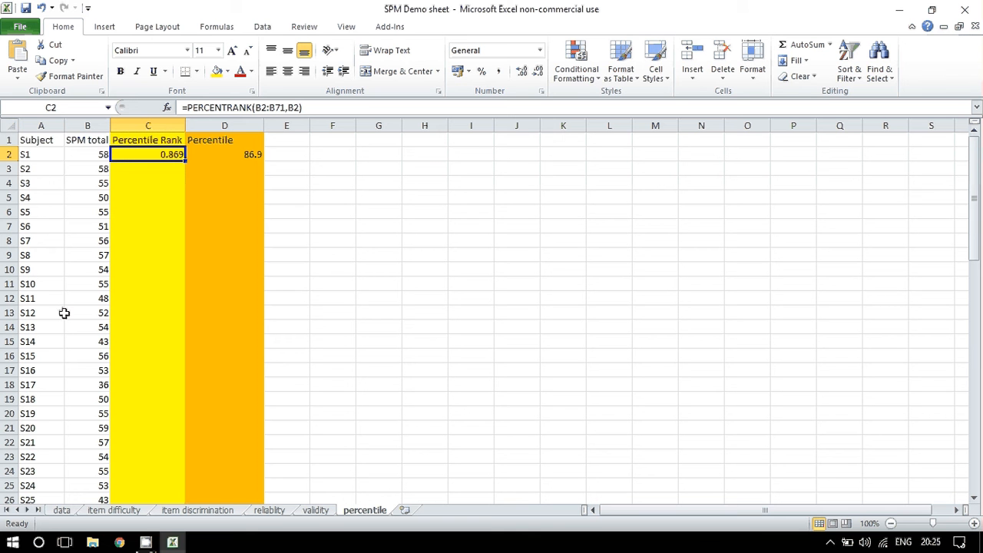
mouse_move(185, 159)
mouse_down()
mouse_move(181, 206)
mouse_move(182, 168)
mouse_up()
double_click(184, 160)
scroll(158, 270, down, 2)
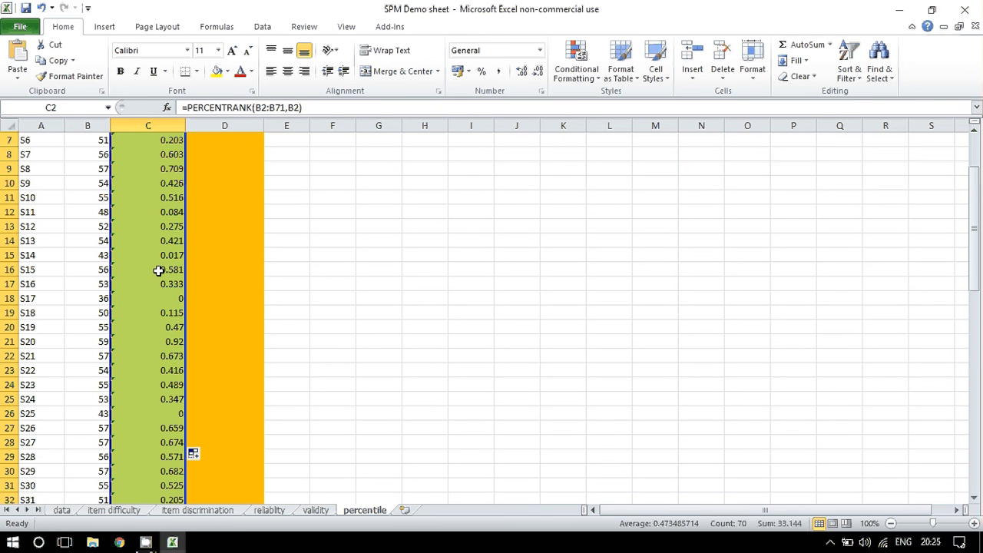
click(156, 298)
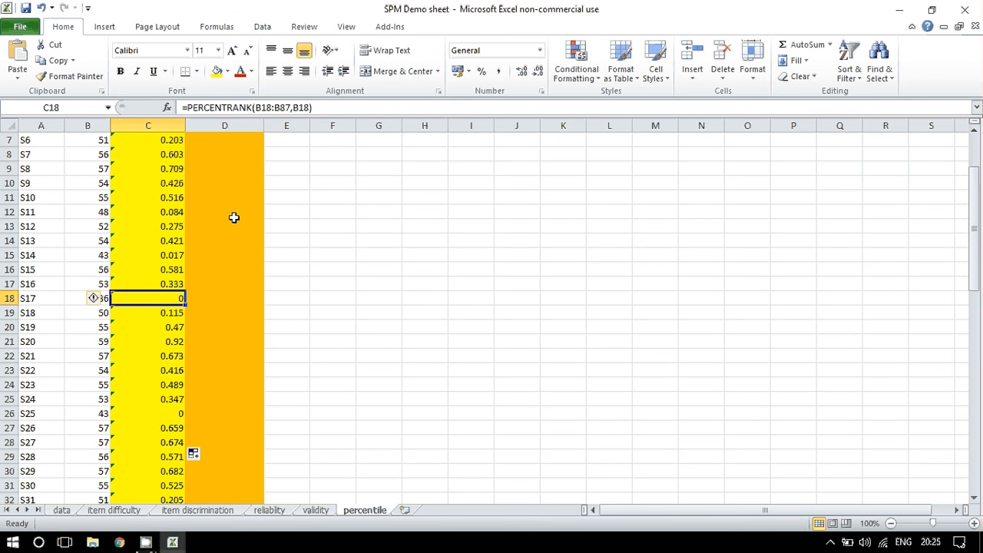
scroll(182, 201, up, 2)
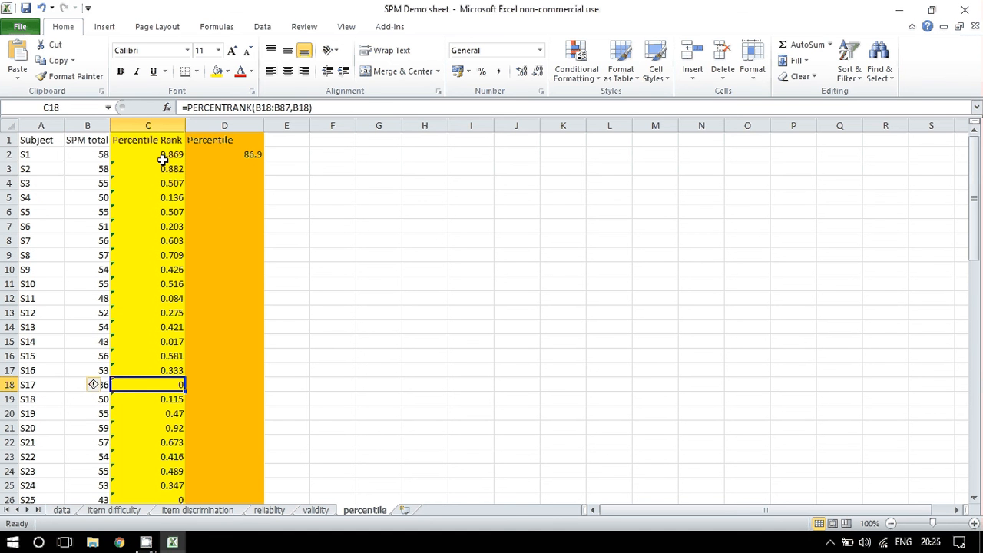
Step: Check the copied formulas in C2 to C4 and lock the array in C2, making it =PERCENTRANK($B$2:B$71,B2)
click(166, 177)
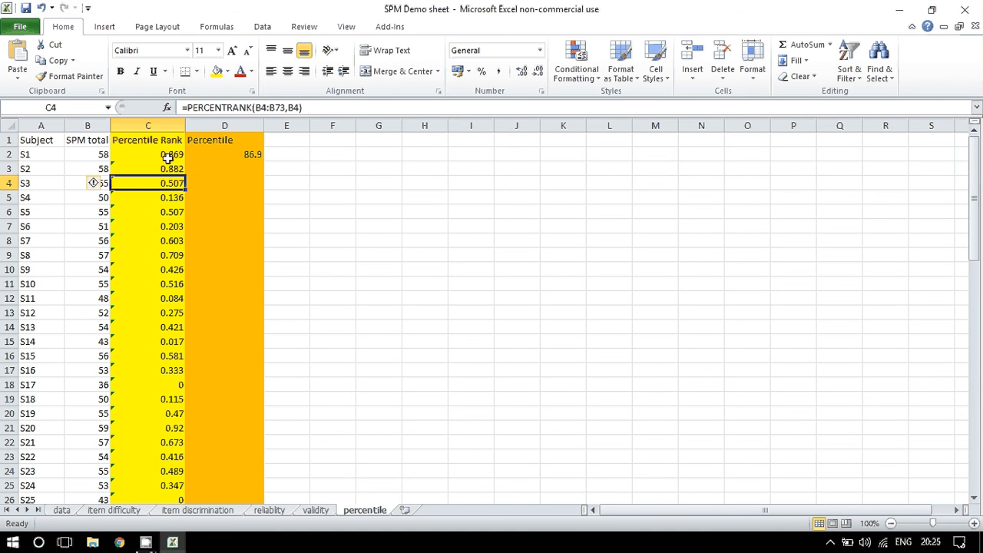
click(168, 157)
click(167, 168)
click(167, 184)
click(127, 152)
click(257, 108)
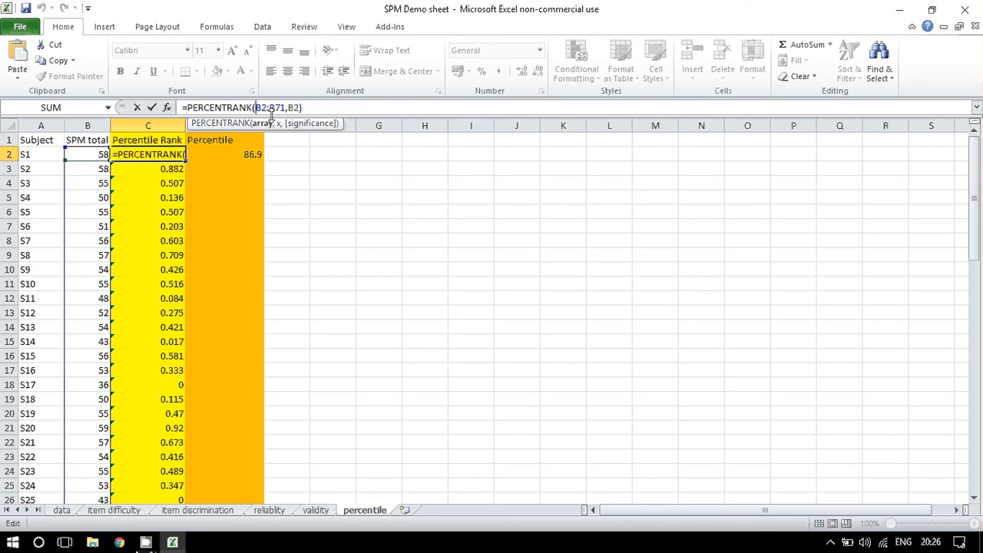
text($)
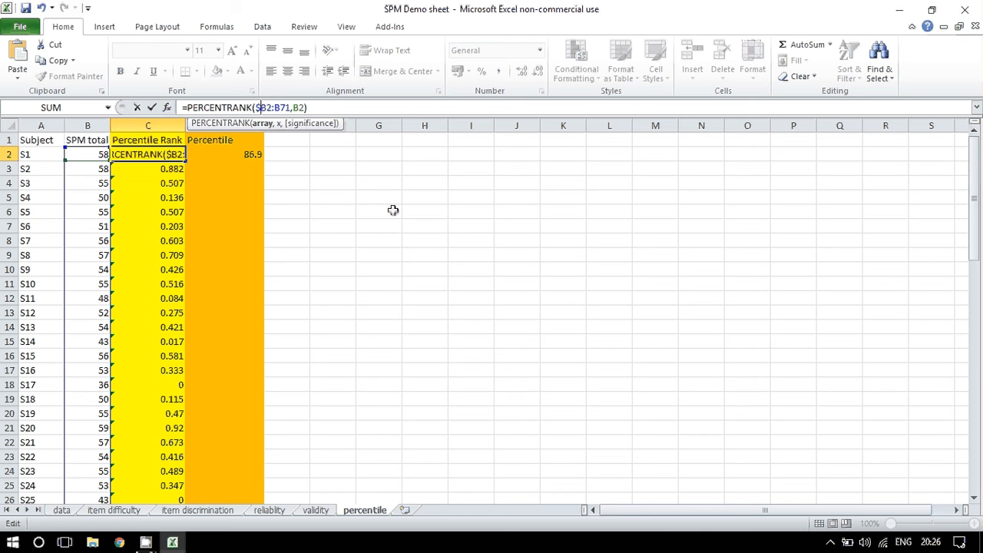
key(Right)
text($)
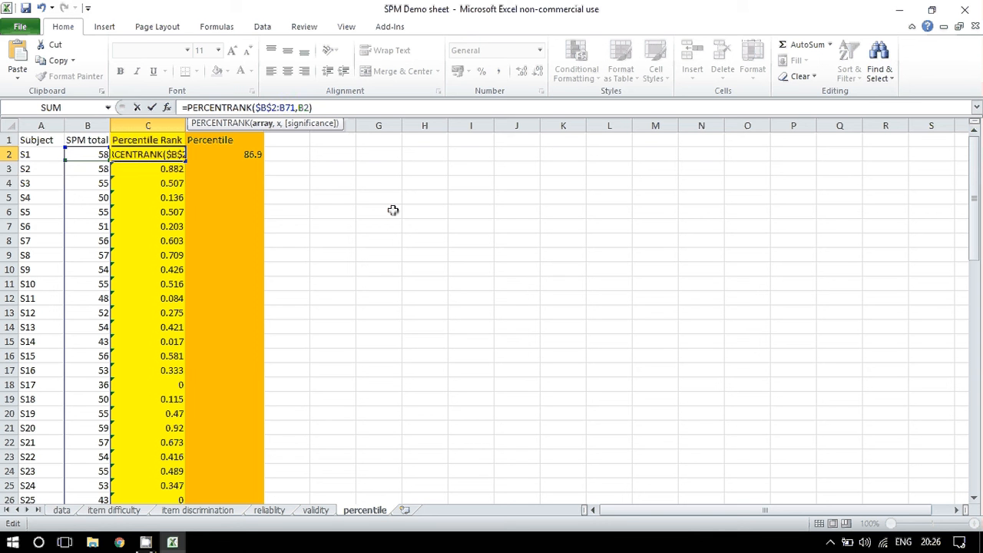
key(Right)
key(Right)
key(Right)
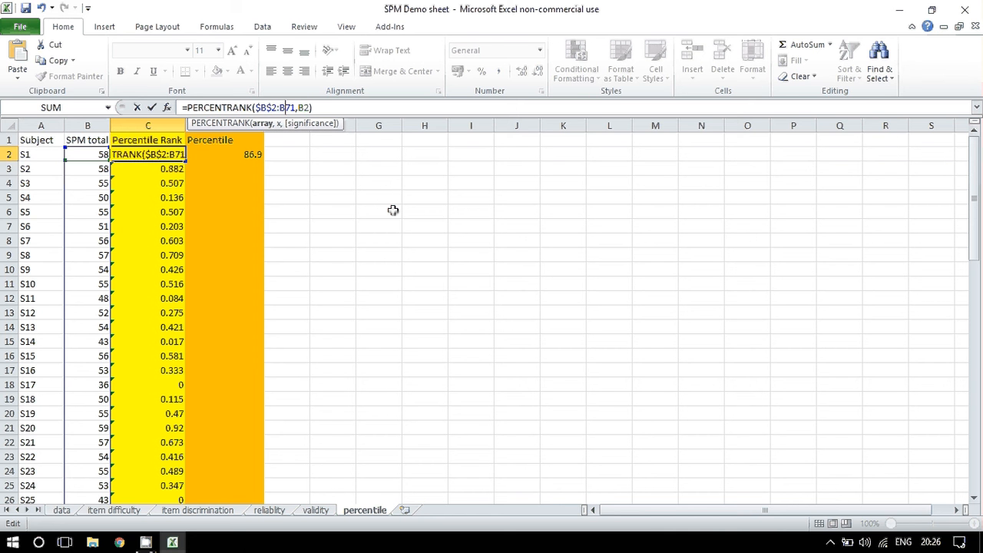
text($)
key(Return)
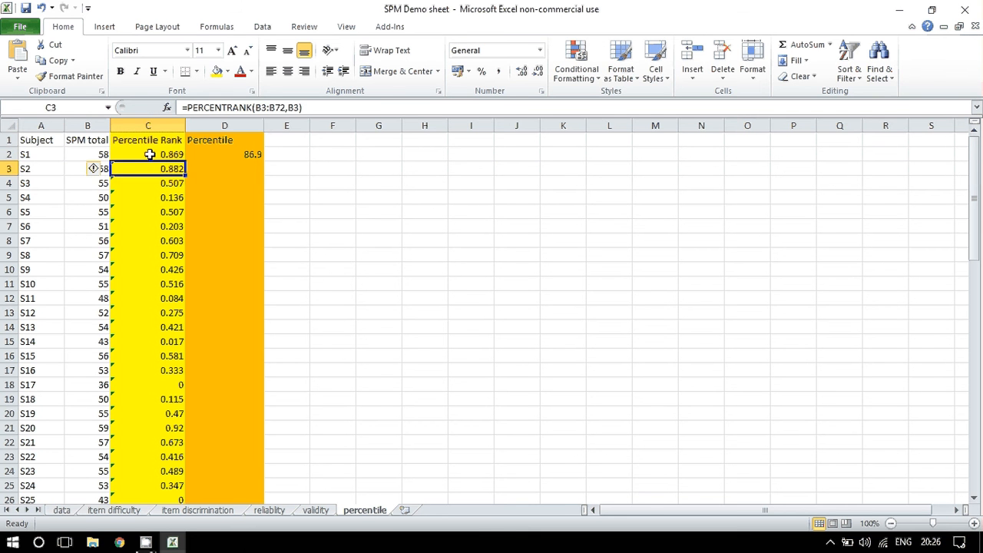
Step: Fill the corrected percentile rank formula from C2 down the column for all subjects
click(150, 154)
drag(185, 159, 185, 158)
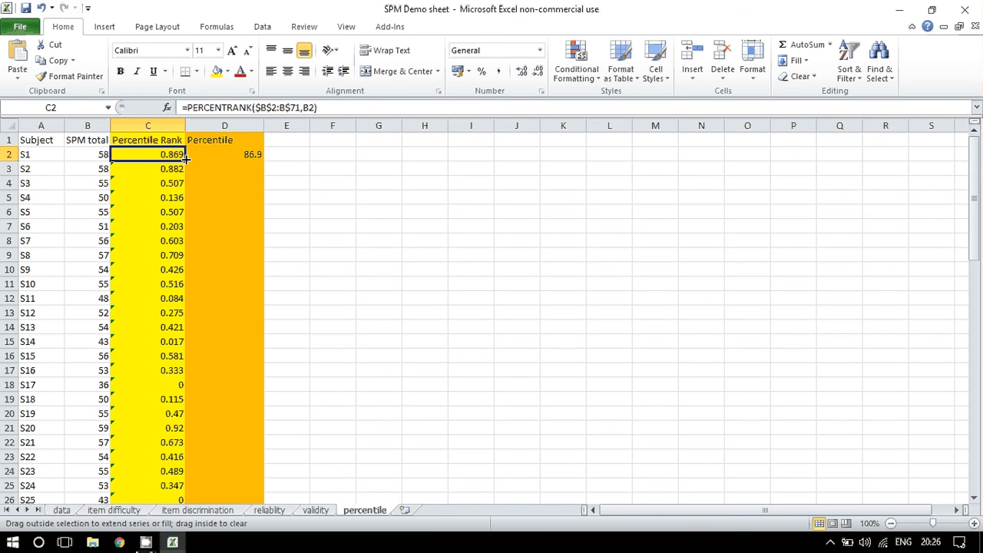
double_click(185, 159)
Step: Examine the refilled percentile rank formulas in C3 to C9 and compare S3's SPM total in B4 with its rank formula
click(174, 169)
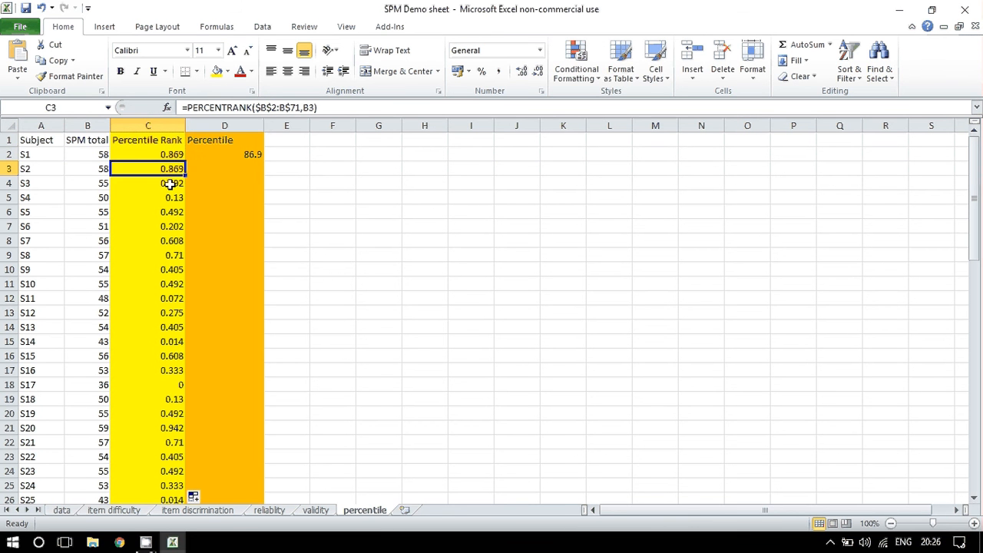
click(170, 196)
click(170, 212)
click(170, 226)
click(174, 241)
click(175, 257)
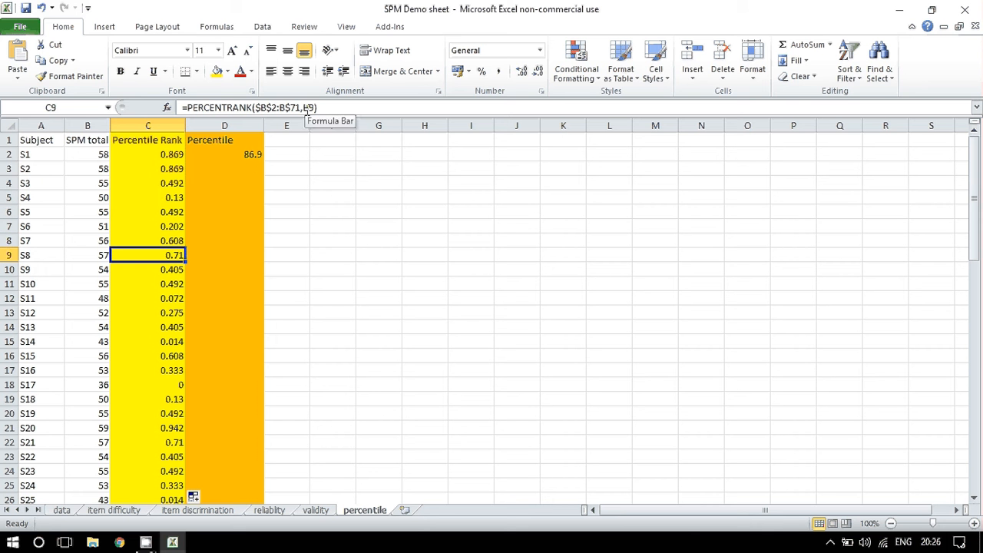
click(92, 178)
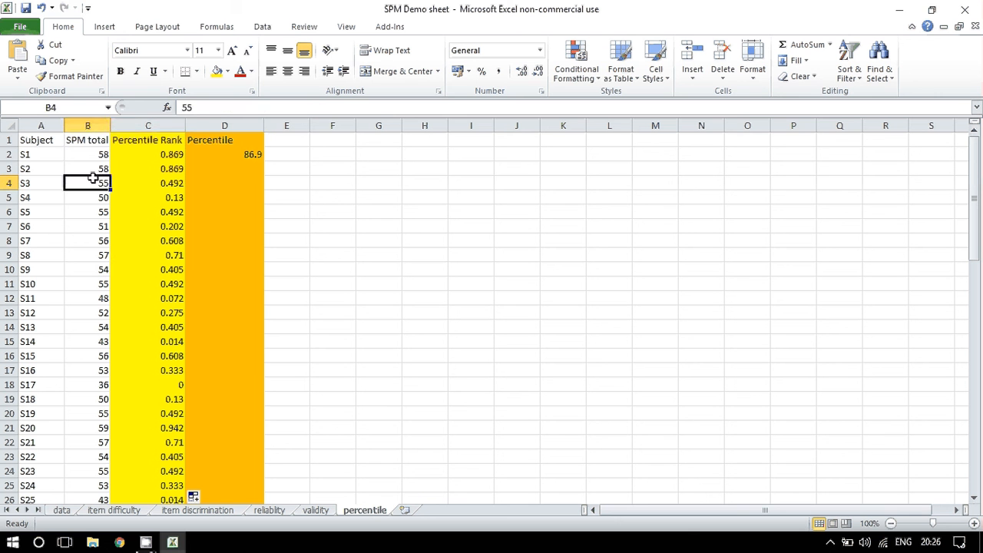
click(131, 183)
click(98, 183)
click(142, 189)
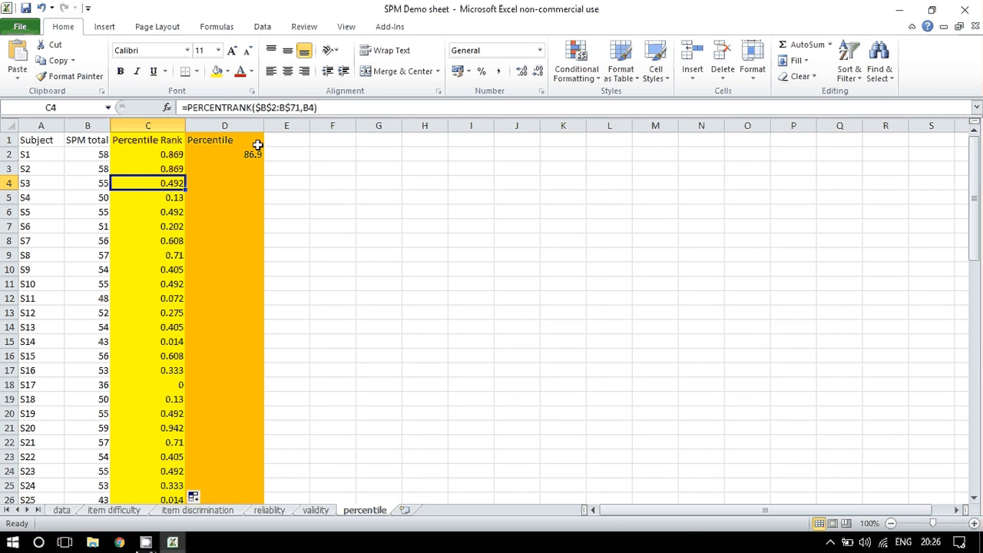
Step: Fill the percentile formula =C2*100 from D2 down to the last subject and check the completed column
click(256, 159)
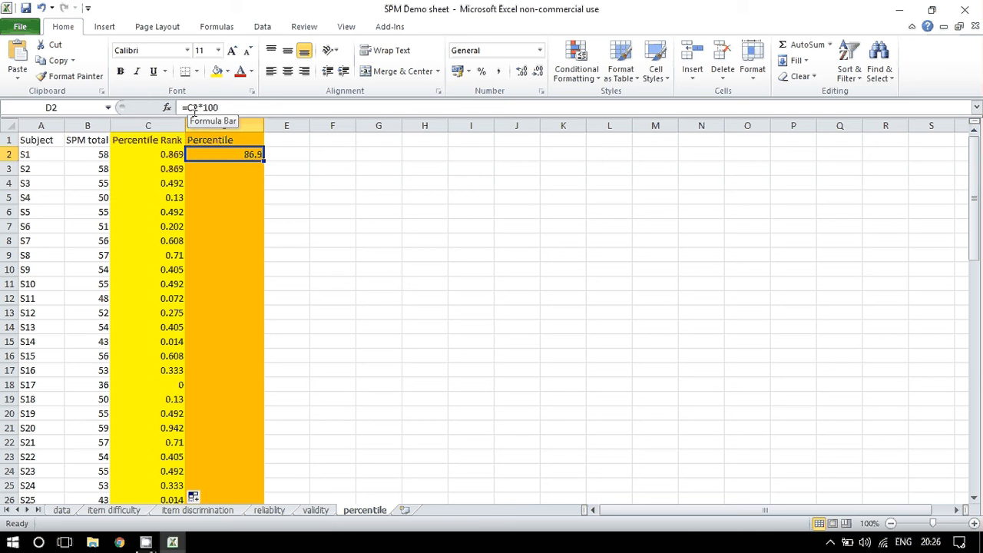
double_click(263, 160)
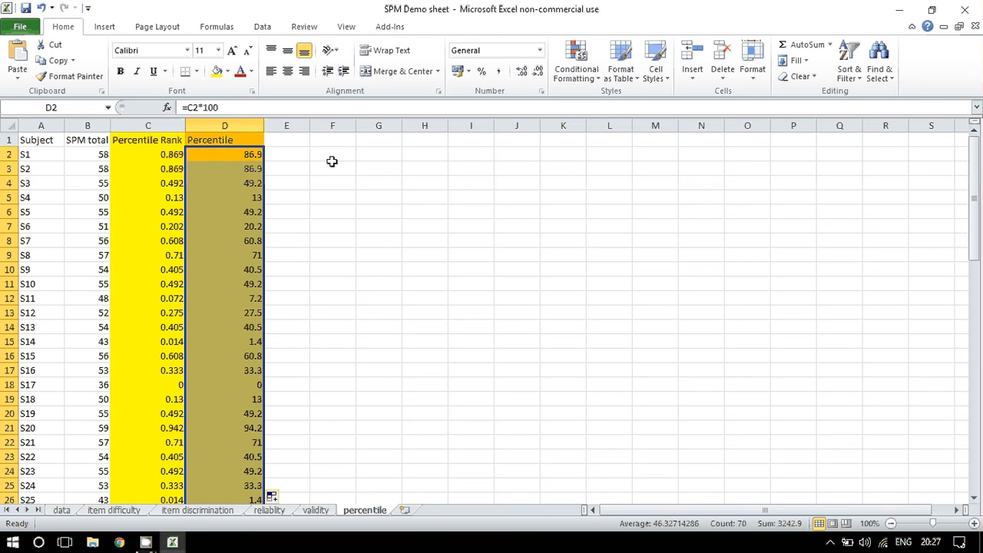
scroll(244, 236, down, 6)
scroll(244, 236, down, 14)
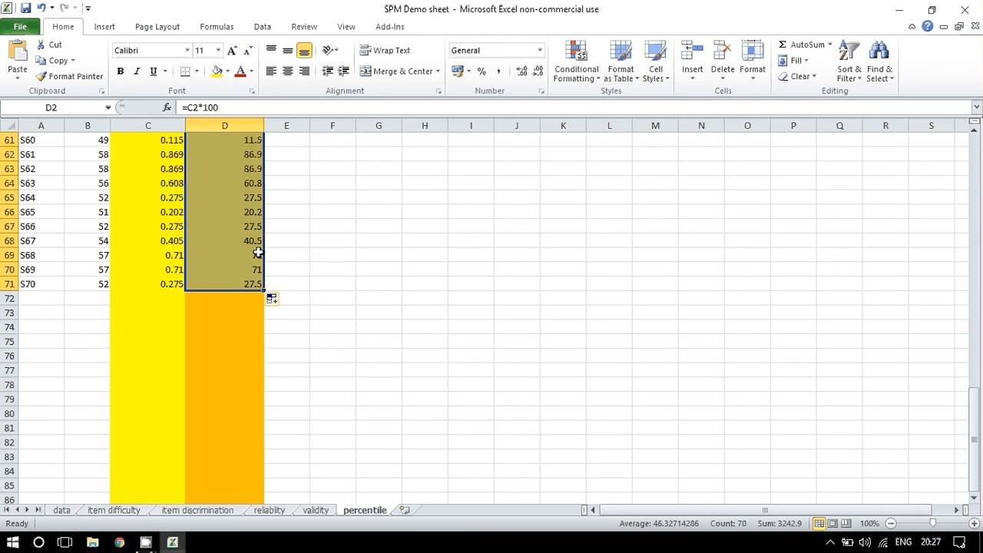
scroll(377, 243, down, 1)
scroll(377, 244, up, 13)
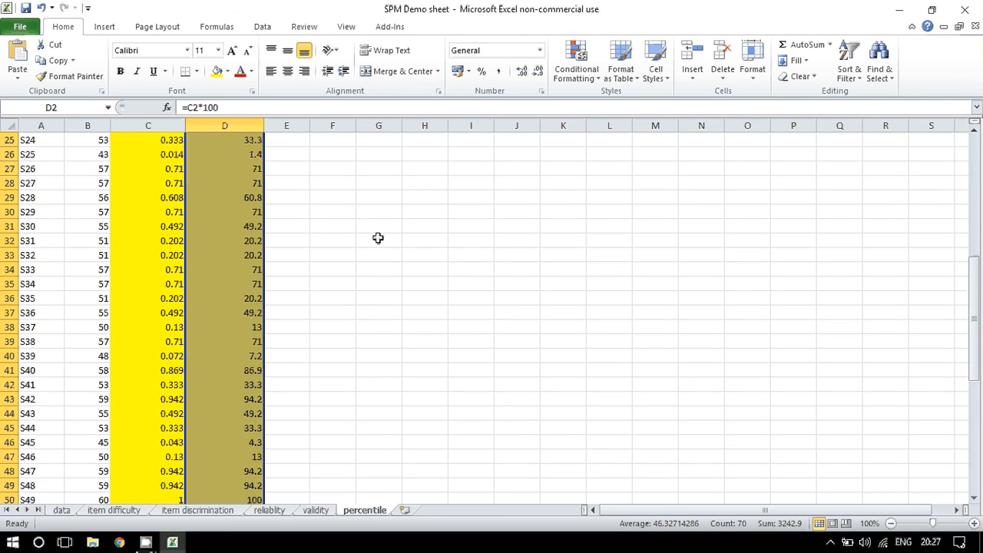
scroll(381, 235, up, 8)
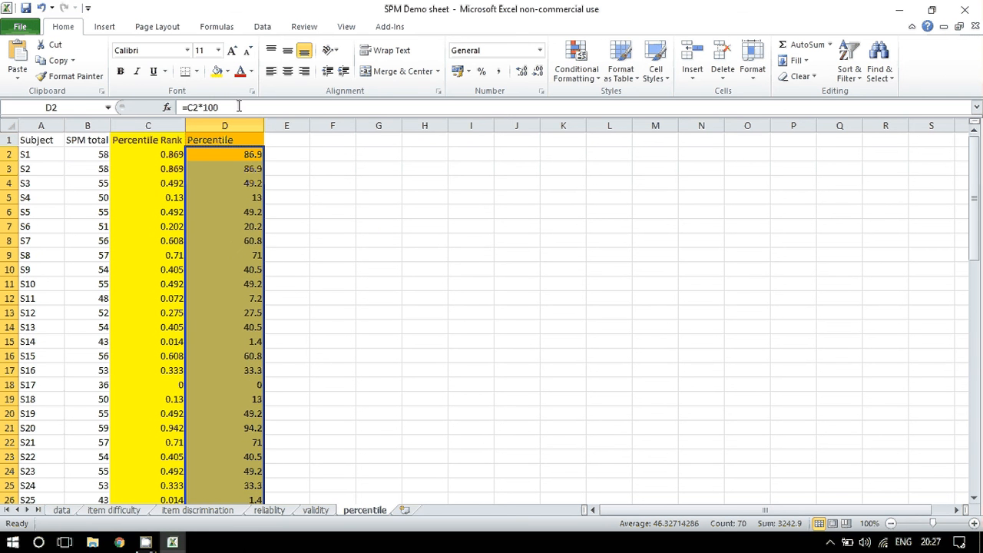